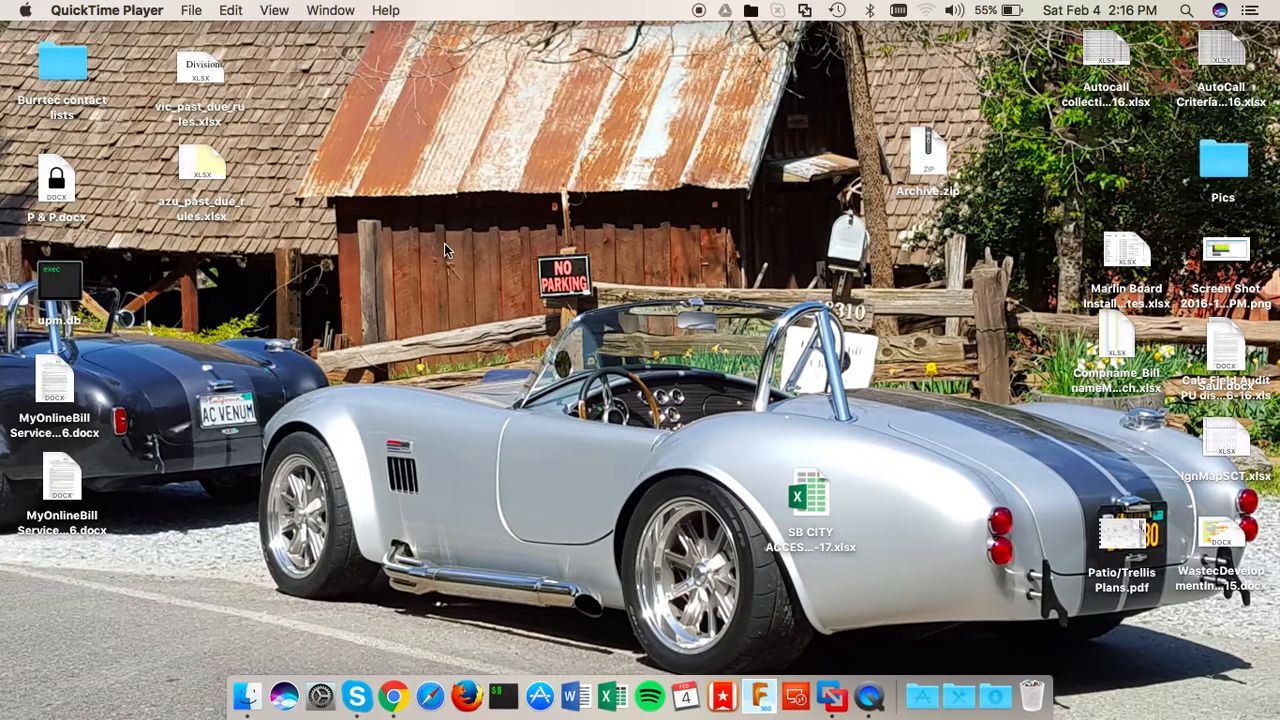
Switch to Infinity Tuner and disable Drive-by-Wire 1 User Enable in the Setup Wizard's DBW Tuning page, closing the wizard.
{"action": "left_click", "coordinate": [832, 697]}
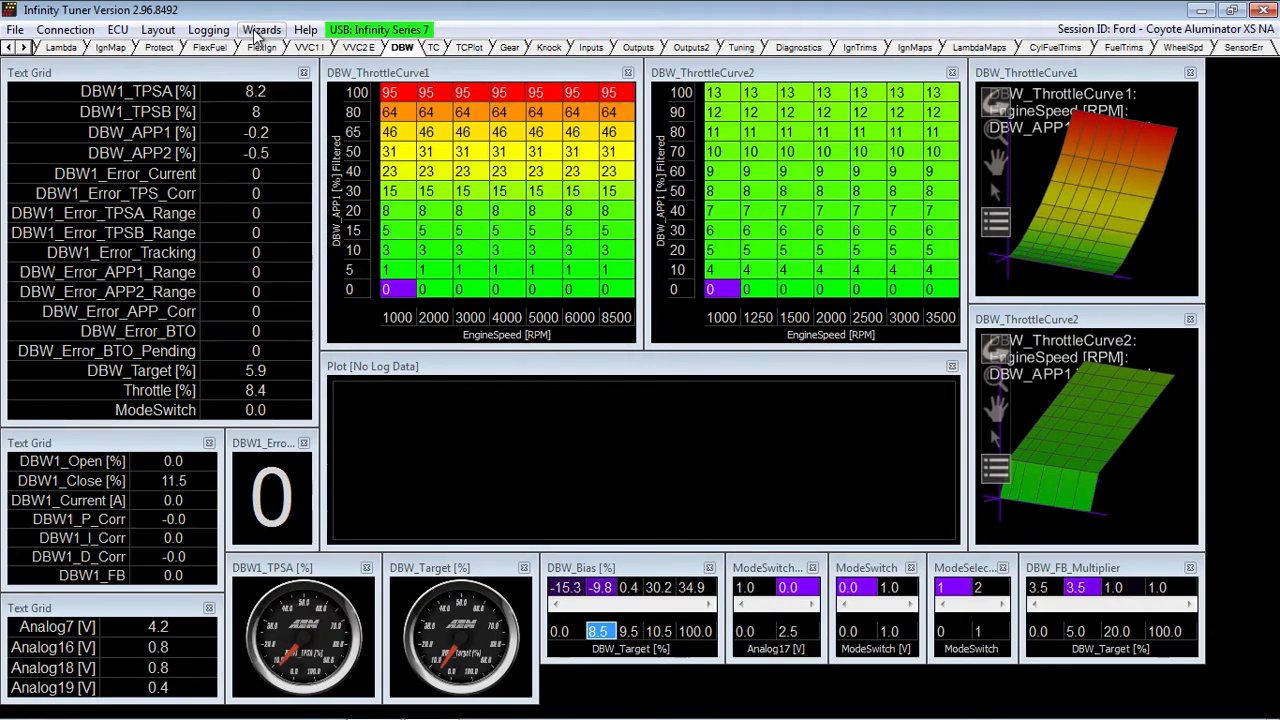
{"action": "left_click", "coordinate": [258, 31]}
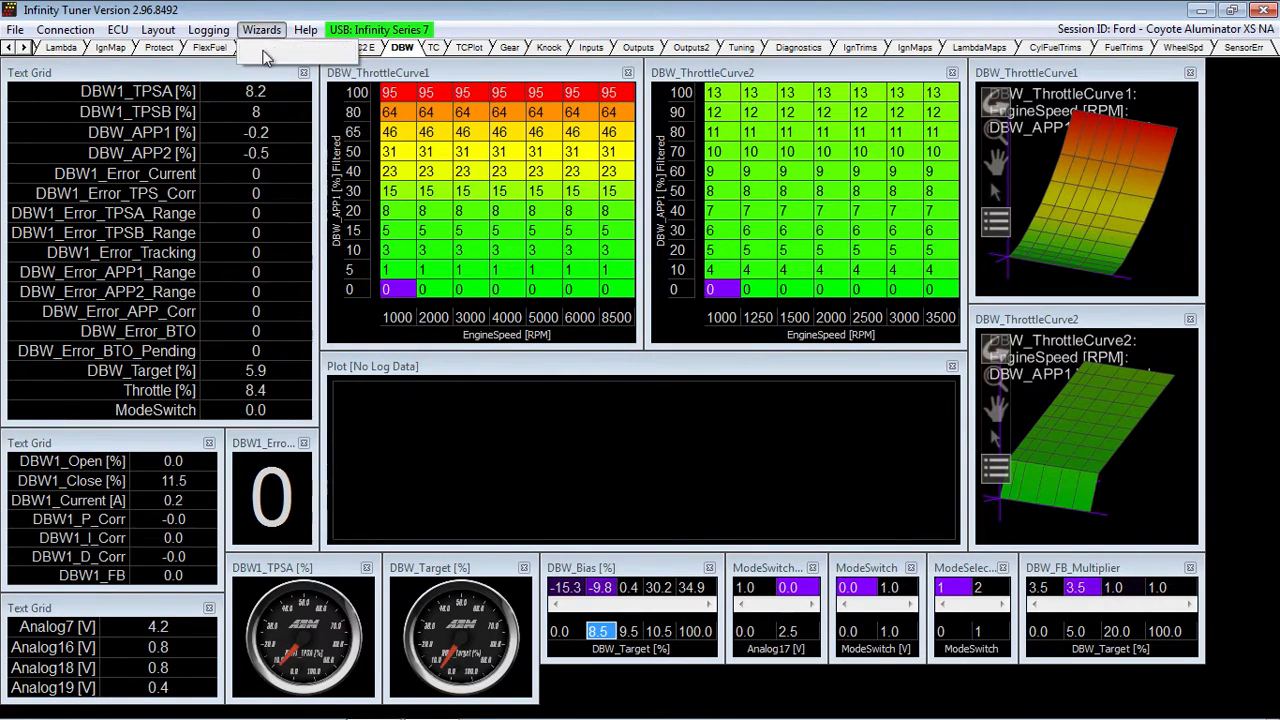
{"action": "mouse_move", "coordinate": [268, 58]}
{"action": "left_click", "coordinate": [440, 52]}
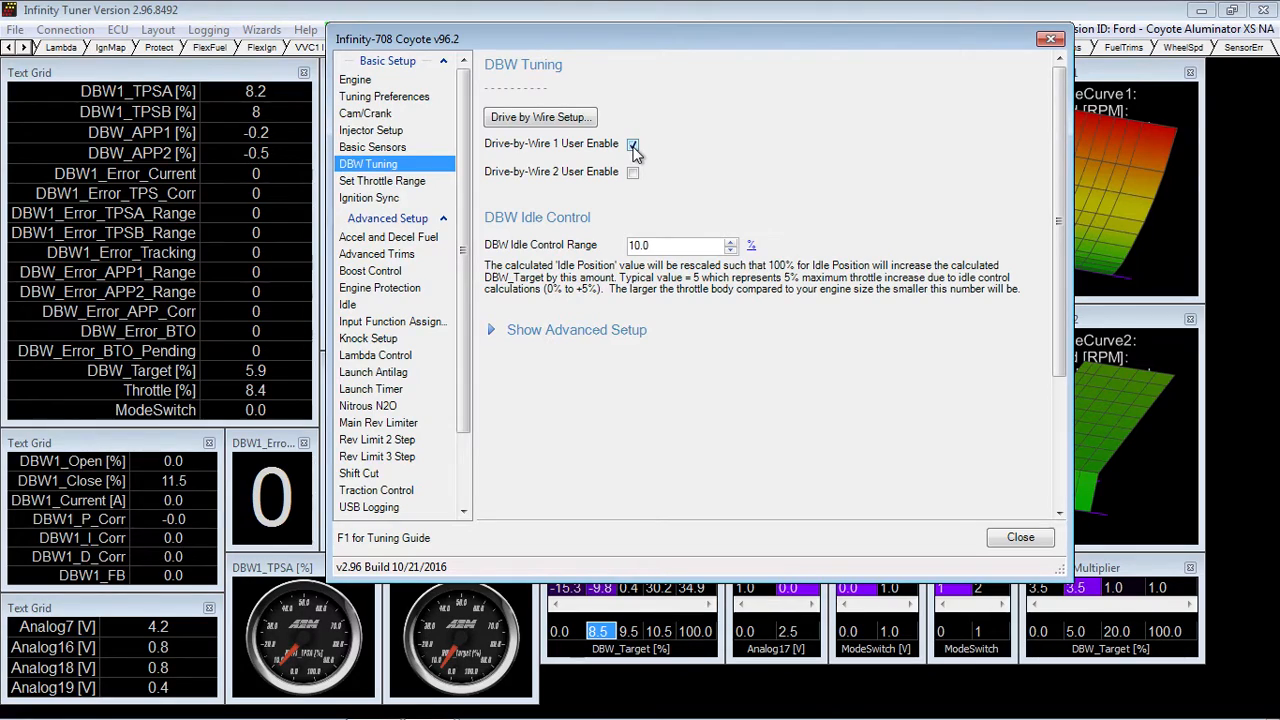
{"action": "left_click", "coordinate": [632, 145]}
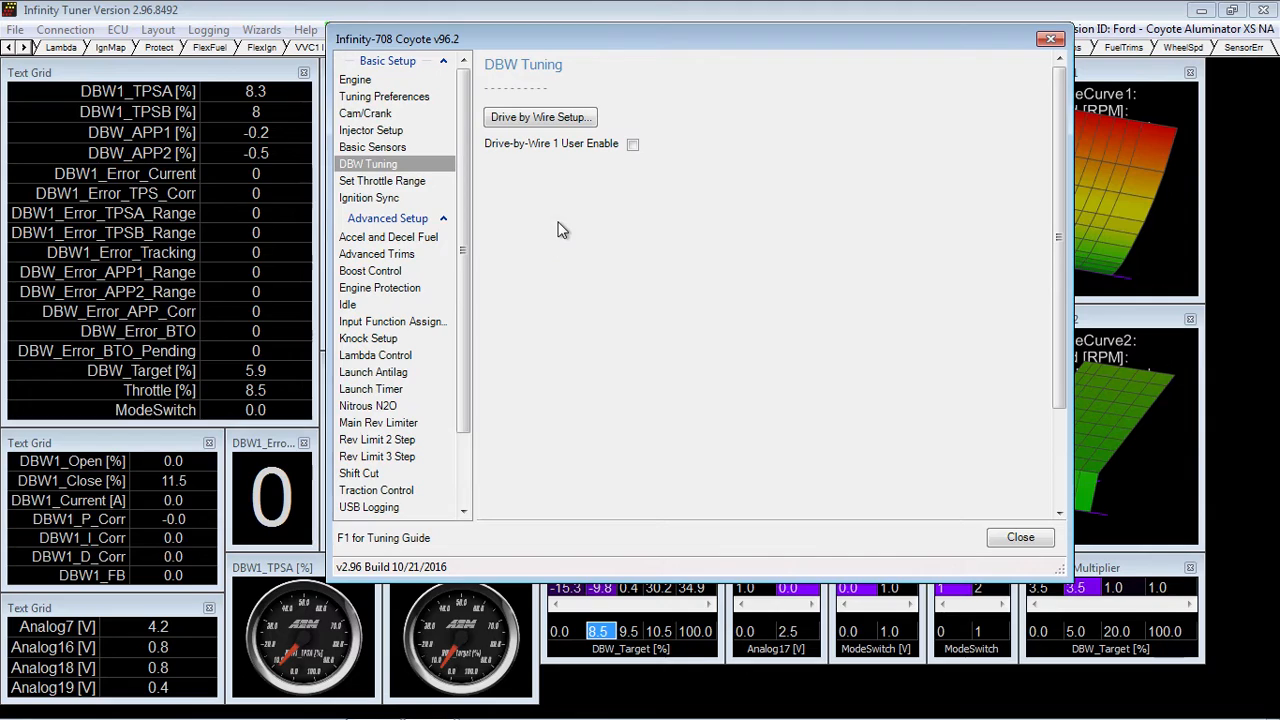
{"action": "left_click", "coordinate": [1018, 538]}
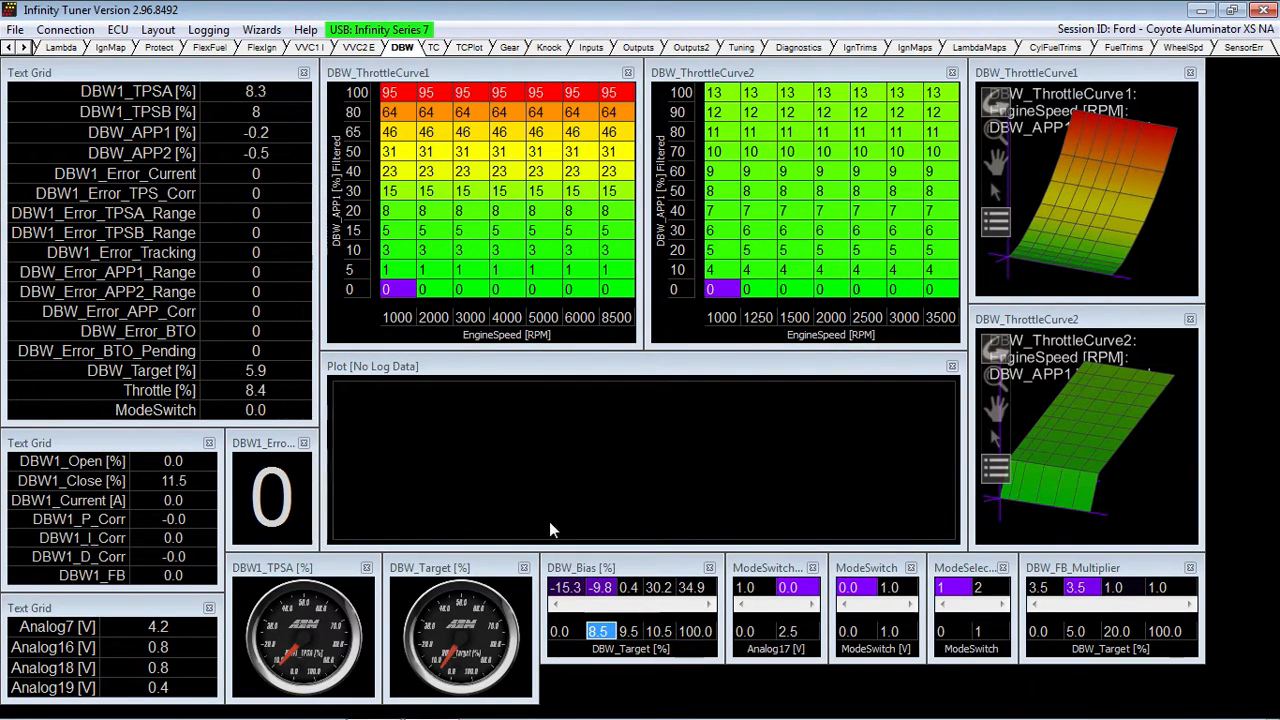
Try to set the third DBW_Target breakpoint of the DBW_Bias table to 8.5, incrementing cells to make room.
{"action": "left_click", "coordinate": [636, 589]}
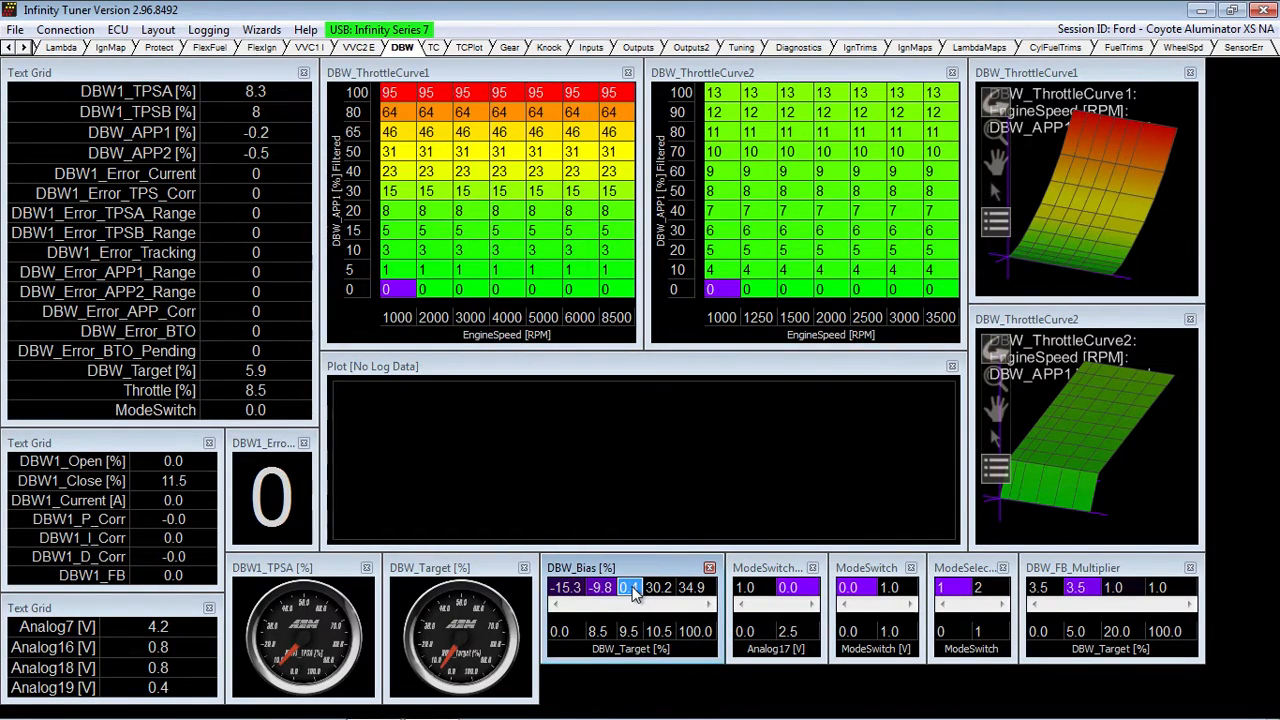
{"action": "type", "text": "0"}
{"action": "key", "text": "Escape"}
{"action": "left_click", "coordinate": [629, 631]}
{"action": "double_click", "coordinate": [630, 636]}
{"action": "type", "text": "8.5"}
{"action": "key", "text": "Return"}
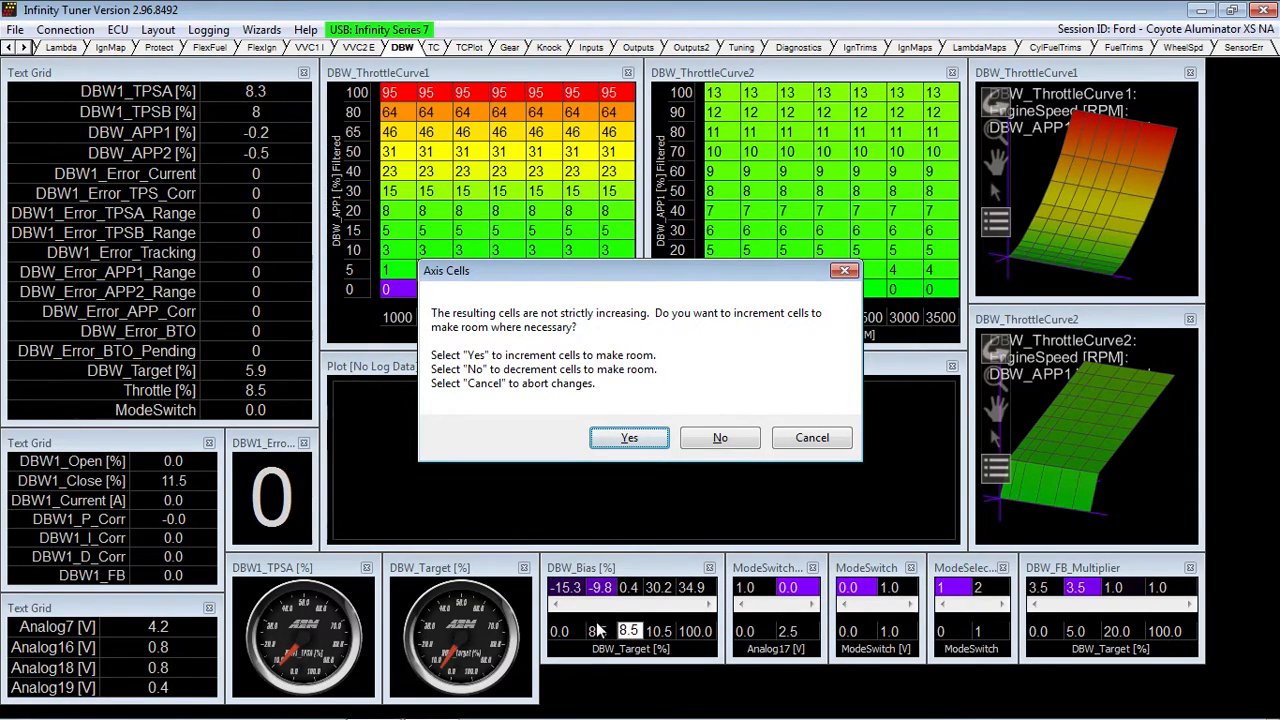
{"action": "left_click", "coordinate": [629, 440]}
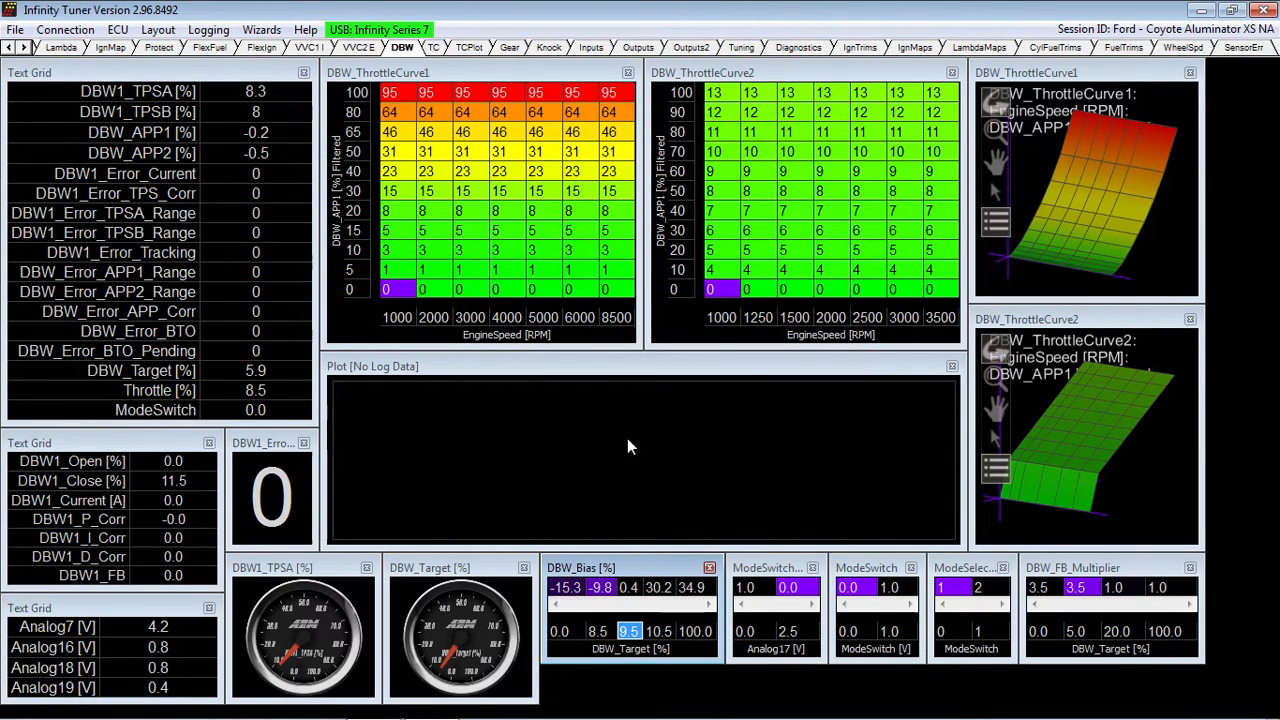
Set the DBW_Bias table's second DBW_Target breakpoint to 1.0 and its third breakpoint to 8.5.
{"action": "left_click", "coordinate": [602, 631]}
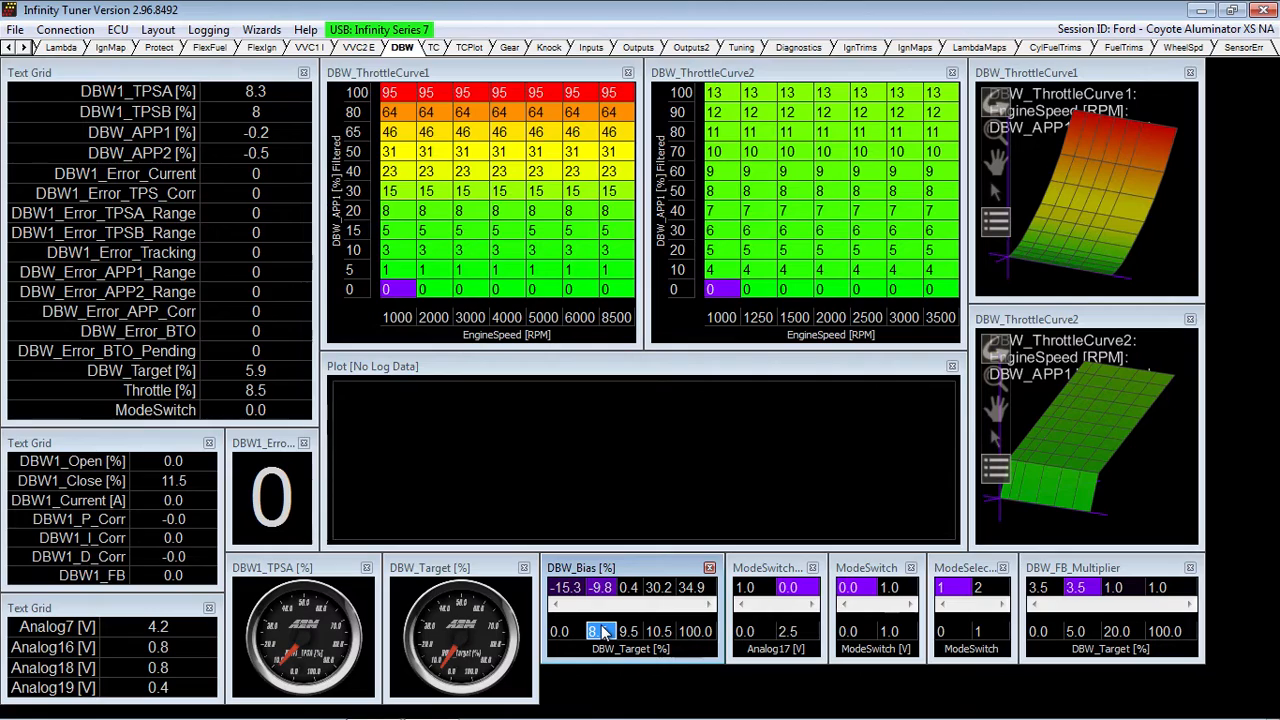
{"action": "type", "text": "1.0"}
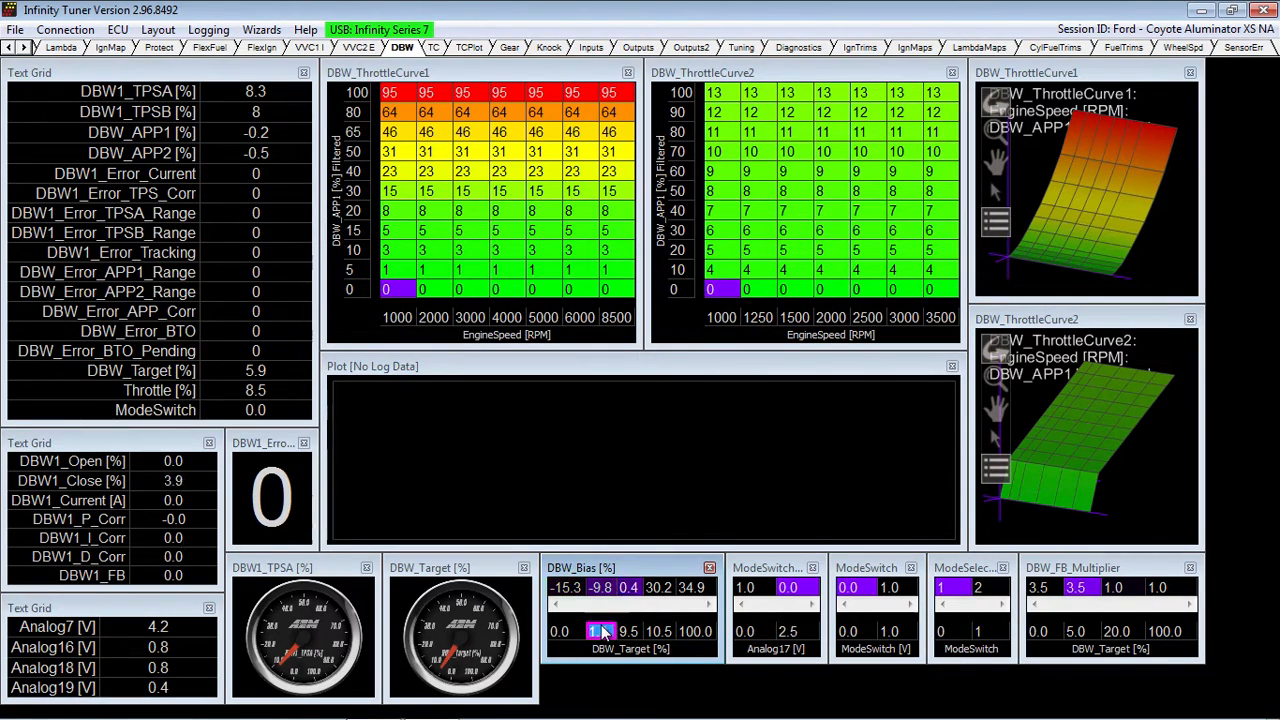
{"action": "left_click", "coordinate": [630, 631]}
{"action": "type", "text": "8."}
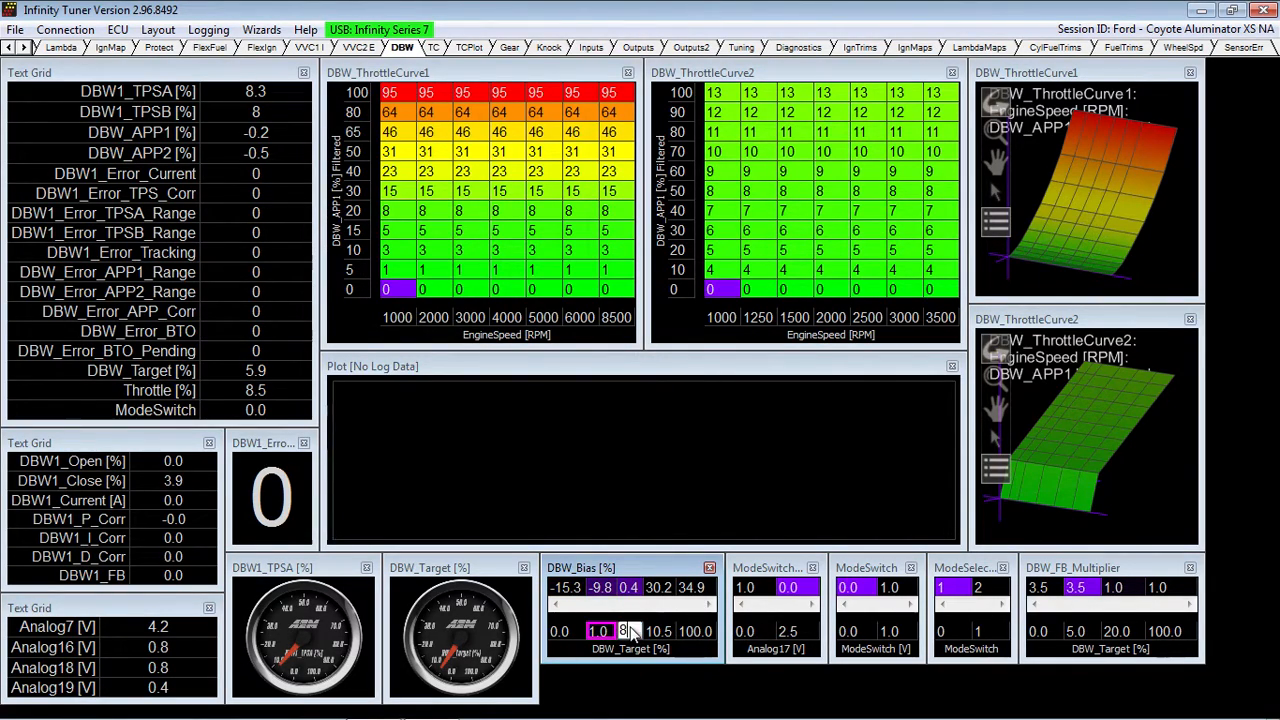
{"action": "type", "text": "5"}
{"action": "key", "text": "Return"}
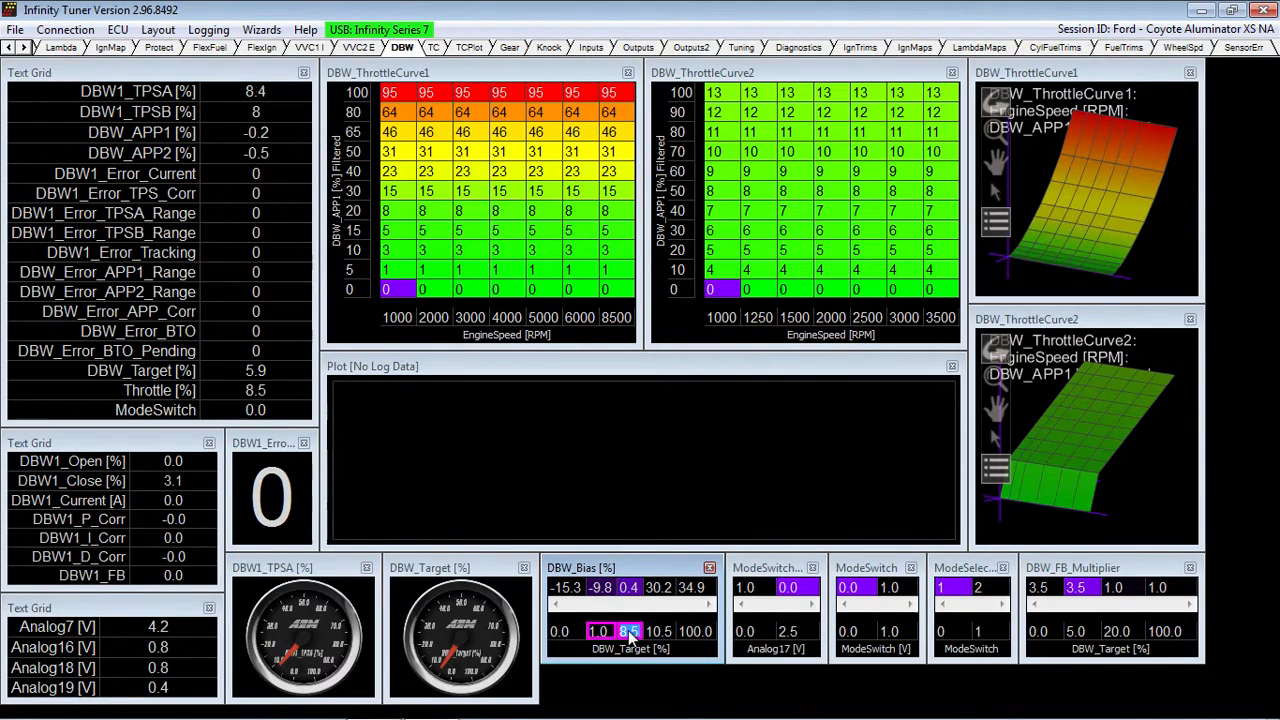
Set the DBW_Bias table's fourth DBW_Target breakpoint to 9.5 and its second breakpoint to 7.5.
{"action": "left_click", "coordinate": [657, 633]}
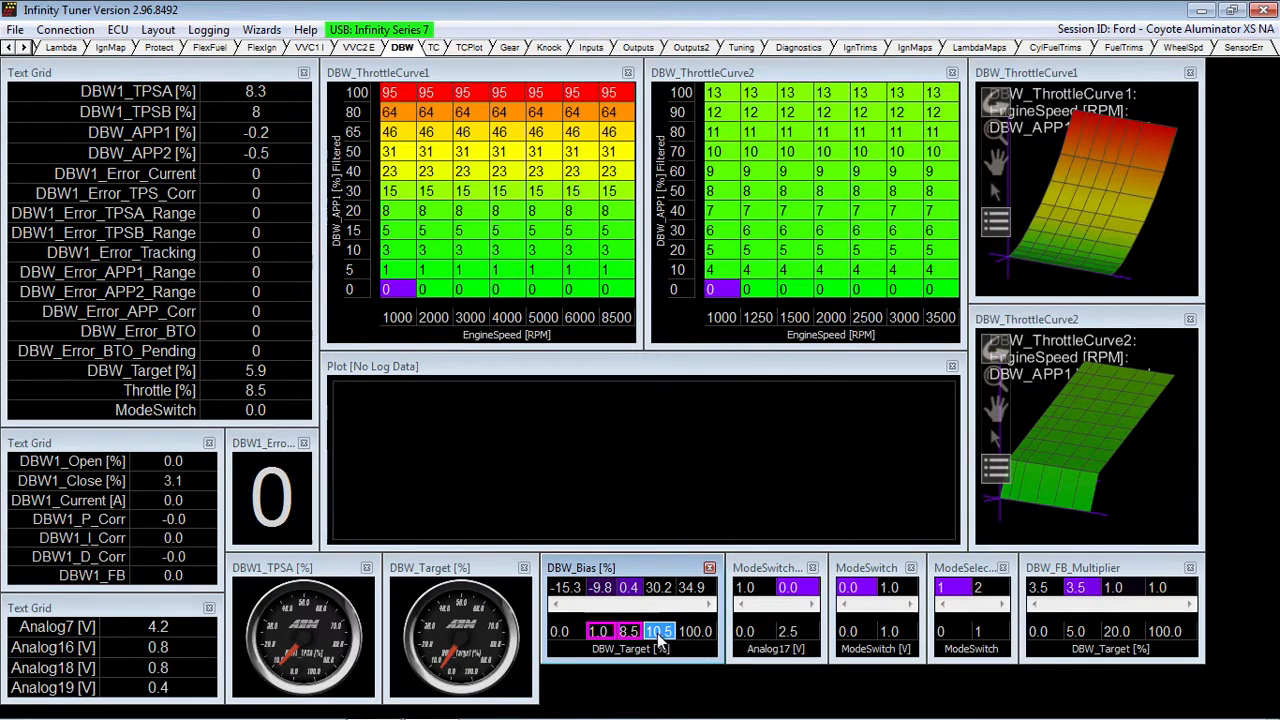
{"action": "type", "text": "9.5"}
{"action": "left_click", "coordinate": [597, 632]}
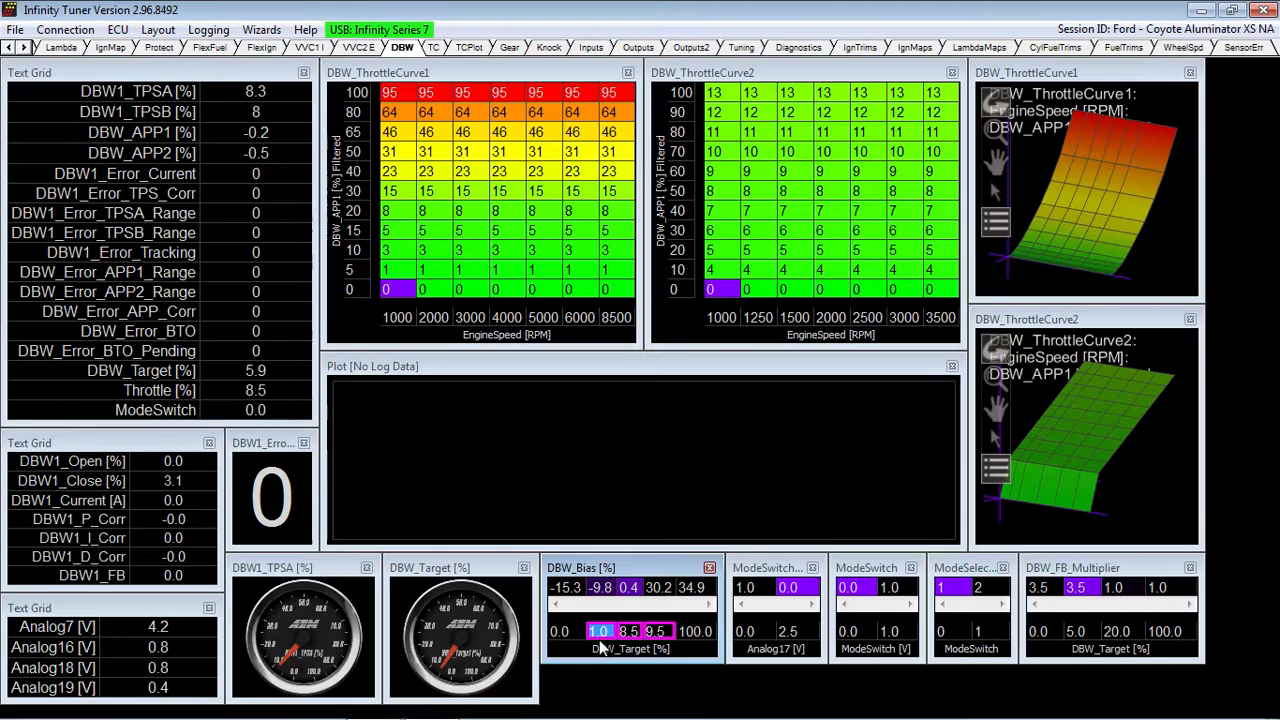
{"action": "type", "text": "7.5"}
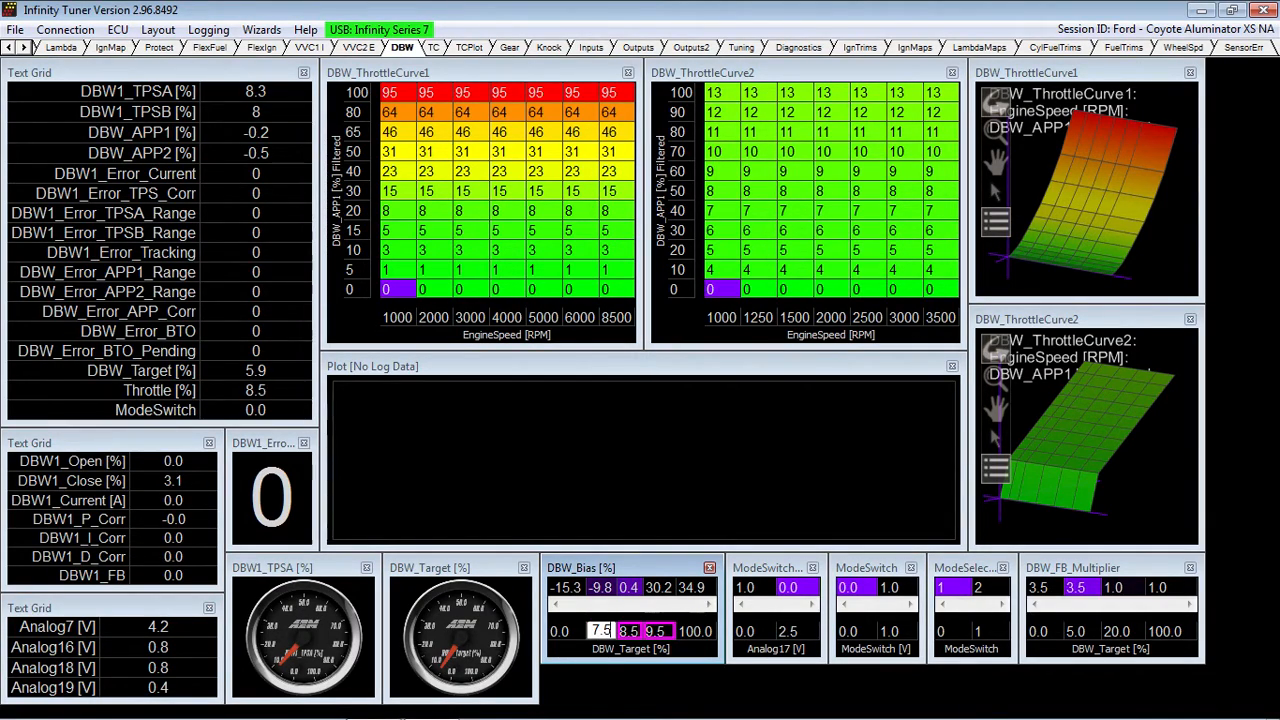
{"action": "key", "text": "Return"}
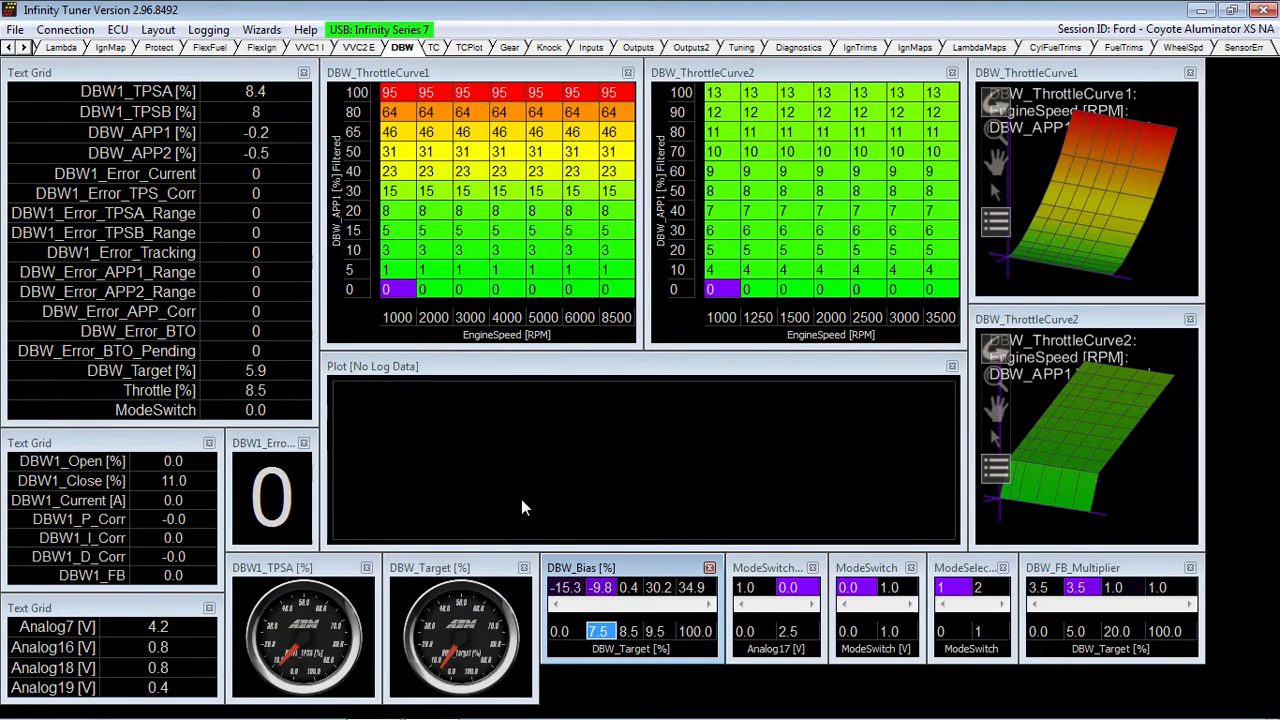
Enable Drive-by-Wire 1 User Enable on the Setup Wizard's DBW Tuning page.
{"action": "left_click", "coordinate": [250, 32]}
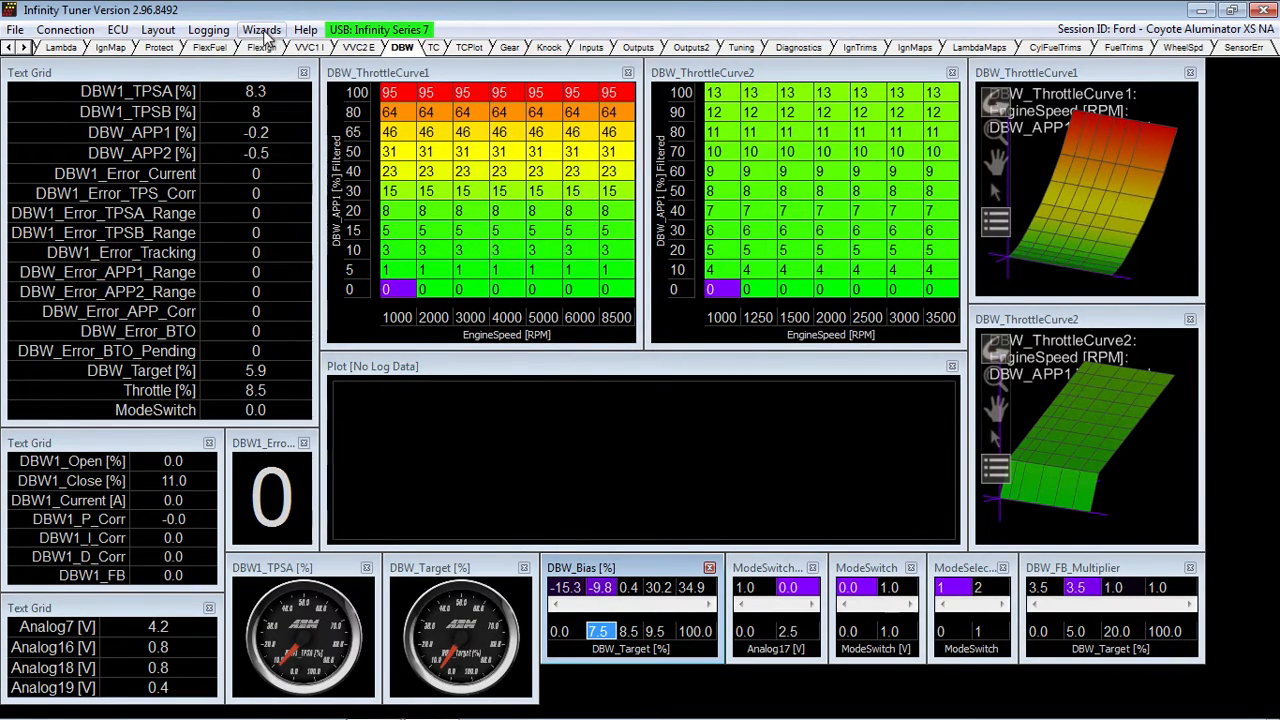
{"action": "mouse_move", "coordinate": [282, 51]}
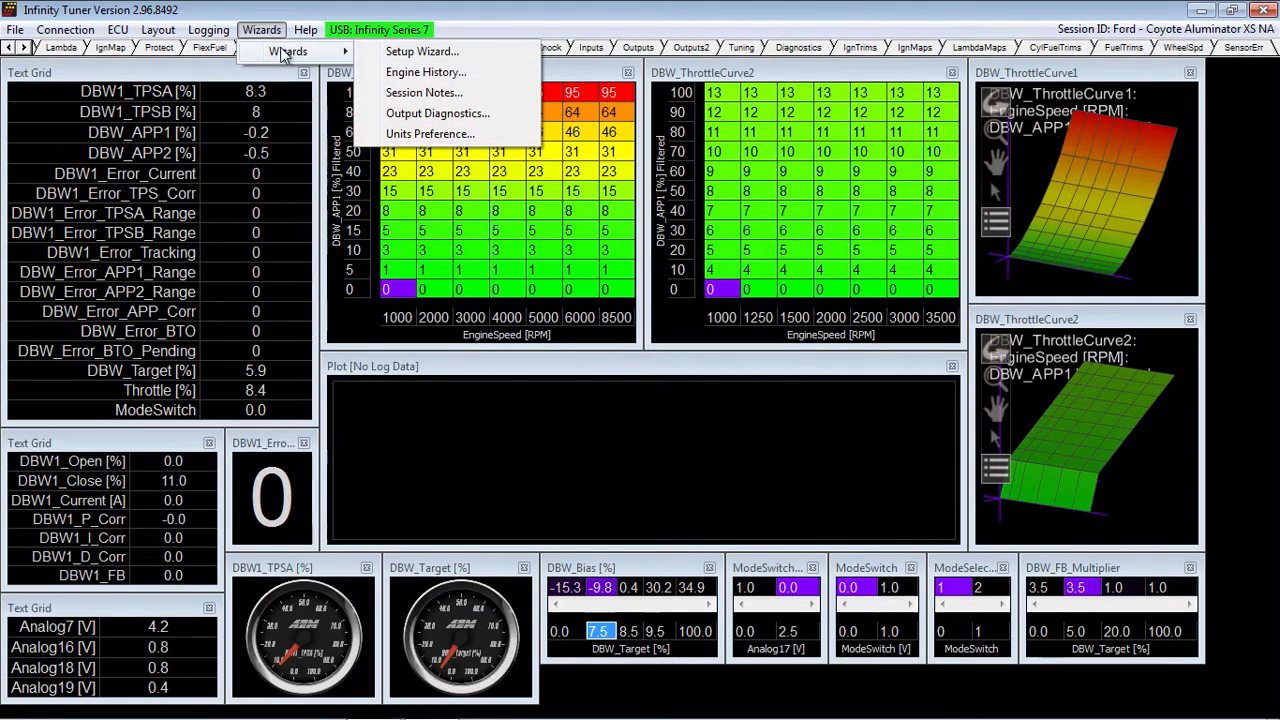
{"action": "left_click", "coordinate": [405, 55]}
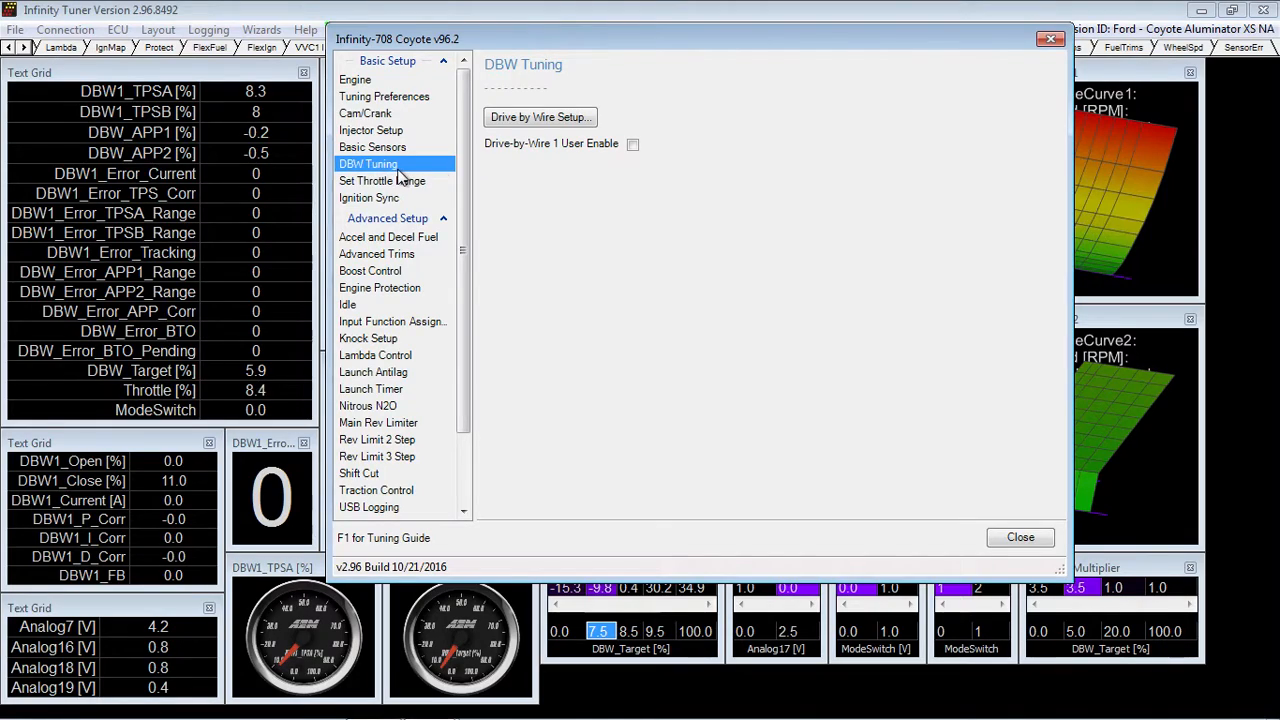
{"action": "left_click", "coordinate": [634, 146]}
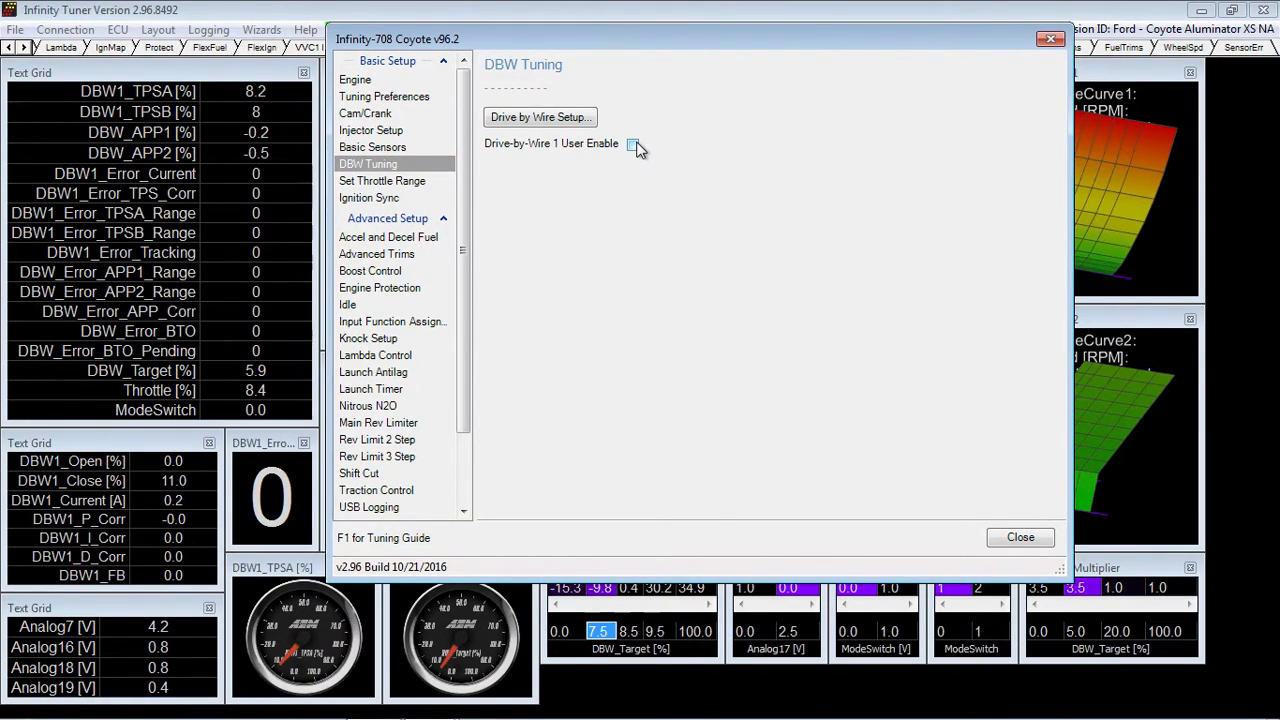
{"action": "left_click", "coordinate": [634, 146]}
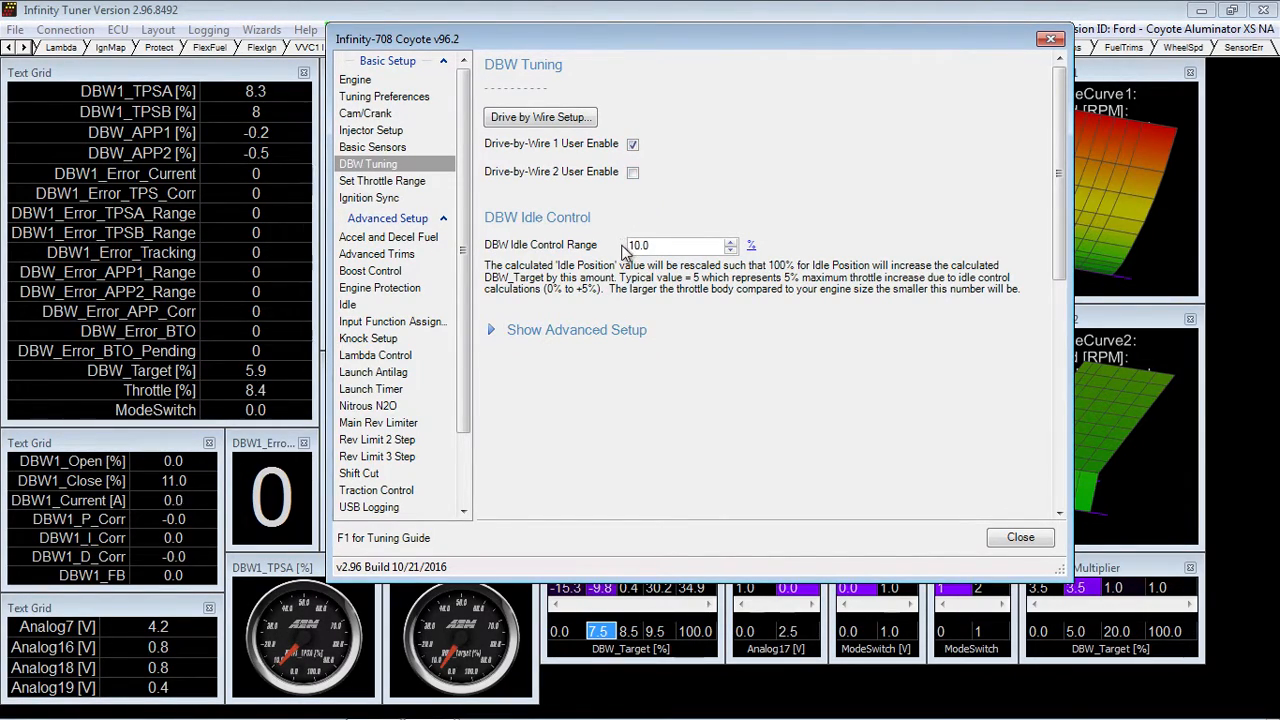
Examine the advanced DBW Tuning settings through to the Error Response section, and close the wizard.
{"action": "left_click", "coordinate": [576, 332]}
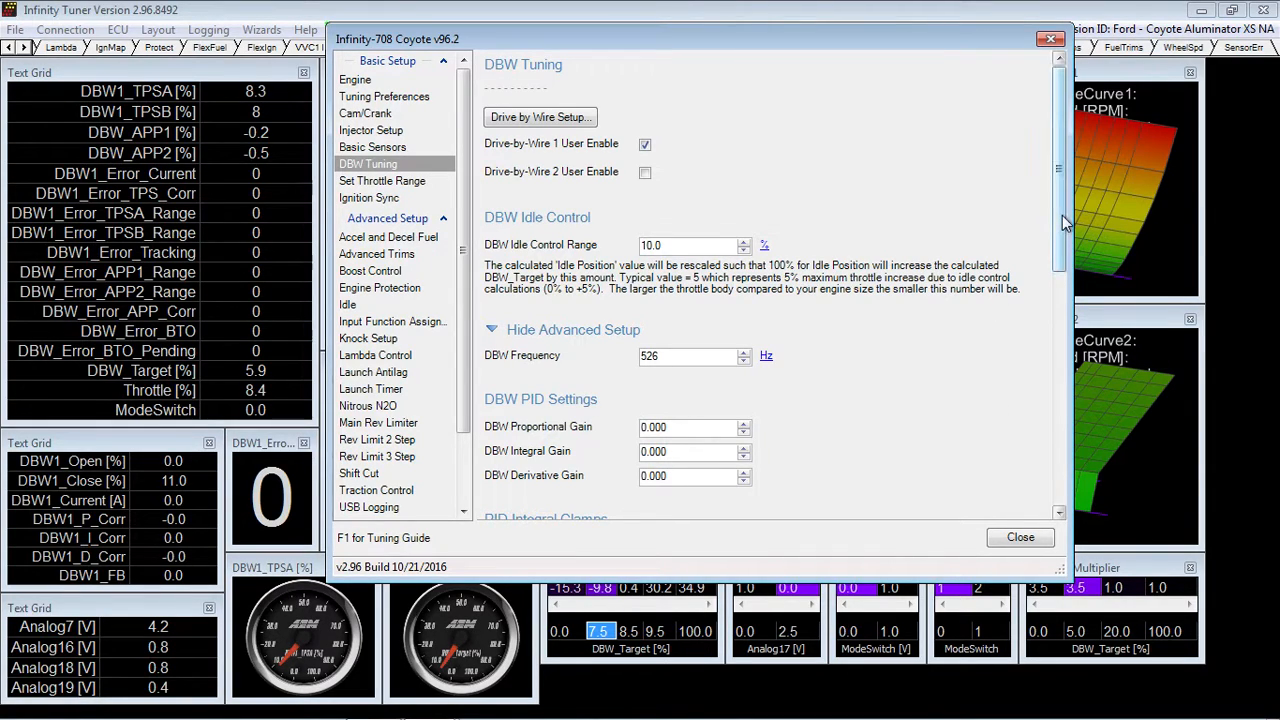
{"action": "left_click_drag", "start_coordinate": [1060, 225], "coordinate": [1028, 550]}
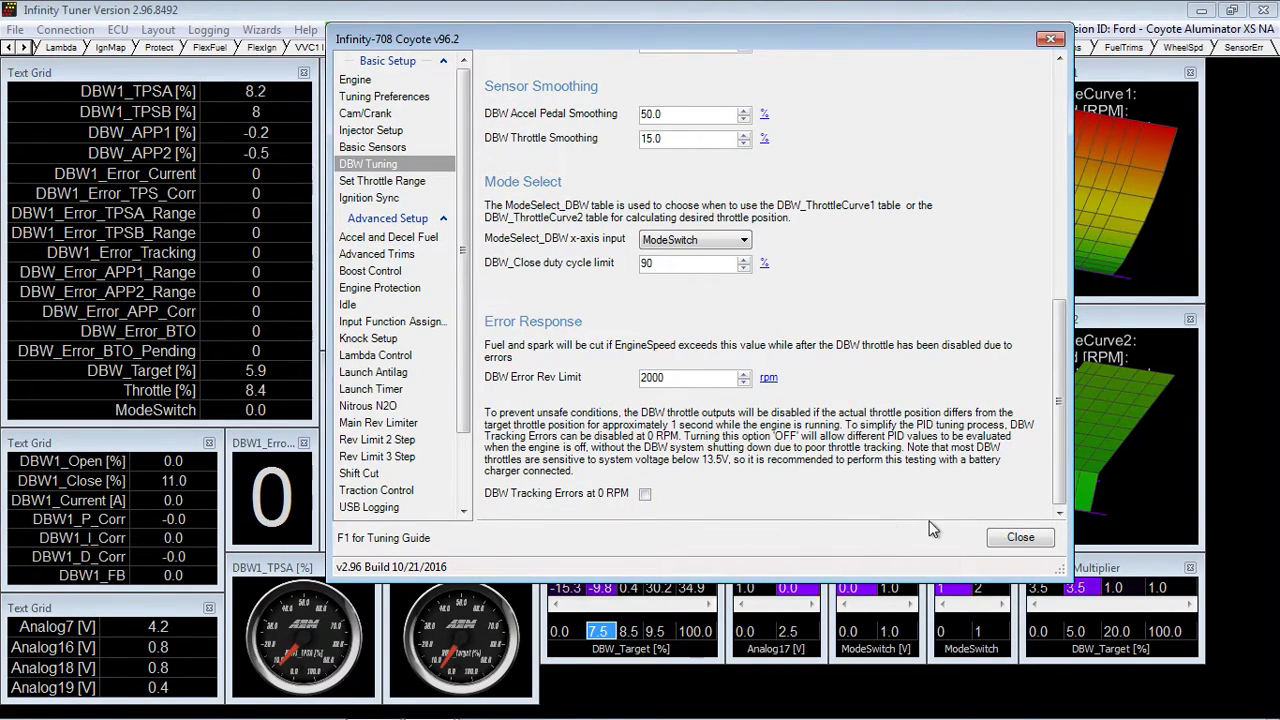
{"action": "left_click", "coordinate": [1021, 539]}
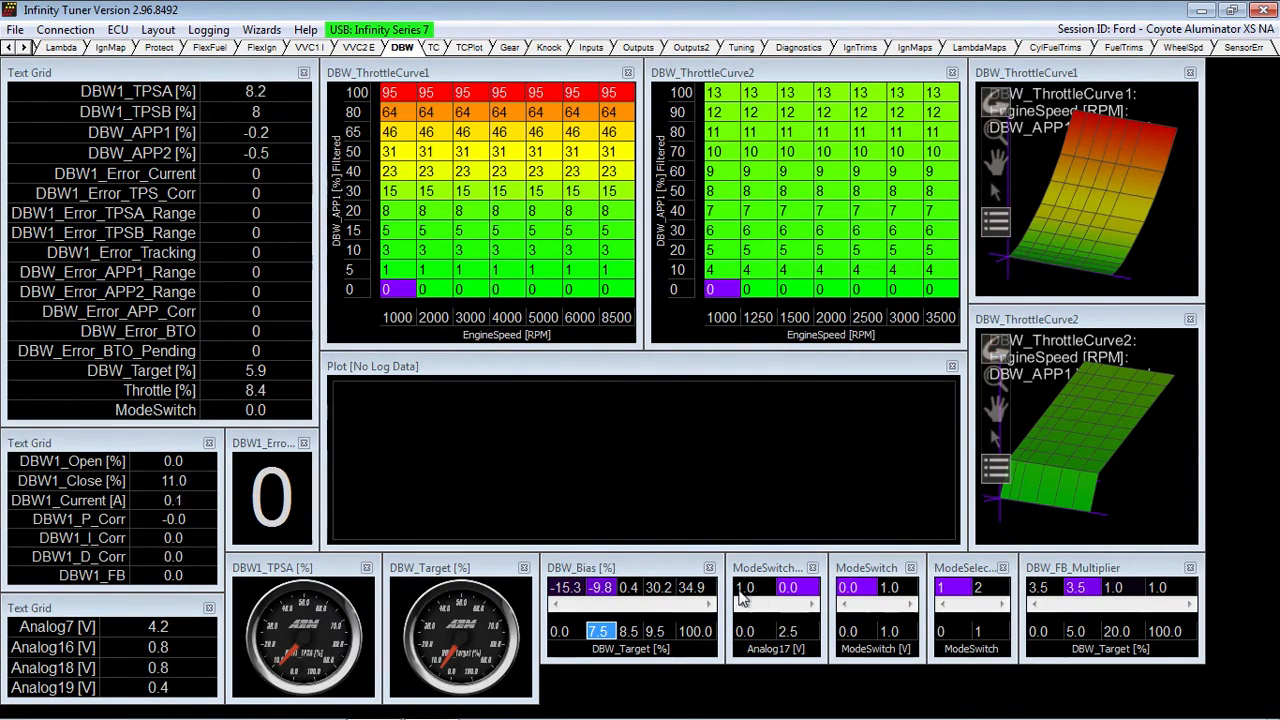
Remove the EngineSpeed and Throttle channels from the log plot, keeping DBW_Target and DBW1_TPSA.
{"action": "left_click", "coordinate": [628, 586]}
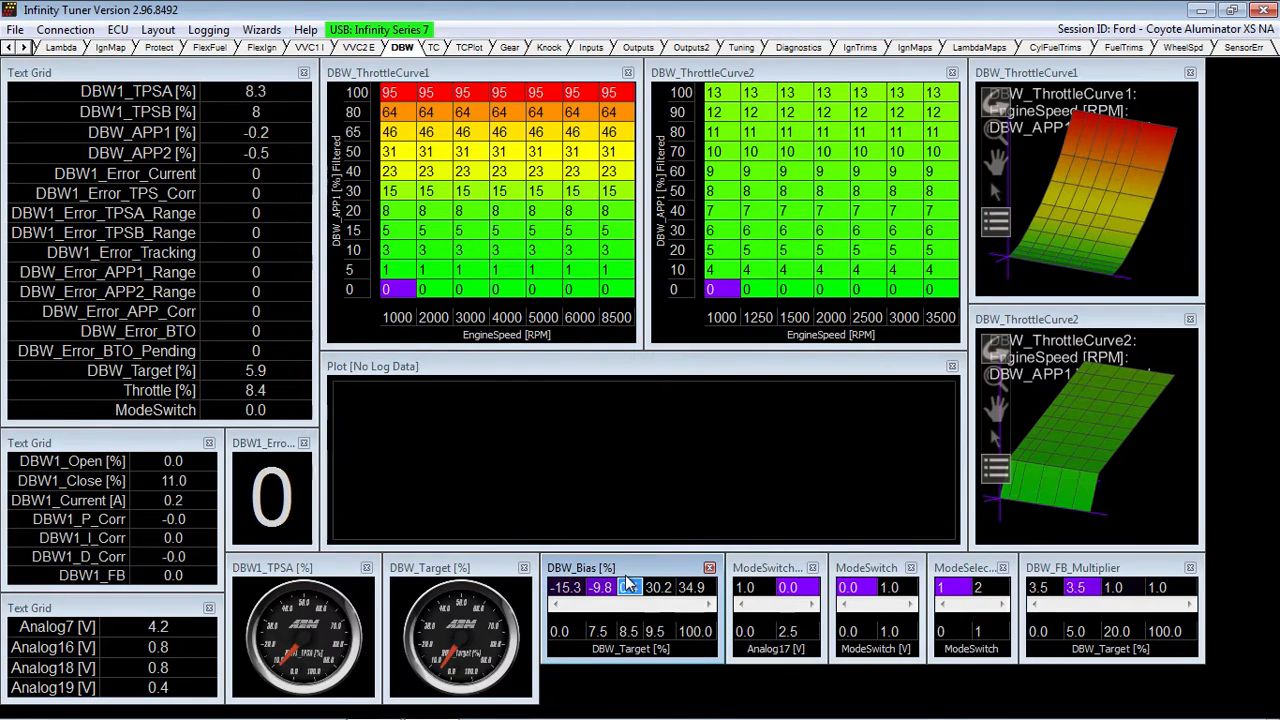
{"action": "left_click", "coordinate": [457, 378]}
{"action": "right_click", "coordinate": [456, 372]}
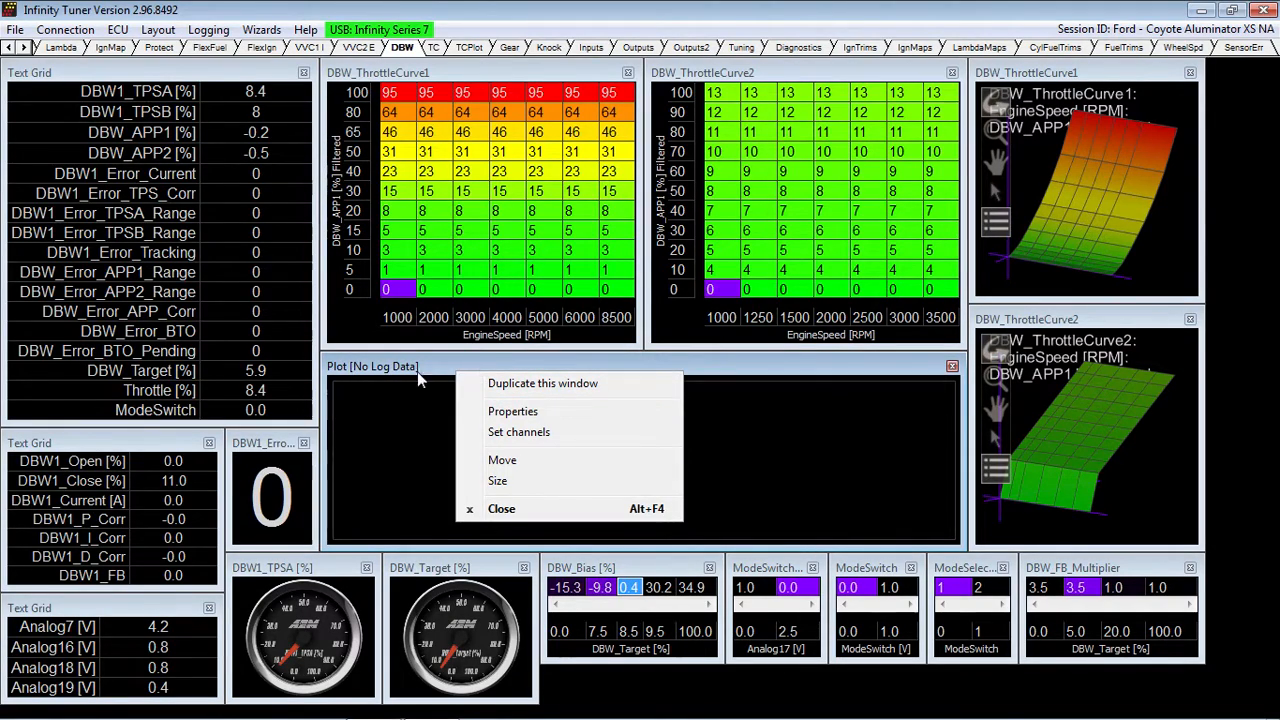
{"action": "left_click", "coordinate": [512, 433]}
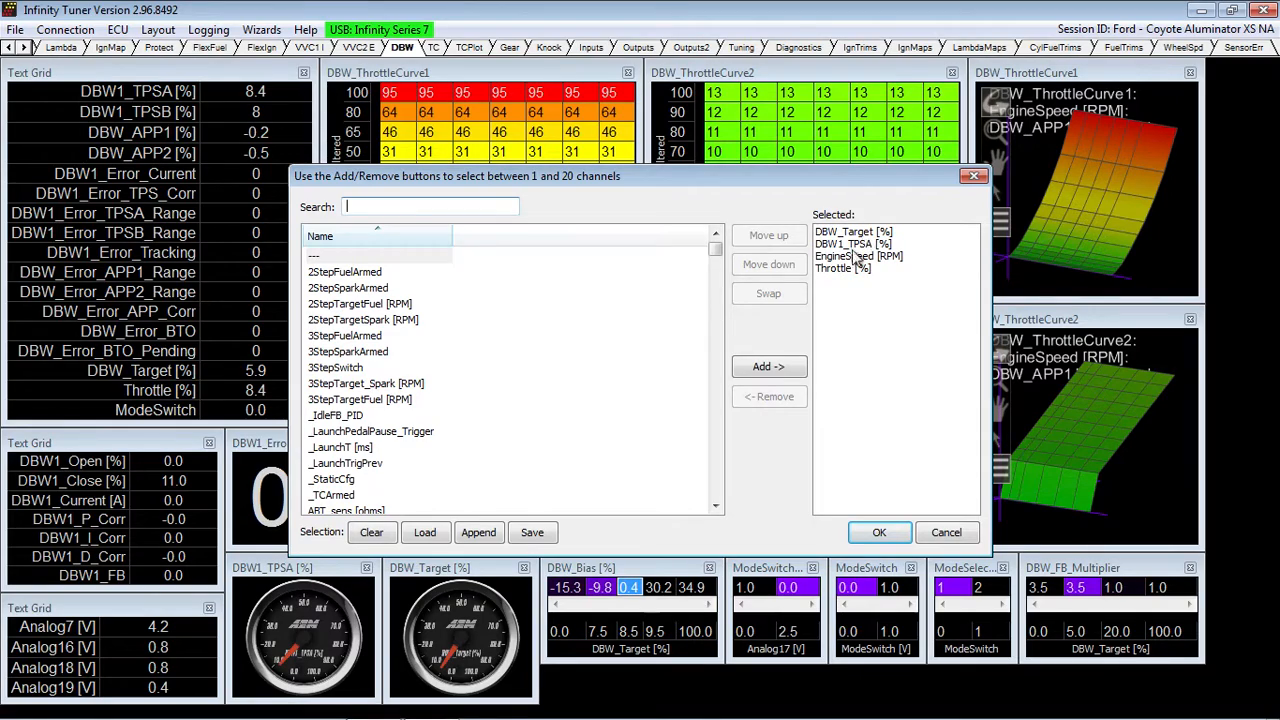
{"action": "left_click", "coordinate": [853, 246]}
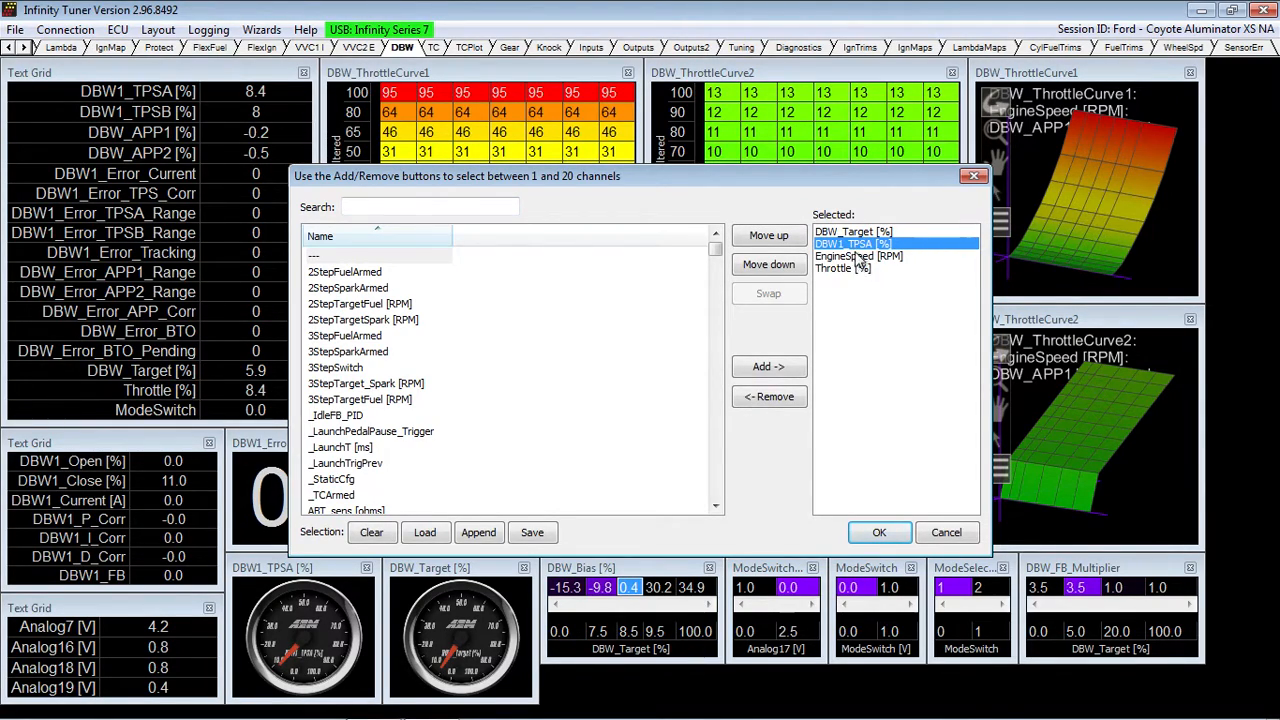
{"action": "left_click", "coordinate": [853, 233]}
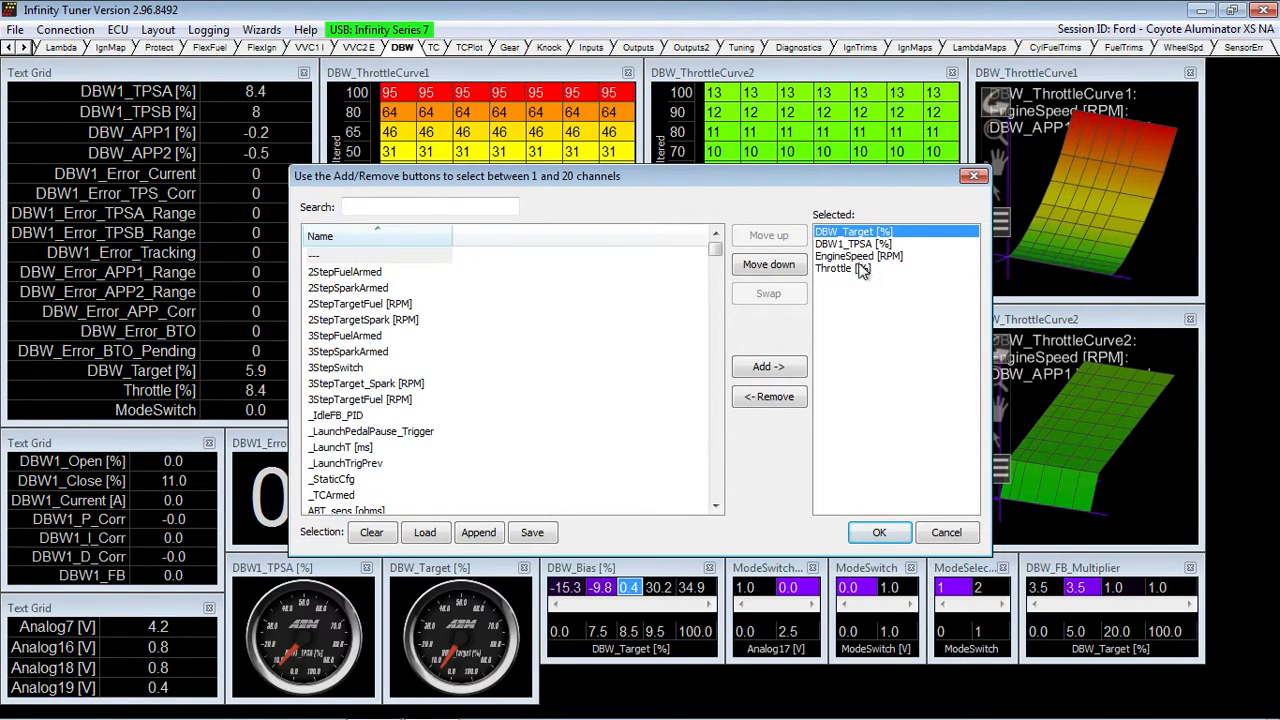
{"action": "left_click", "coordinate": [852, 257]}
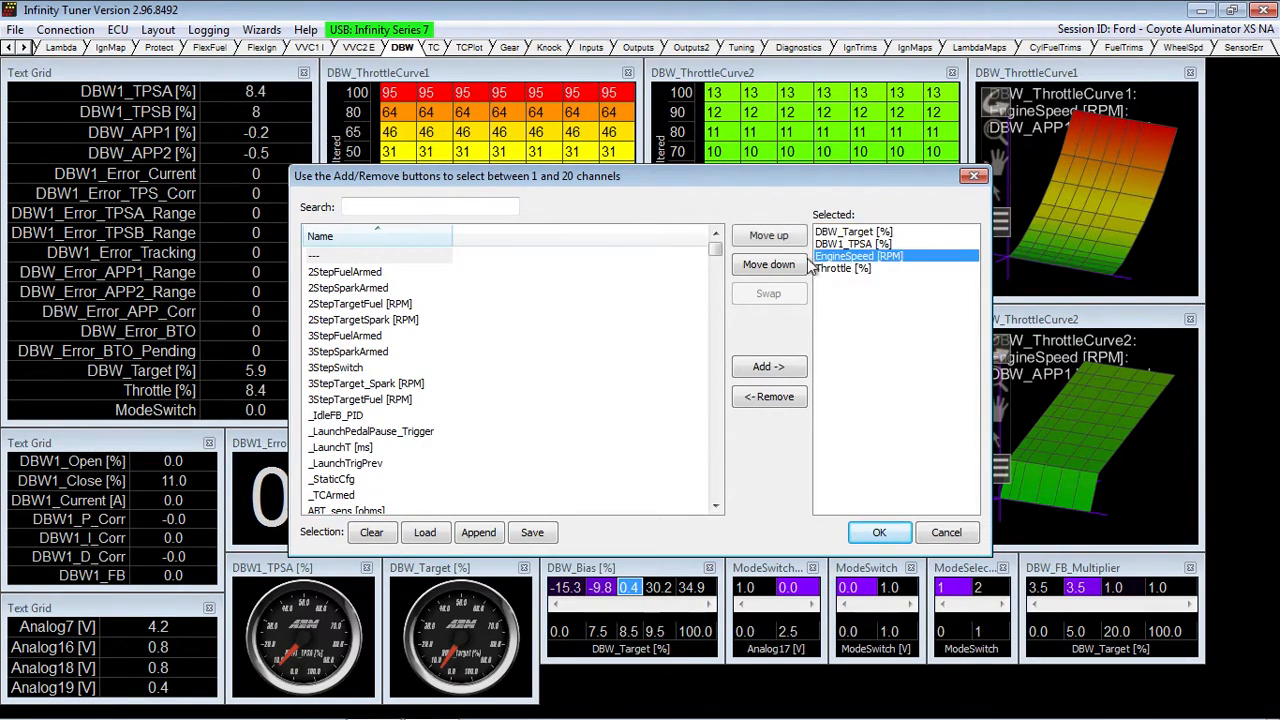
{"action": "left_click", "coordinate": [764, 397]}
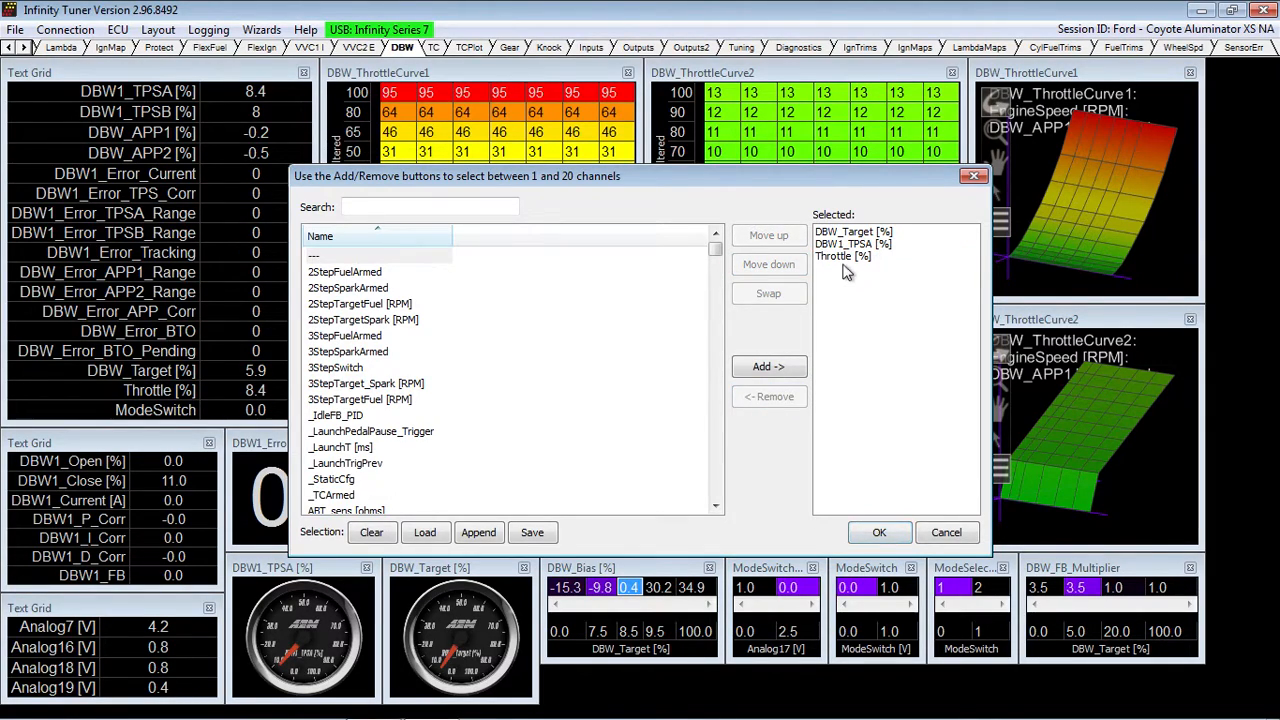
{"action": "left_click", "coordinate": [840, 257]}
{"action": "left_click", "coordinate": [764, 405]}
{"action": "left_click", "coordinate": [875, 533]}
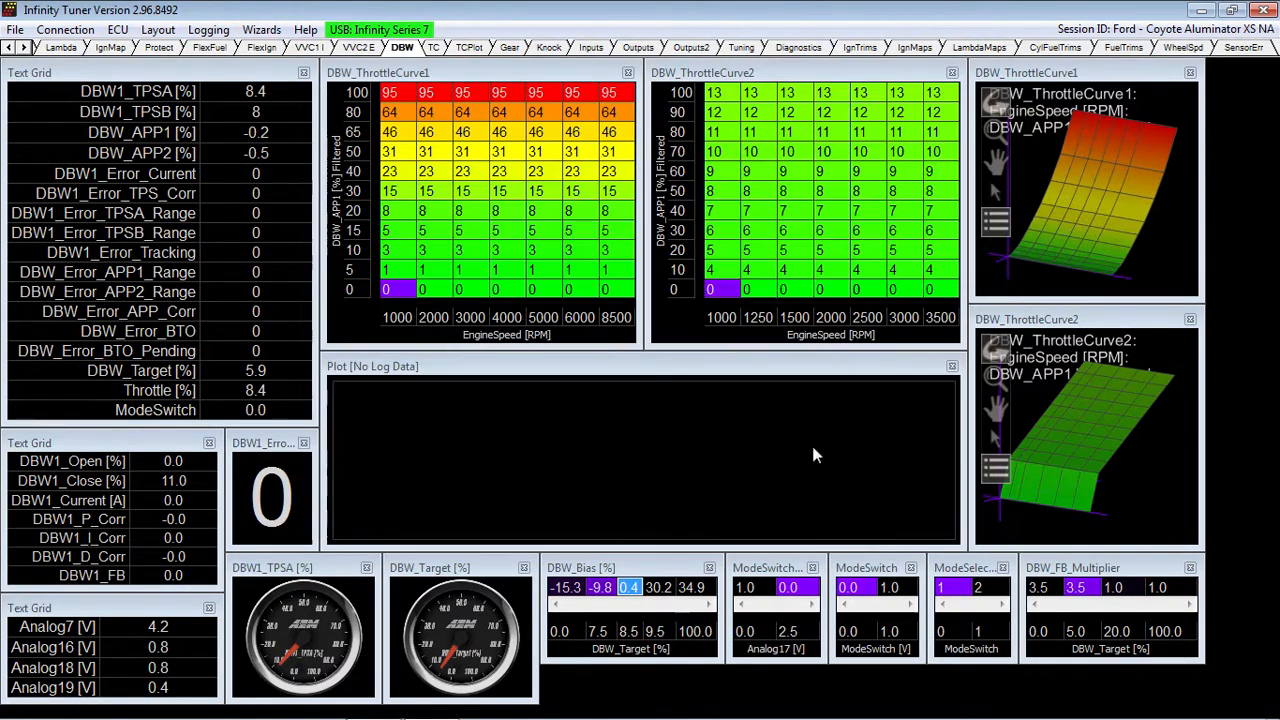
Confirm a vertical range of 0 to 100 for both DBW_Target and DBW1_TPSA in the plot's properties.
{"action": "right_click", "coordinate": [557, 368]}
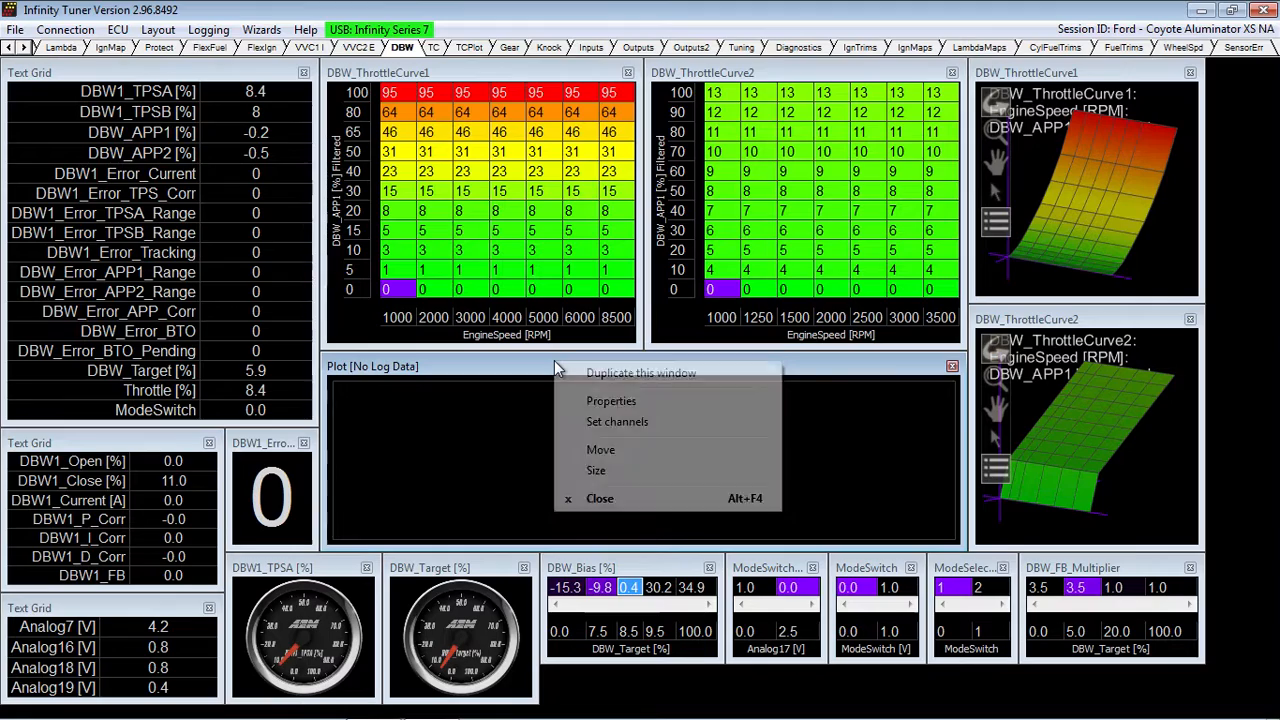
{"action": "left_click", "coordinate": [598, 403]}
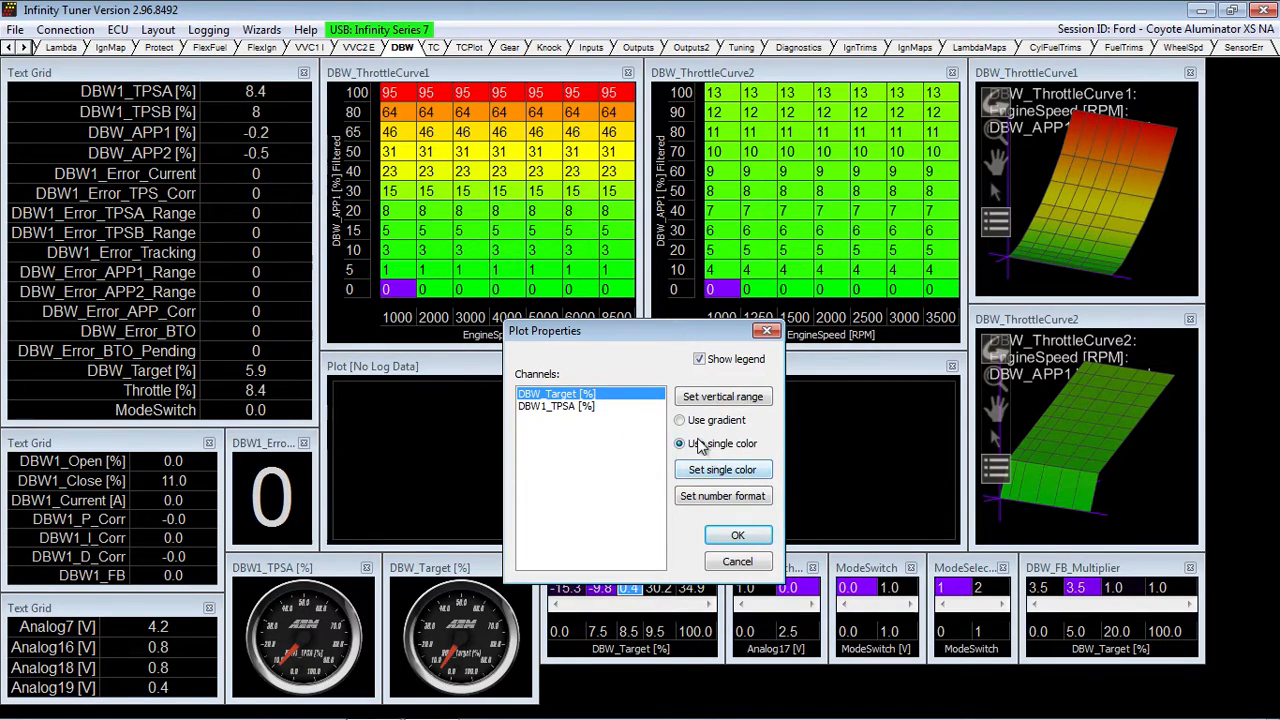
{"action": "left_click", "coordinate": [697, 400]}
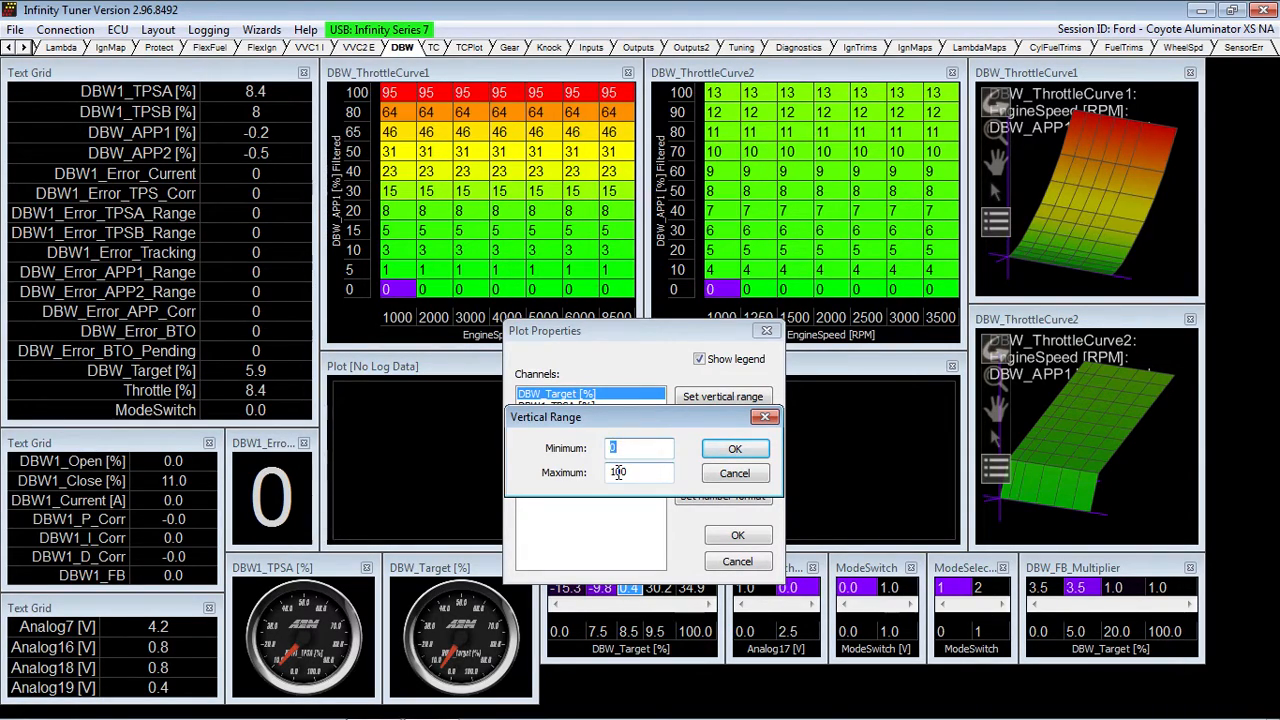
{"action": "left_click", "coordinate": [718, 452]}
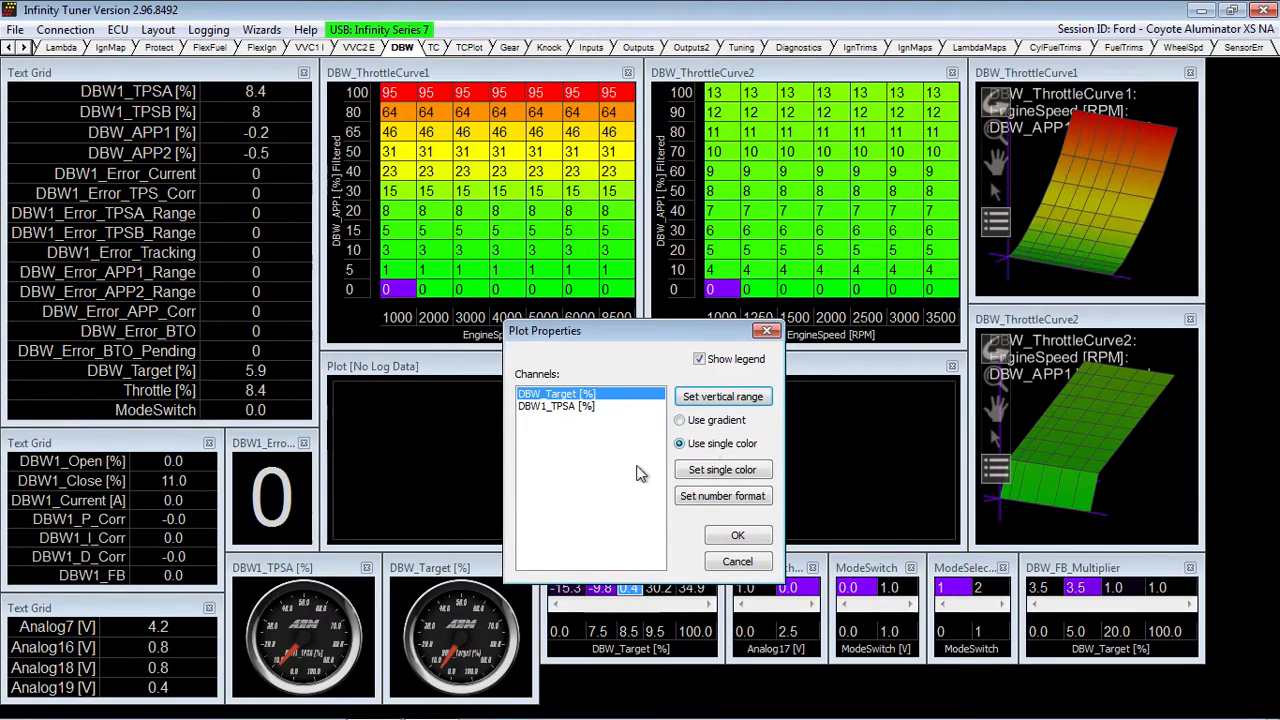
{"action": "left_click", "coordinate": [582, 408]}
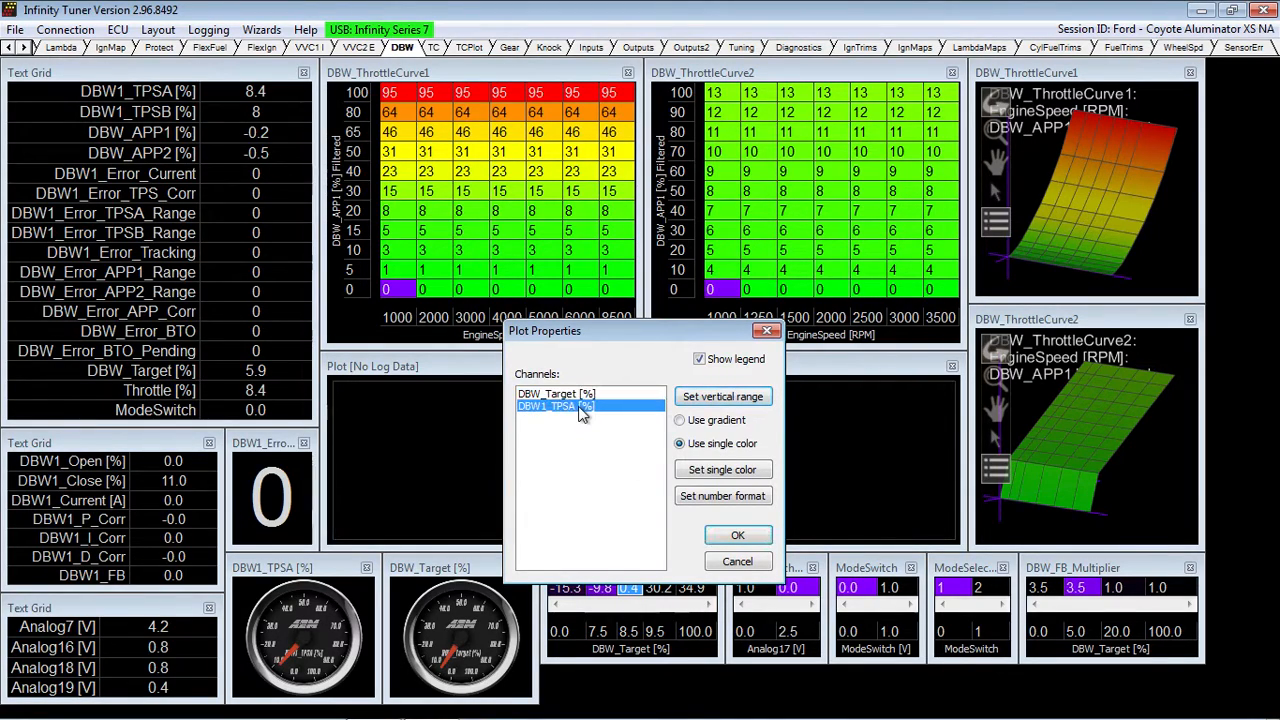
{"action": "left_click", "coordinate": [711, 399]}
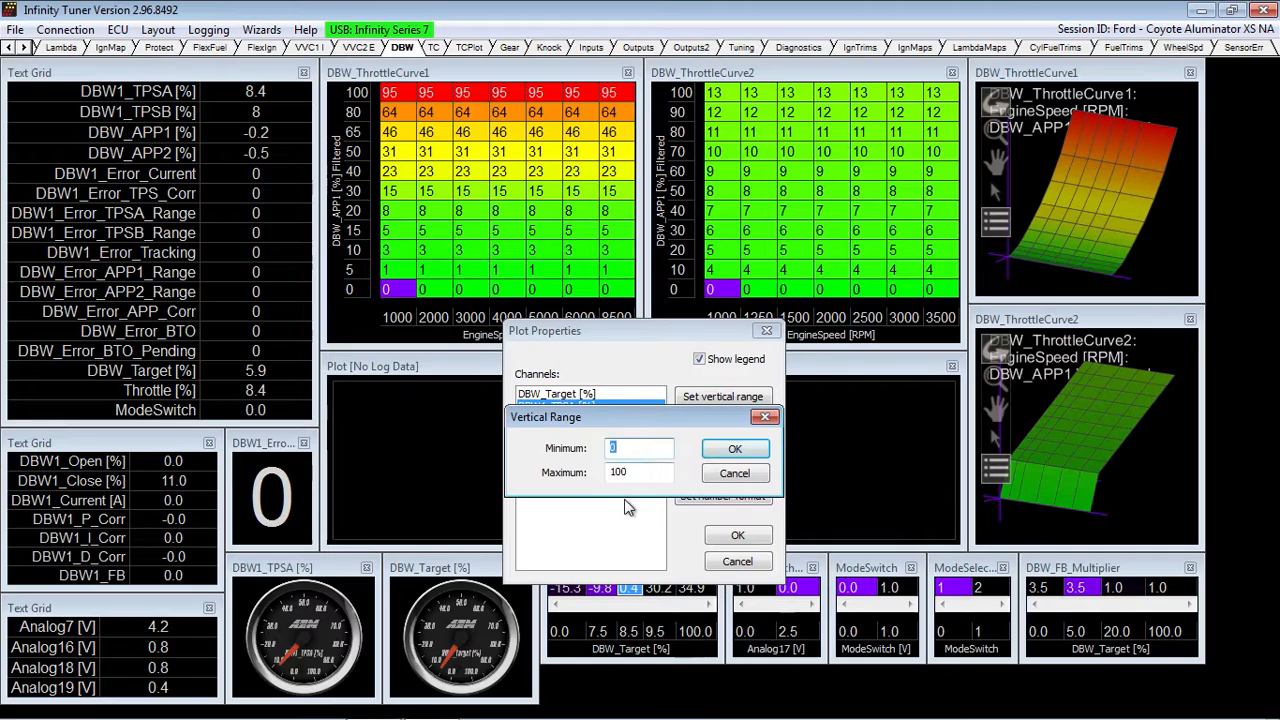
{"action": "left_click", "coordinate": [737, 450]}
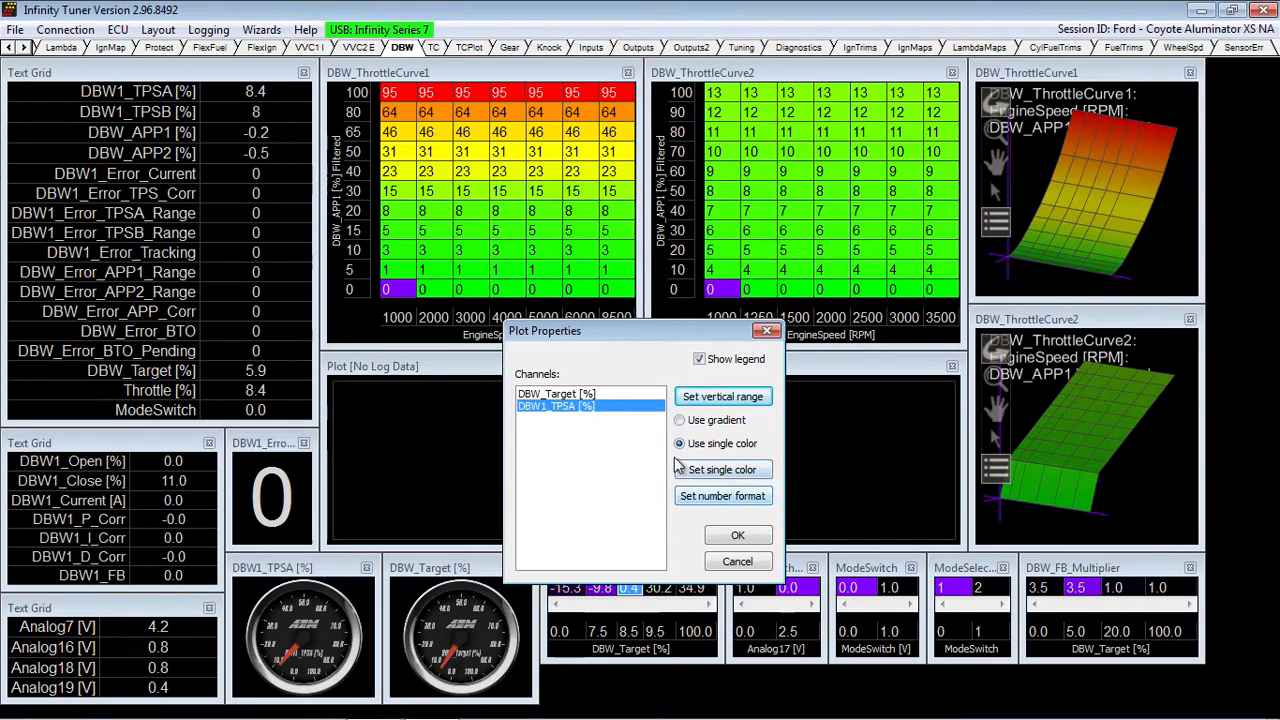
Confirm a fixed number format with precision 1 for DBW_Target and DBW1_TPSA, and accept the plot properties.
{"action": "left_click", "coordinate": [610, 396]}
{"action": "left_click", "coordinate": [696, 496]}
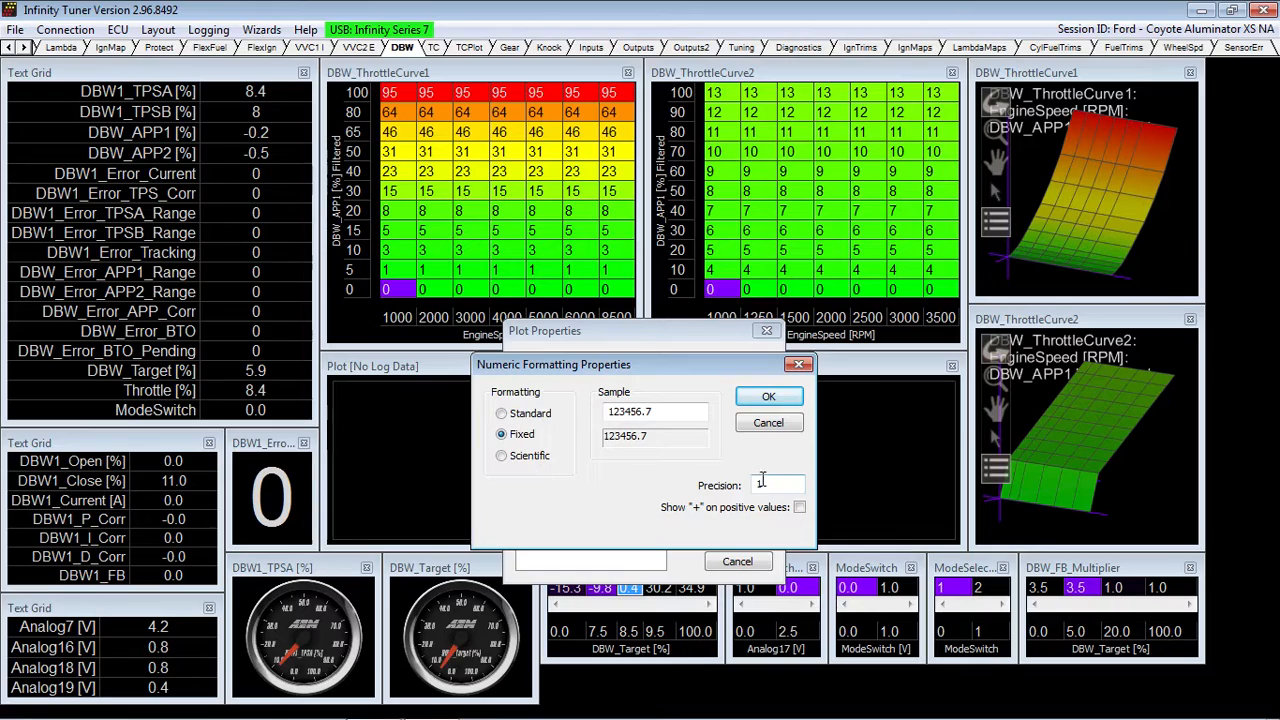
{"action": "left_click", "coordinate": [770, 399]}
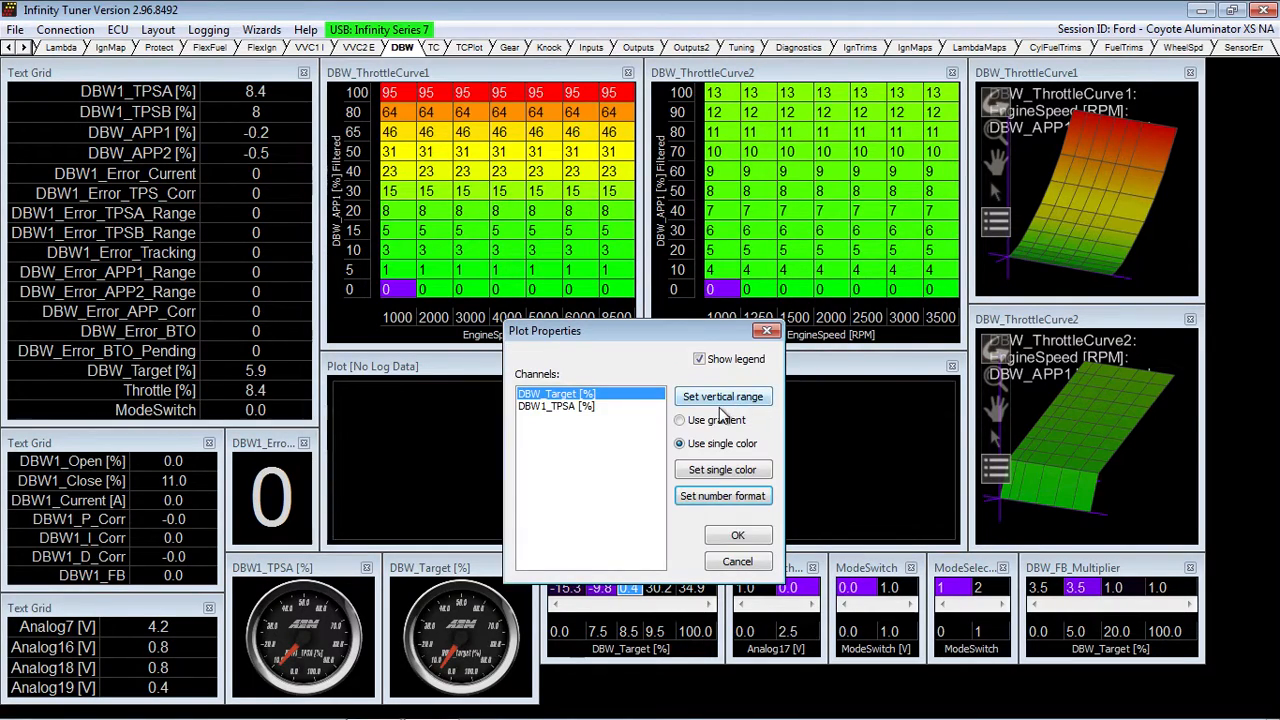
{"action": "left_click", "coordinate": [599, 405]}
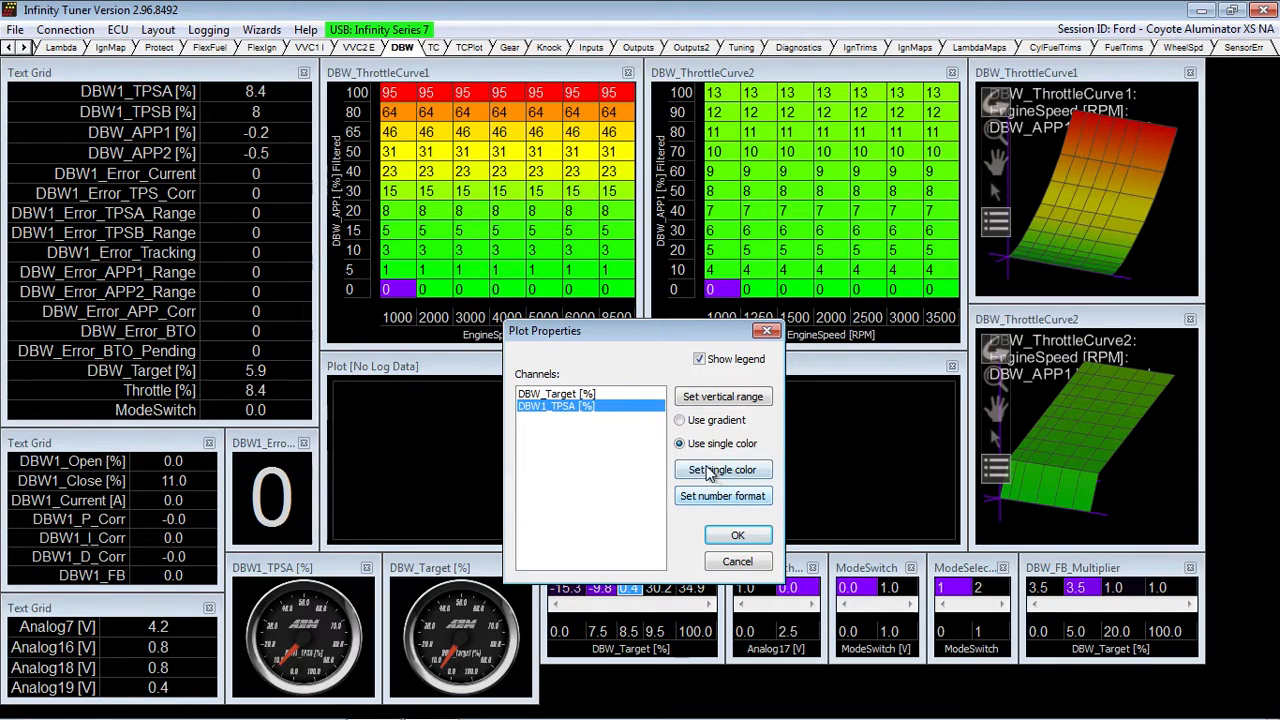
{"action": "left_click", "coordinate": [716, 503]}
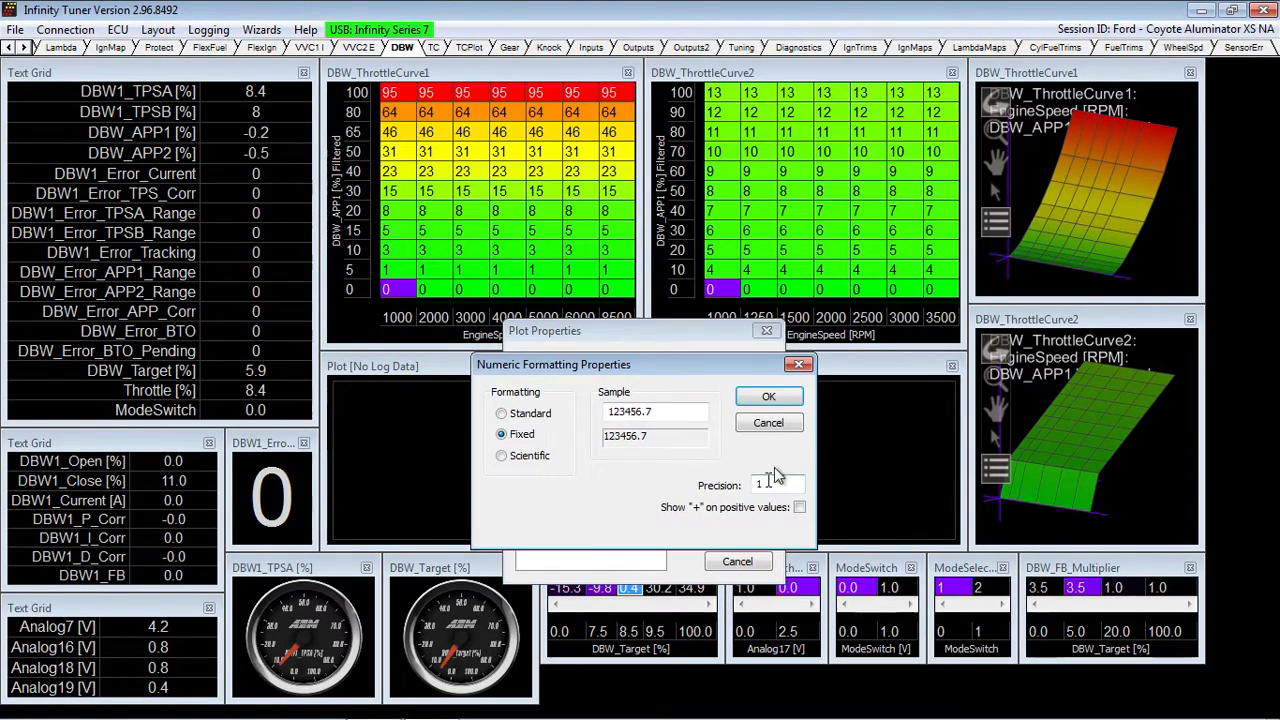
{"action": "left_click", "coordinate": [768, 396]}
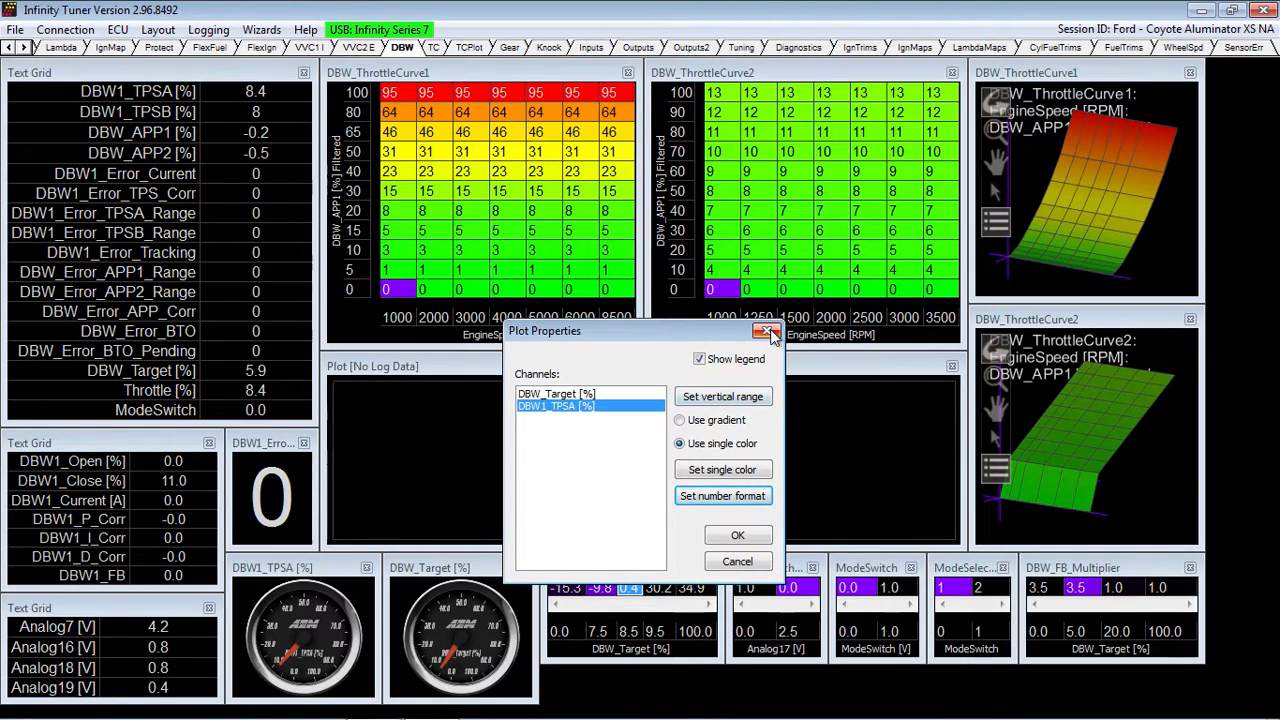
{"action": "left_click", "coordinate": [737, 537]}
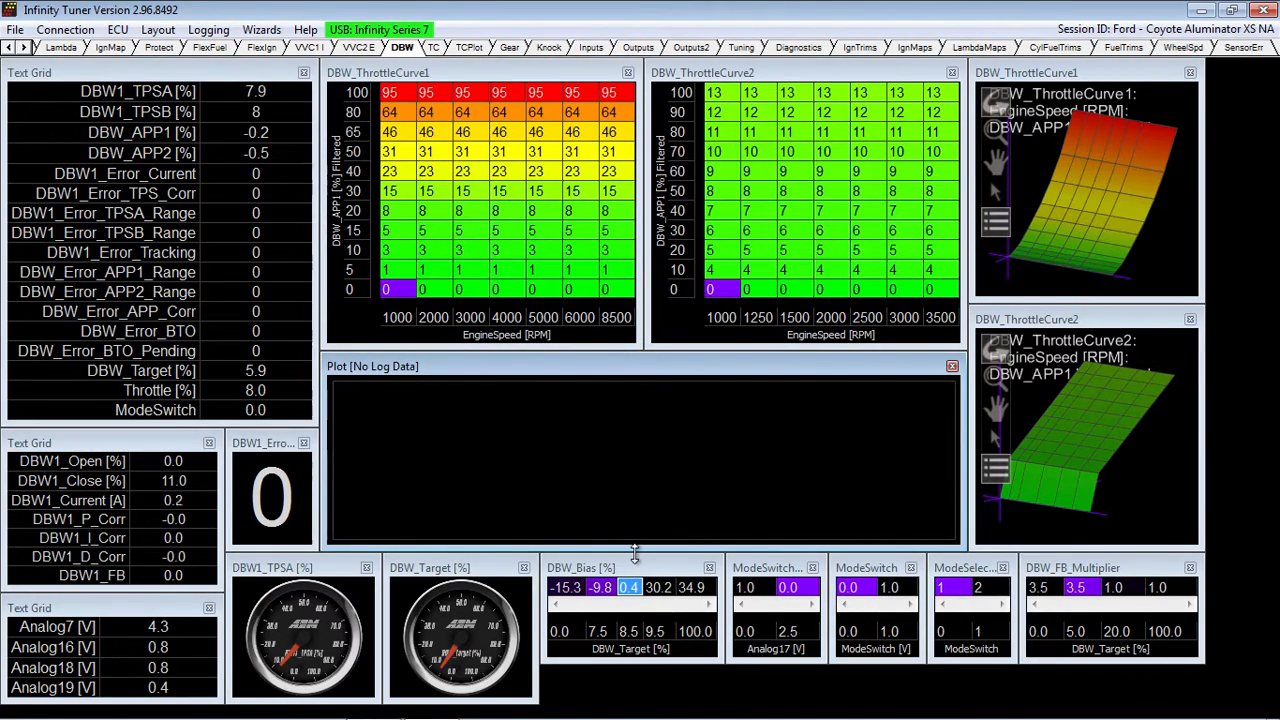
Log DBW_Target and DBW1_TPSA into the plot while the throttle is cycled, stop logging and decline saving the log data.
{"action": "key", "text": "F7"}
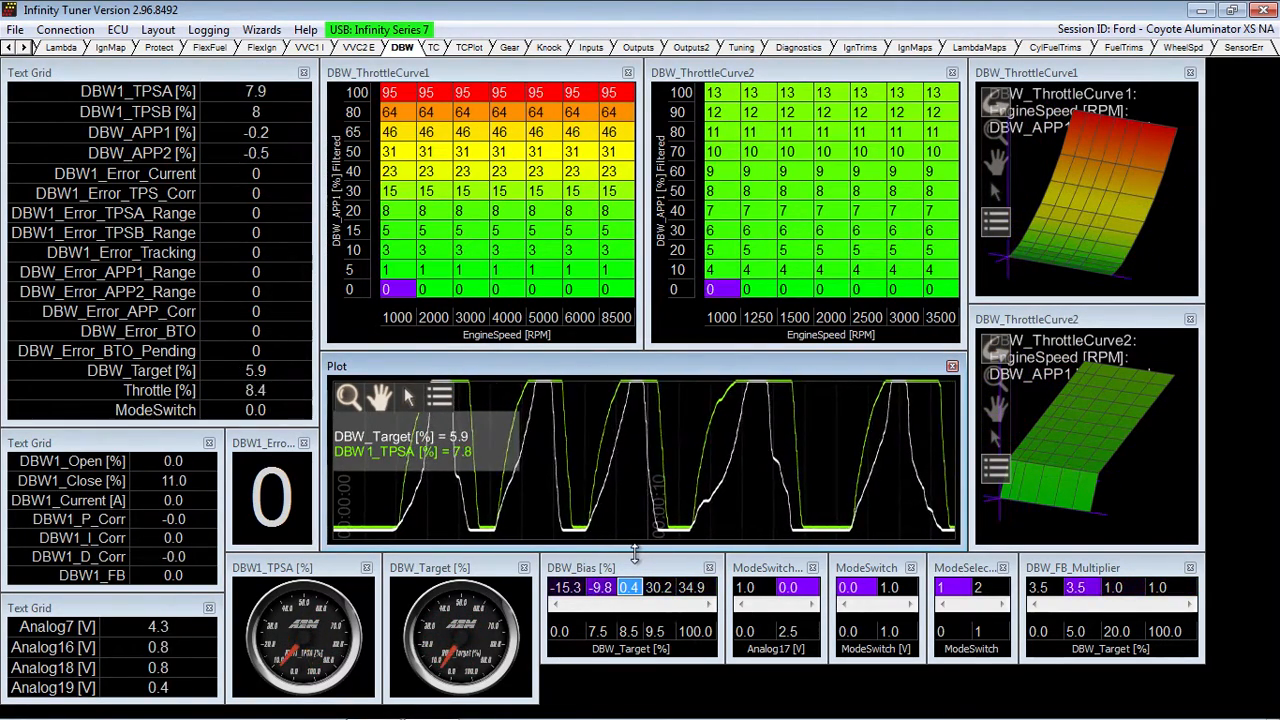
{"action": "key", "text": "space"}
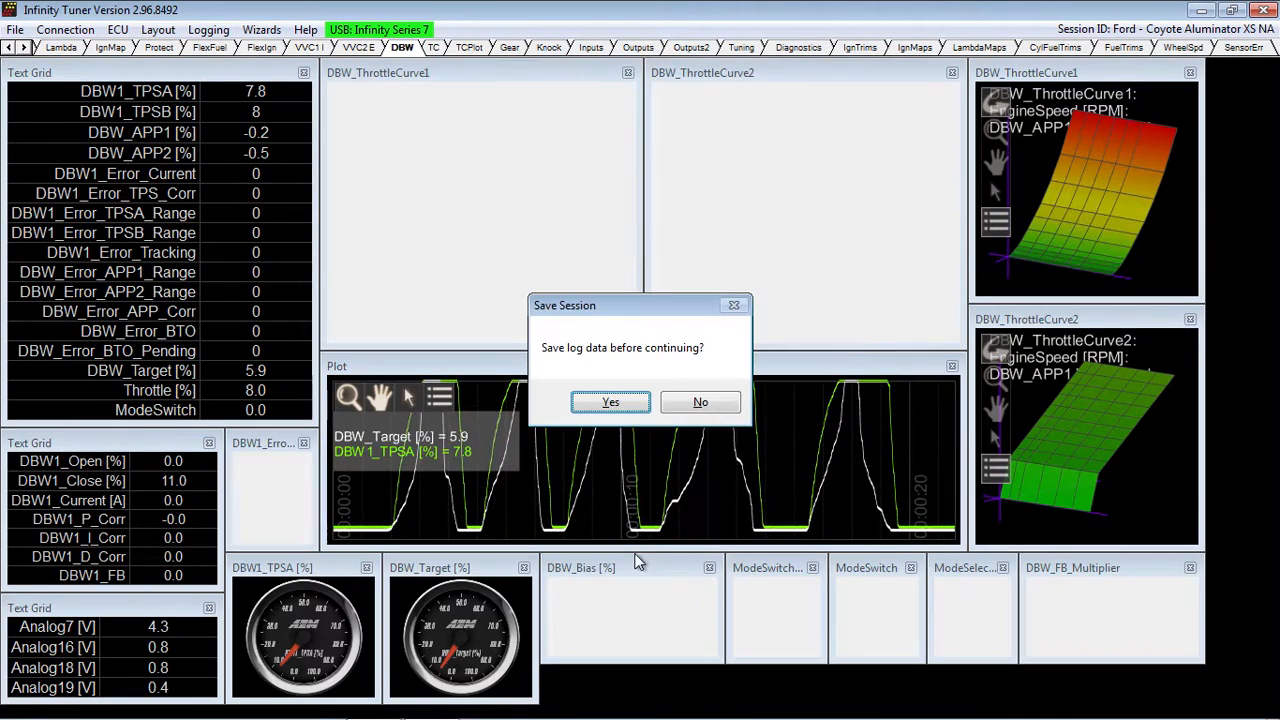
{"action": "left_click", "coordinate": [703, 403]}
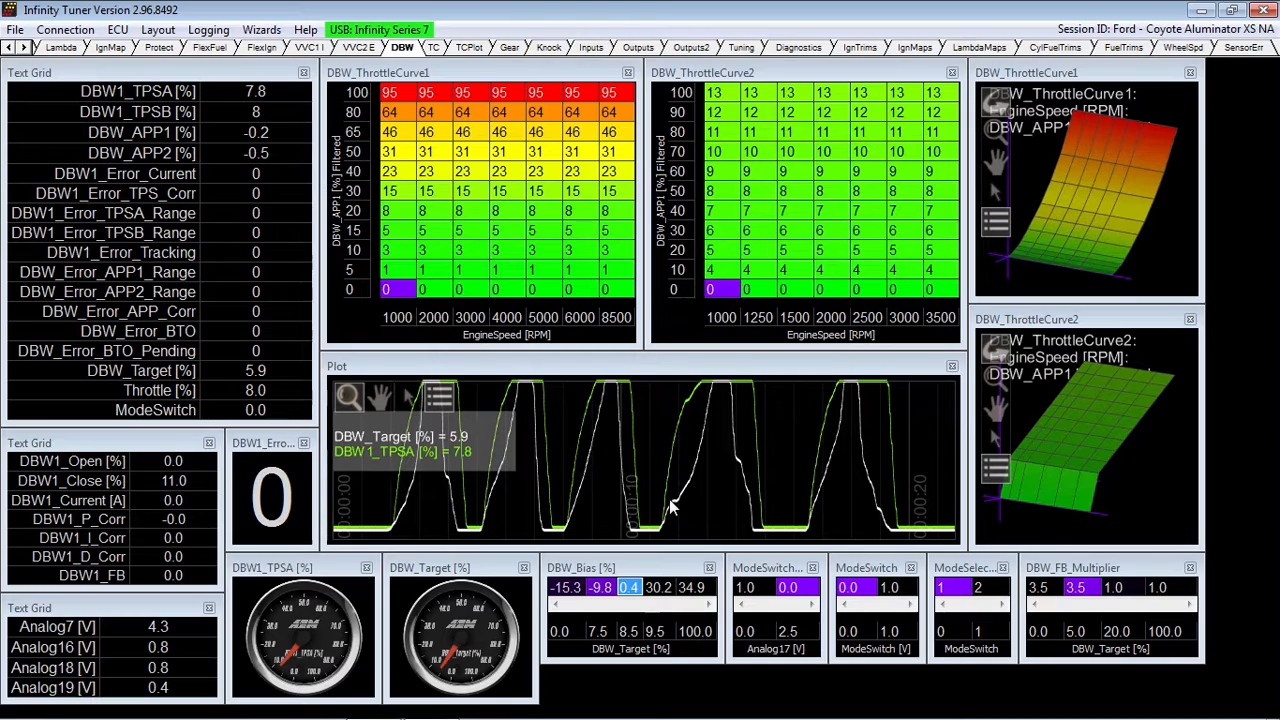
Set the DBW_Bias values to 5.1 at the 9.5 target breakpoint and 9.8 at the 100 breakpoint.
{"action": "left_click", "coordinate": [659, 588]}
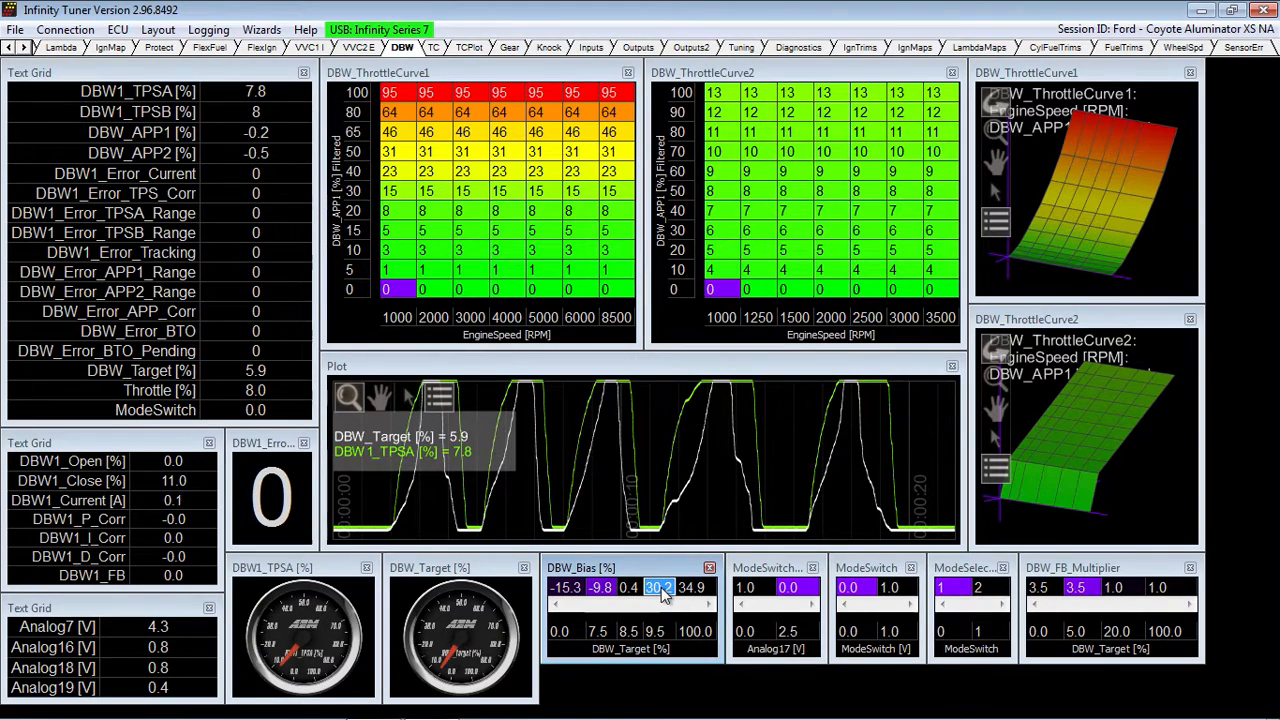
{"action": "left_click", "coordinate": [657, 584]}
{"action": "left_click", "coordinate": [691, 588]}
{"action": "left_click", "coordinate": [658, 588]}
{"action": "type", "text": "5.1"}
{"action": "key", "text": "Return"}
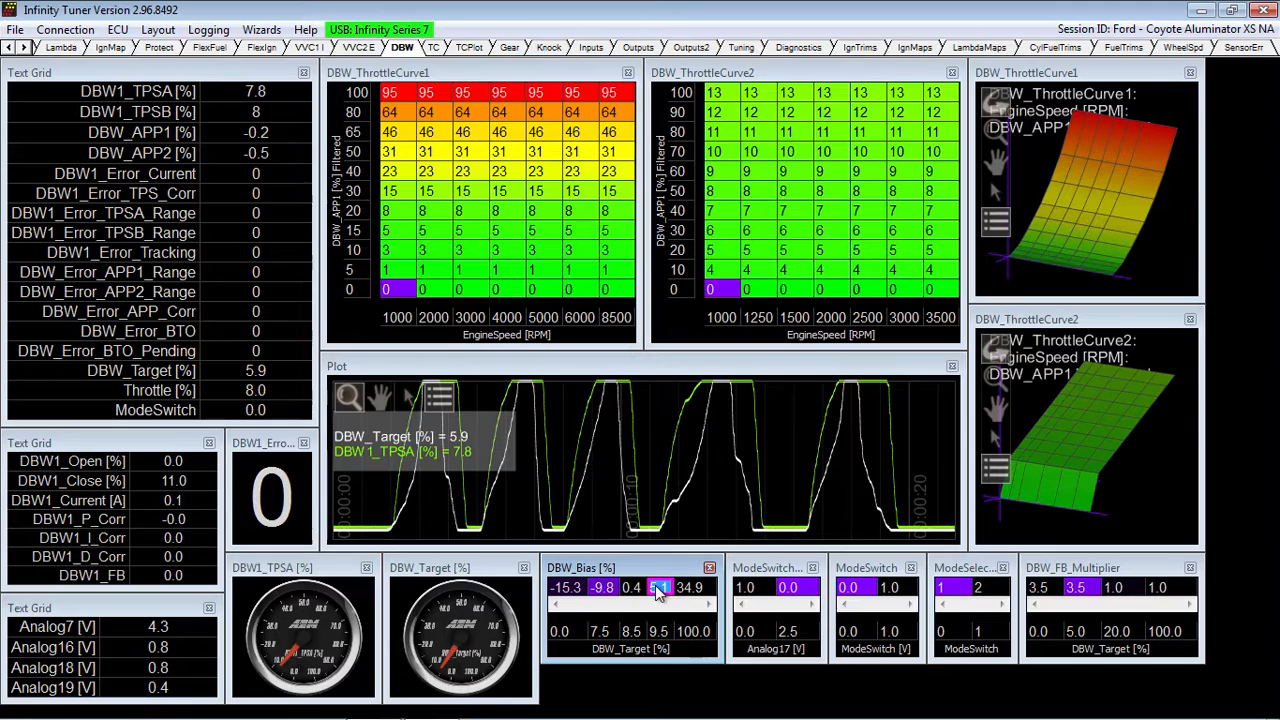
{"action": "left_click", "coordinate": [688, 587]}
{"action": "type", "text": "9.8"}
{"action": "key", "text": "Return"}
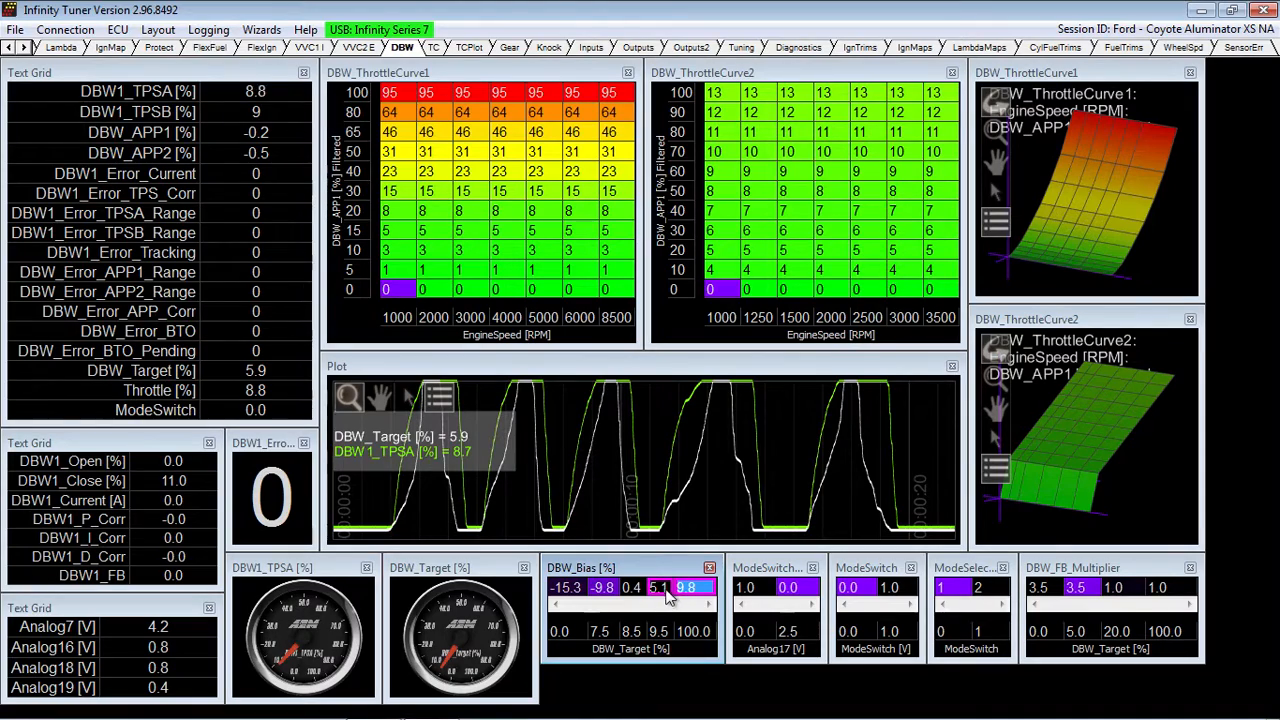
Raise the DBW_Bias values to 10 at the 9.5 target breakpoint and 15 at the 100 breakpoint.
{"action": "left_click", "coordinate": [662, 590]}
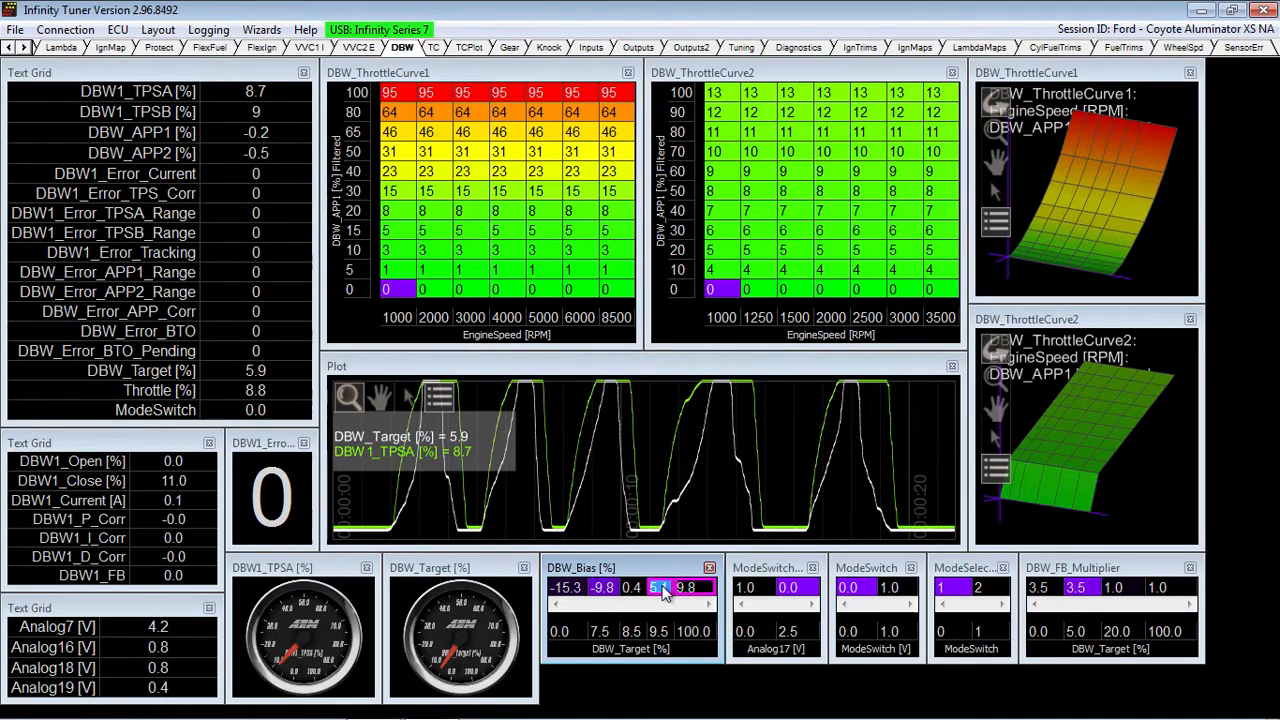
{"action": "type", "text": "10"}
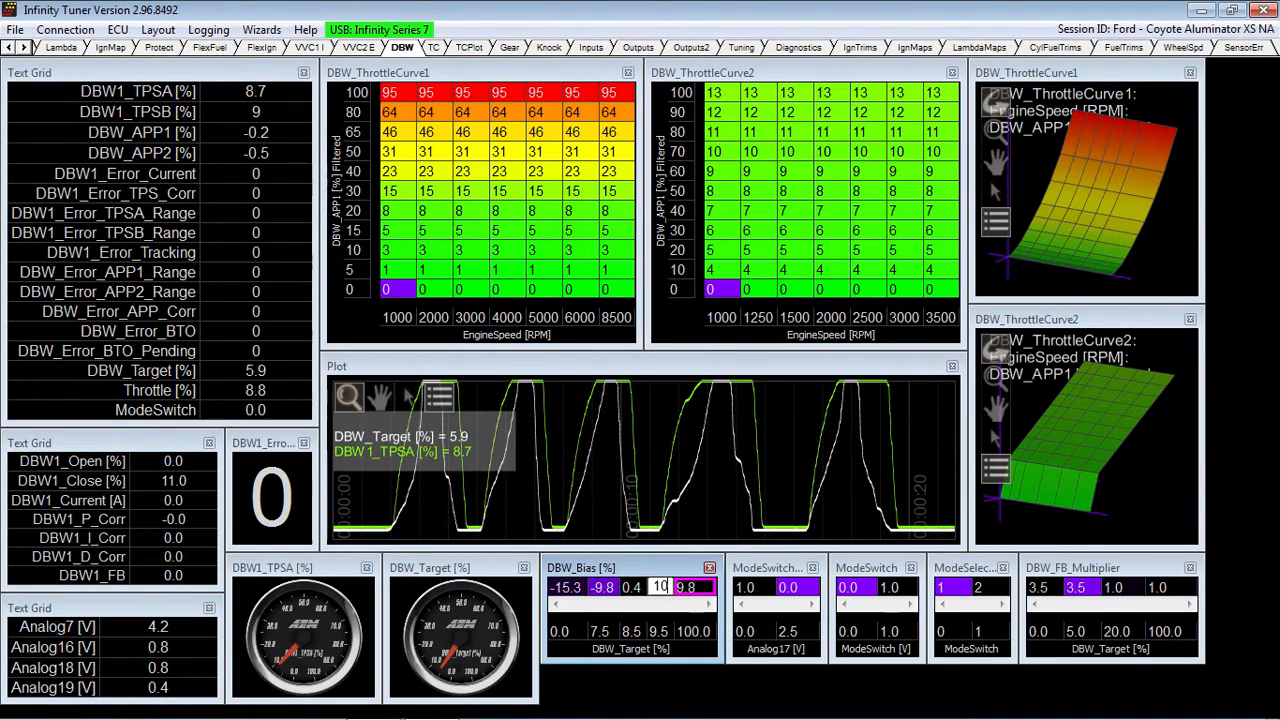
{"action": "key", "text": "Return"}
{"action": "left_click", "coordinate": [706, 590]}
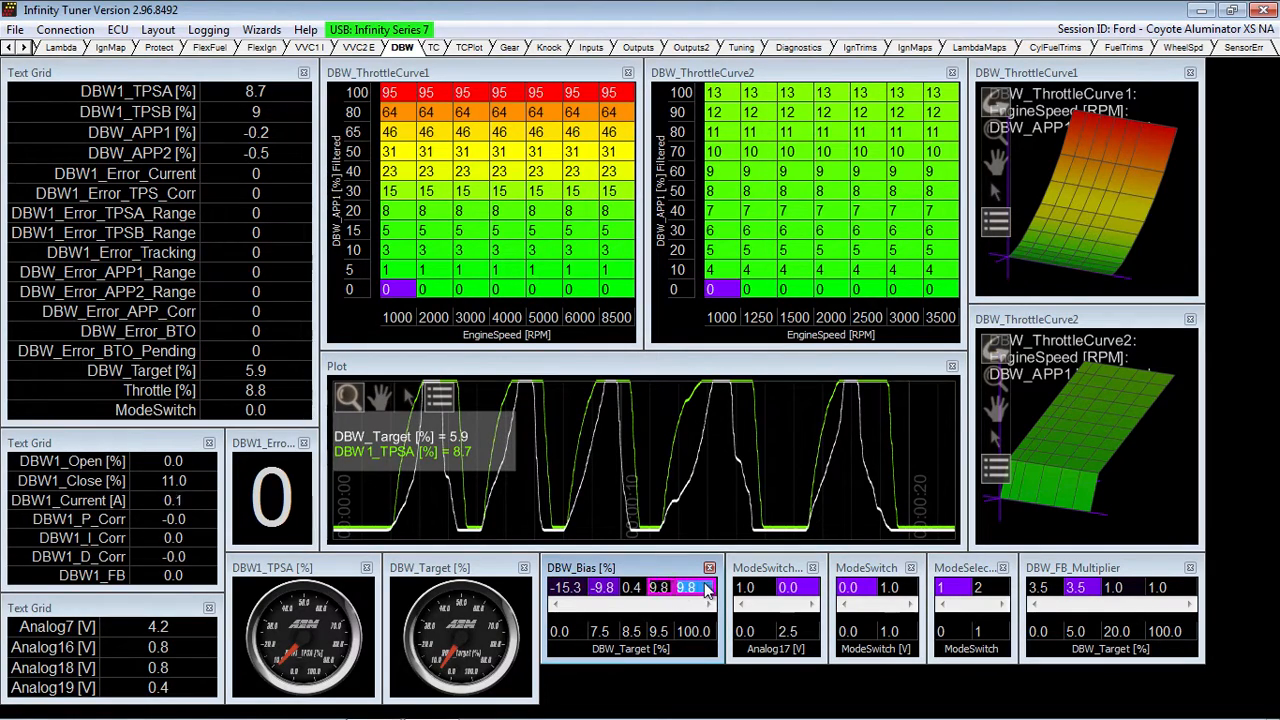
{"action": "type", "text": "15"}
{"action": "key", "text": "Return"}
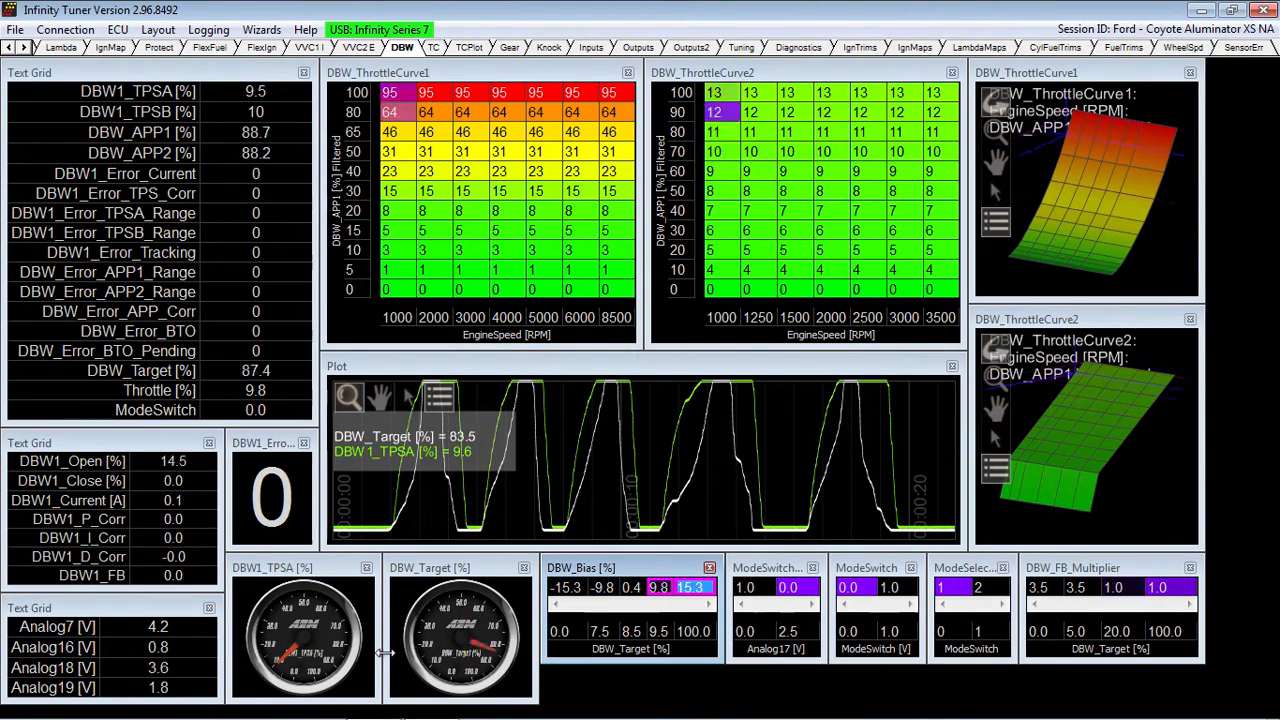
Raise the DBW_Bias values to 15 at the 9.5 target breakpoint and 20 at the 100 breakpoint.
{"action": "left_click", "coordinate": [657, 588]}
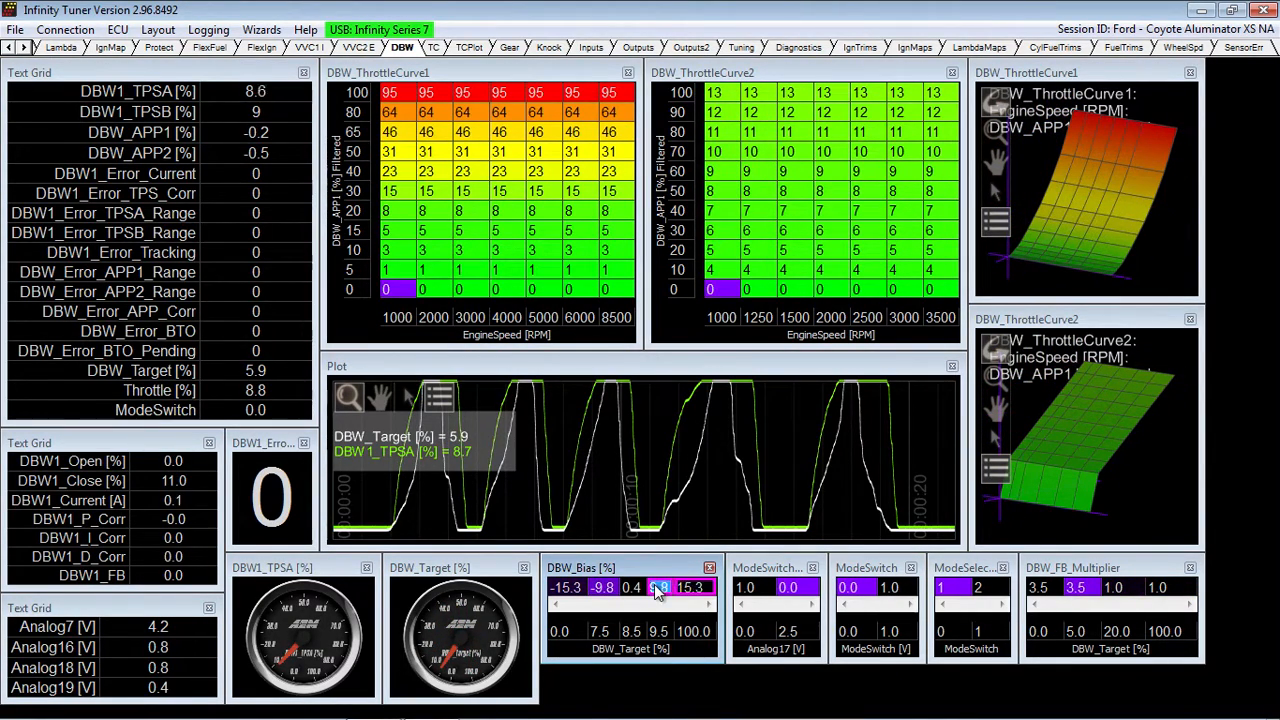
{"action": "type", "text": "15"}
{"action": "left_click", "coordinate": [711, 584]}
{"action": "type", "text": "20"}
{"action": "key", "text": "Return"}
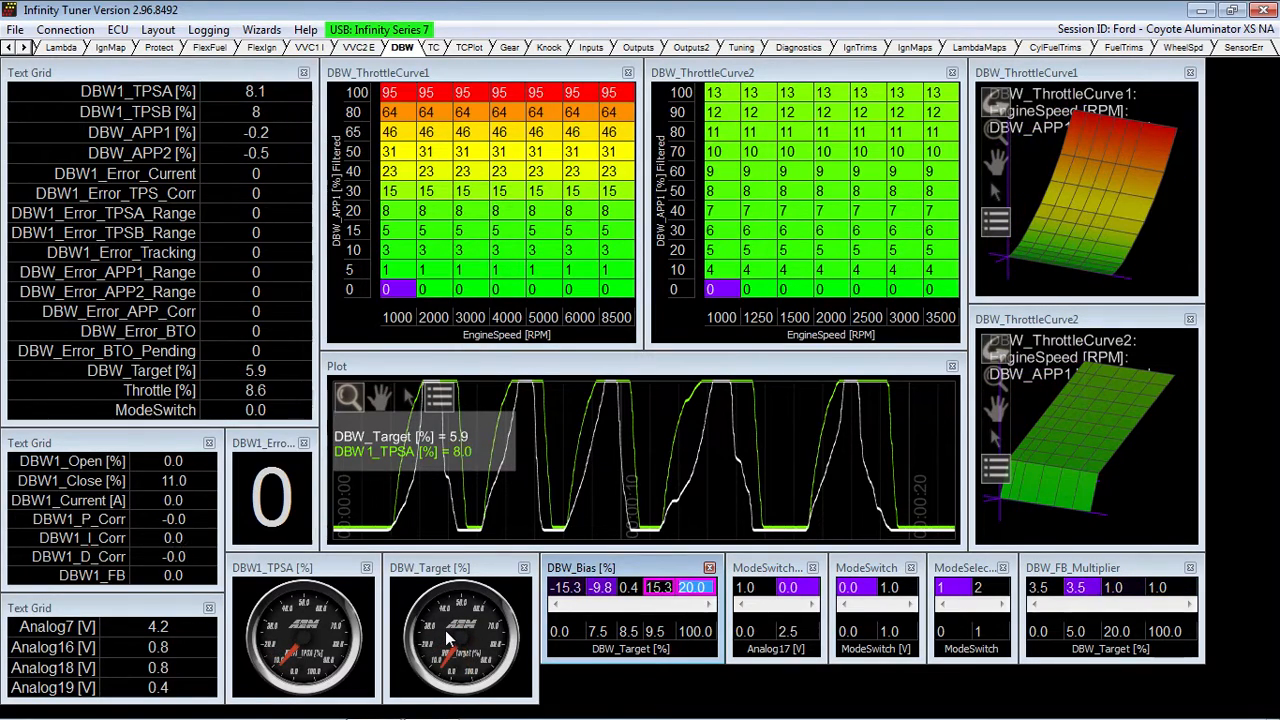
Raise the DBW_Bias values to 20 at the 9.5 target breakpoint and 25 at the 100 breakpoint.
{"action": "left_click", "coordinate": [663, 587]}
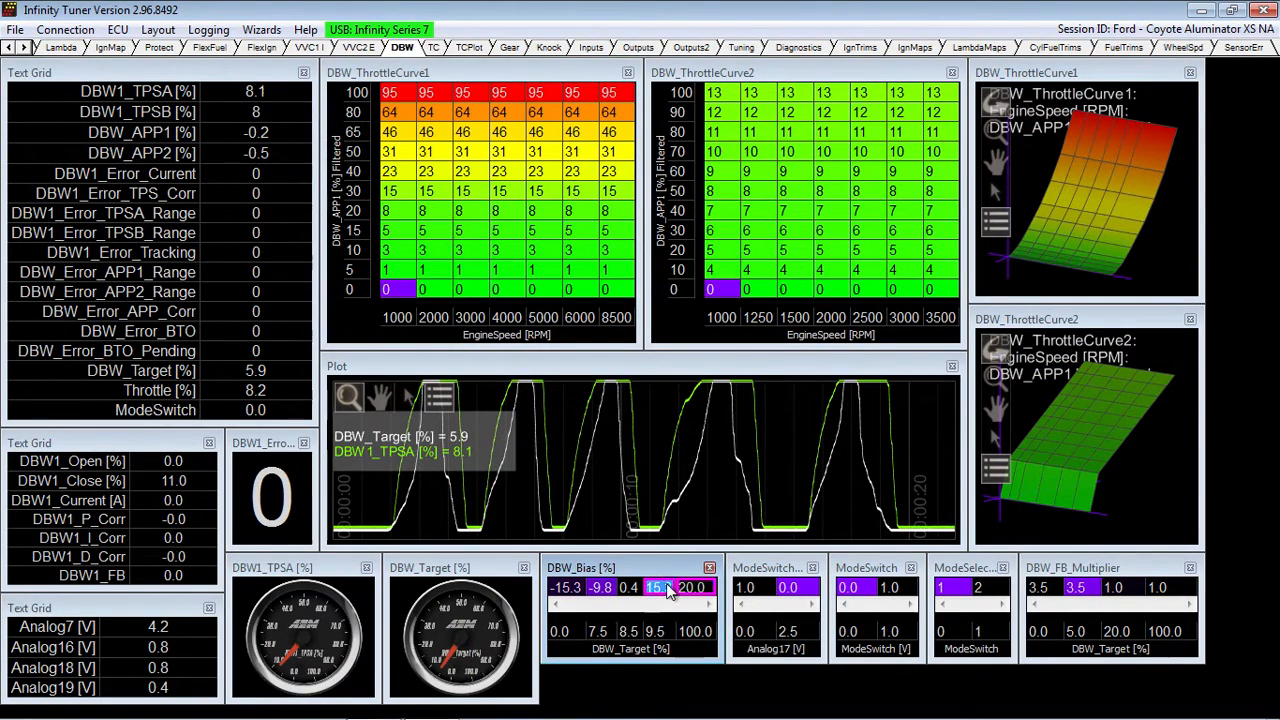
{"action": "type", "text": "20"}
{"action": "key", "text": "Return"}
{"action": "left_click", "coordinate": [688, 590]}
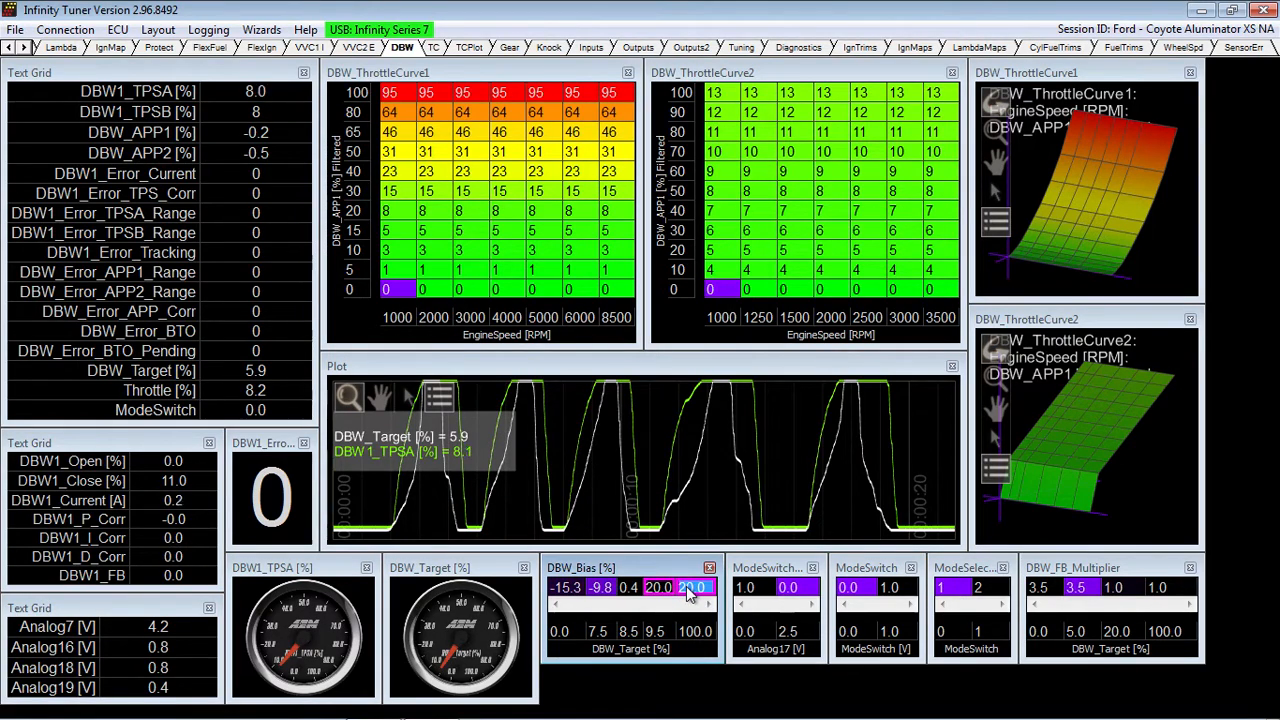
{"action": "type", "text": "25"}
{"action": "key", "text": "Return"}
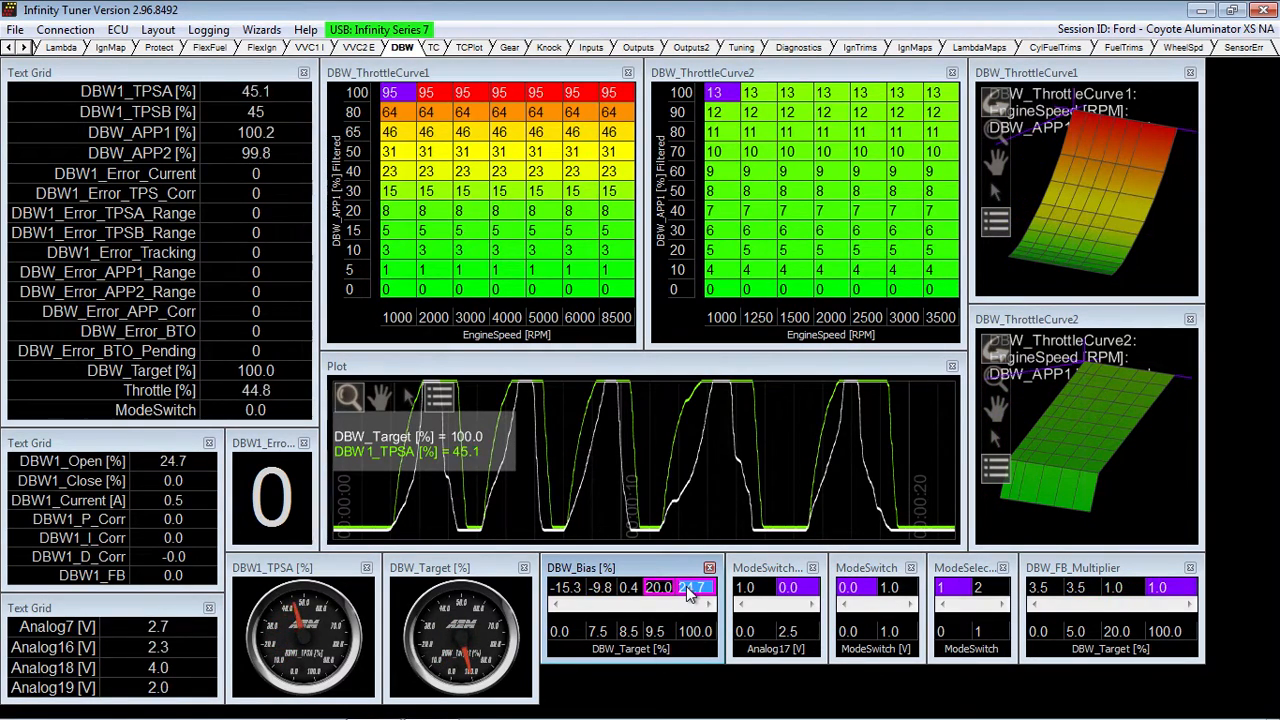
Raise the DBW_Bias values to 25 at the 9.5 target breakpoint and 30 at the 100 breakpoint.
{"action": "left_click", "coordinate": [651, 590]}
{"action": "type", "text": "25"}
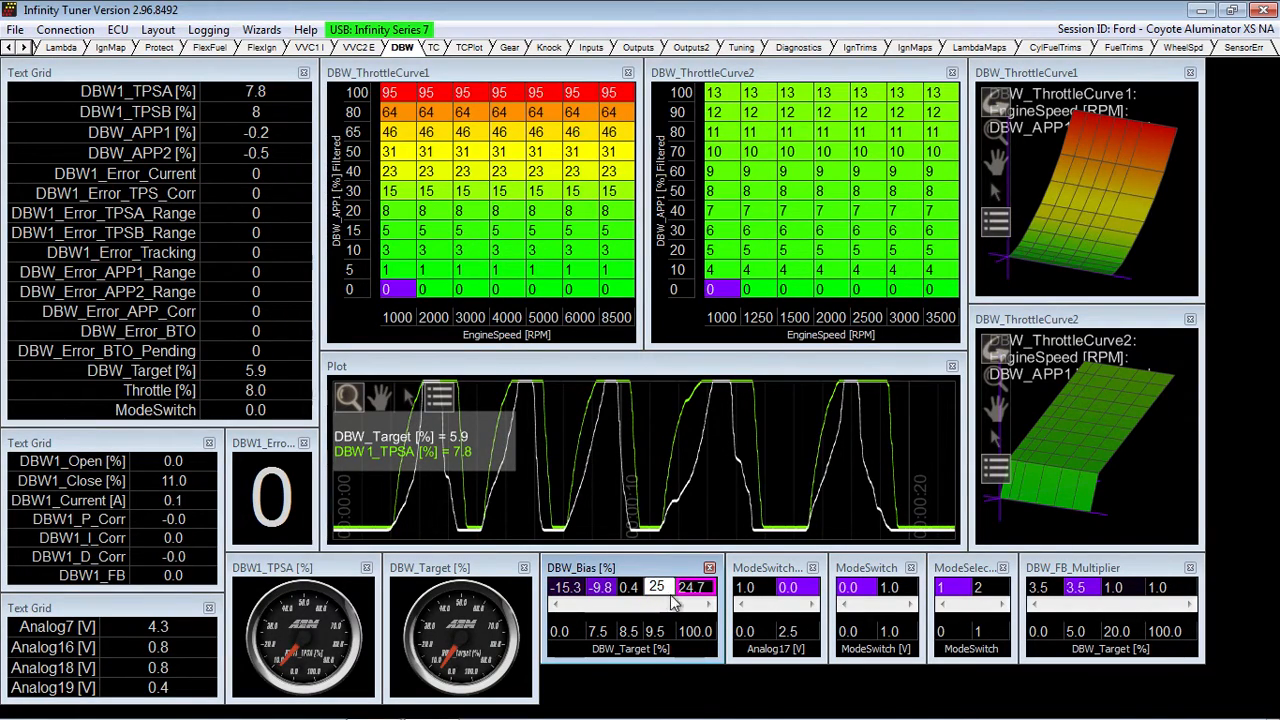
{"action": "left_click", "coordinate": [697, 592]}
{"action": "type", "text": "30"}
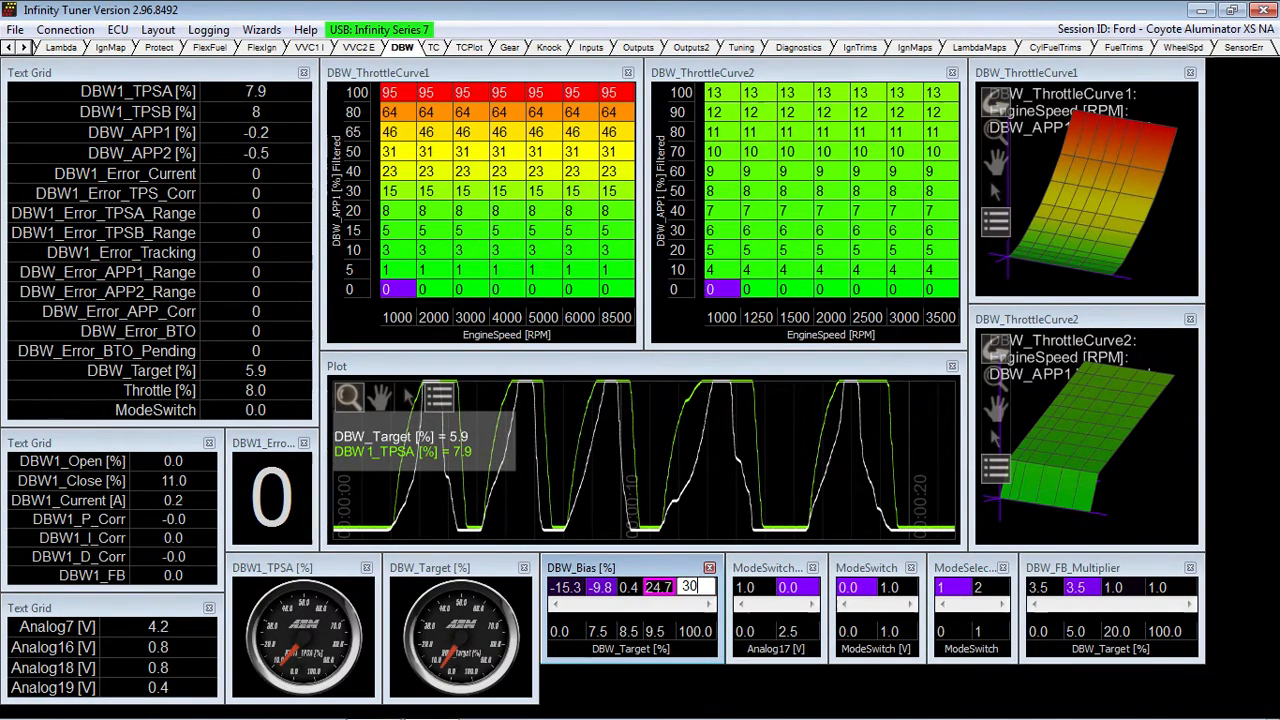
{"action": "key", "text": "Return"}
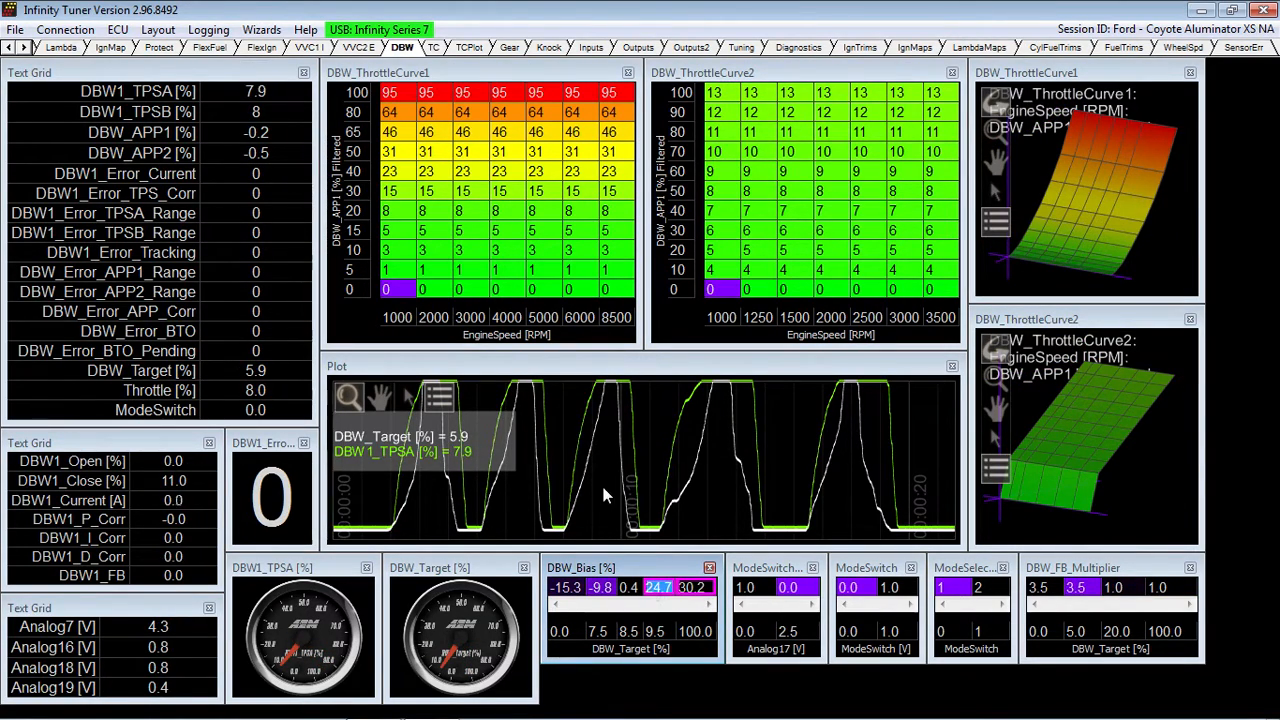
Raise the DBW_Bias values to 30 at the 9.5 target breakpoint and 35 at the 100 breakpoint.
{"action": "type", "text": "30"}
{"action": "left_click", "coordinate": [697, 590]}
{"action": "type", "text": "35"}
{"action": "key", "text": "Return"}
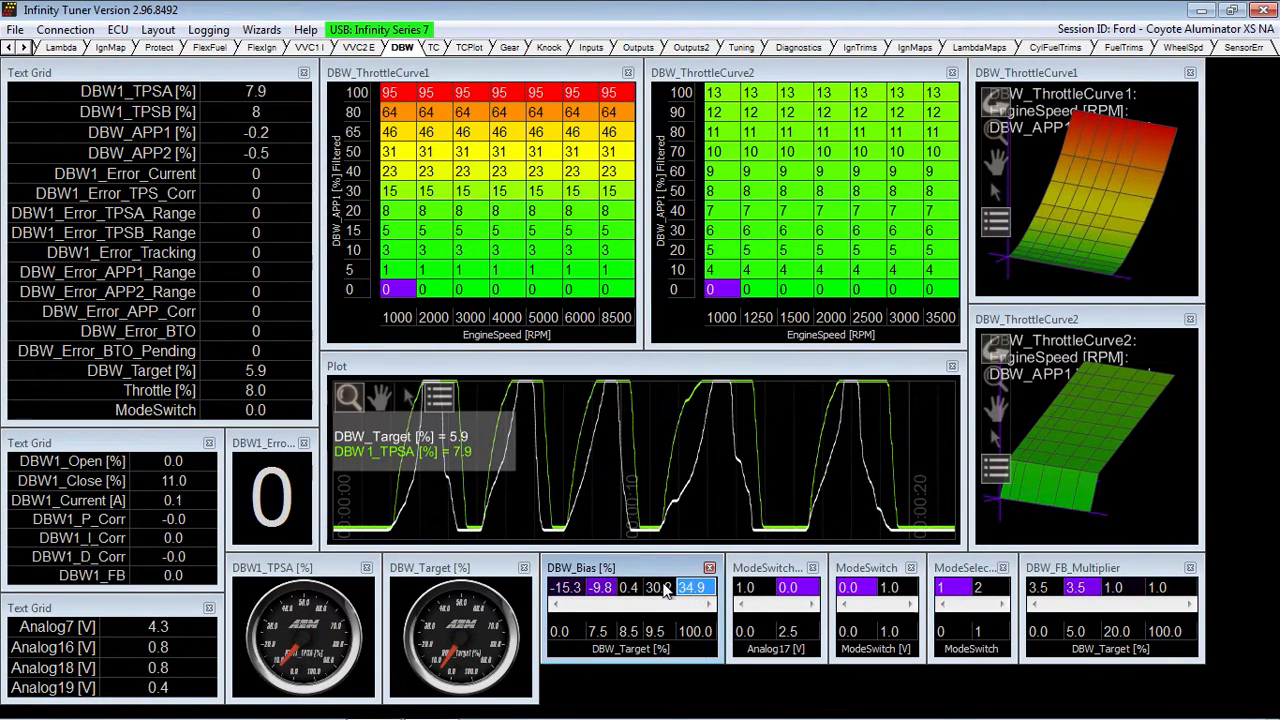
Raise the DBW_Bias values to 35 at the 9.5 target breakpoint and 40 at the 100 breakpoint.
{"action": "left_click", "coordinate": [662, 588]}
{"action": "type", "text": "3.5"}
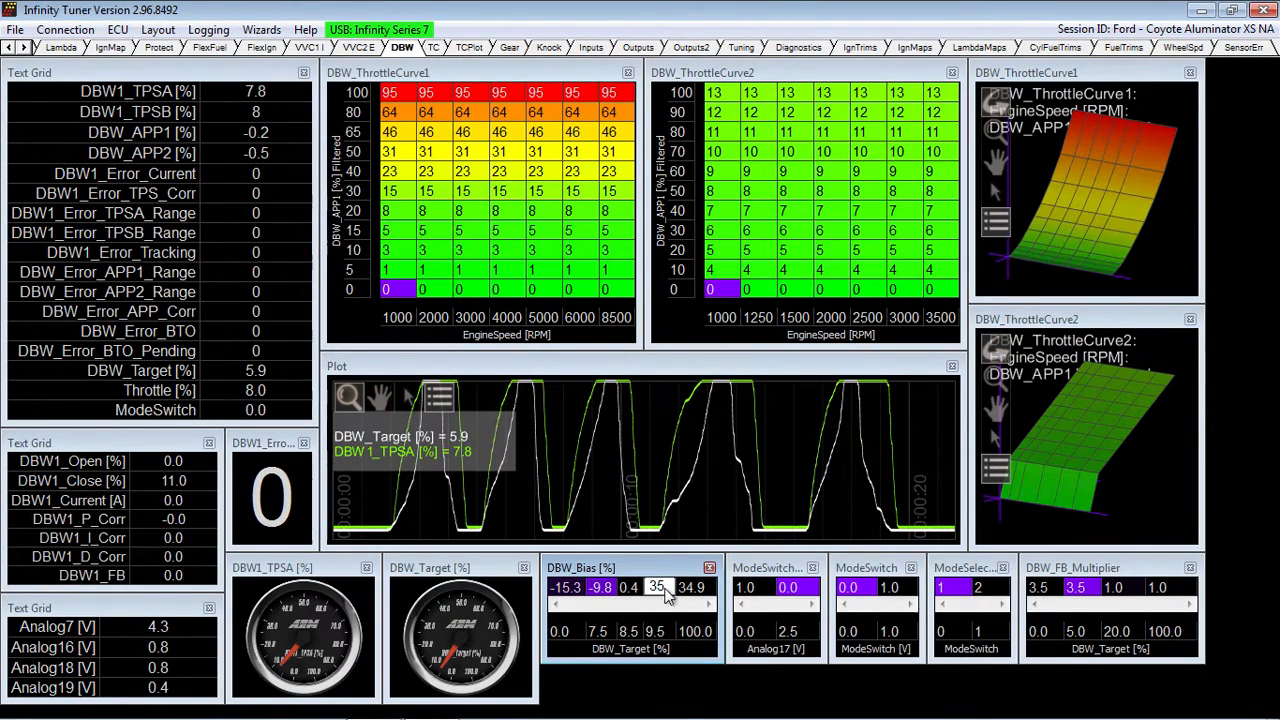
{"action": "left_click", "coordinate": [695, 588]}
{"action": "type", "text": "40"}
{"action": "key", "text": "Return"}
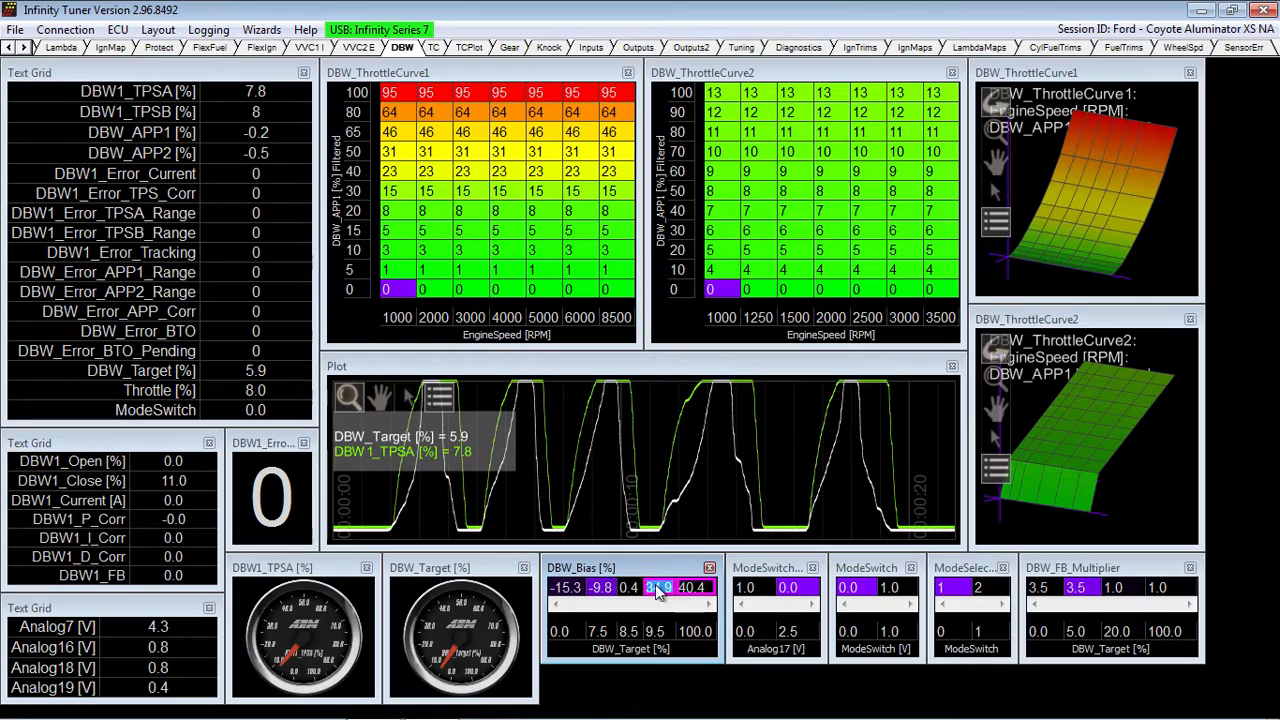
Lower the DBW_Bias values to 30 at the 9.5 target breakpoint and 35 at the 100 breakpoint.
{"action": "type", "text": "30"}
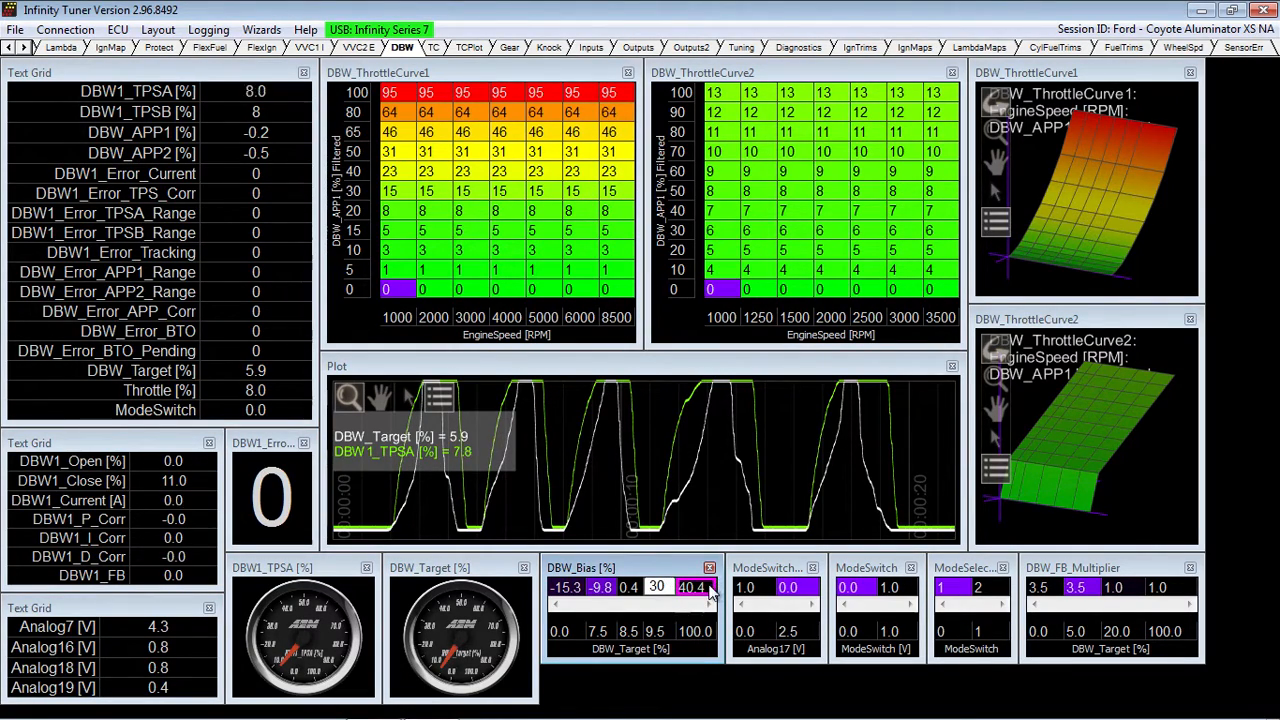
{"action": "left_click", "coordinate": [709, 587]}
{"action": "type", "text": "35"}
{"action": "key", "text": "Return"}
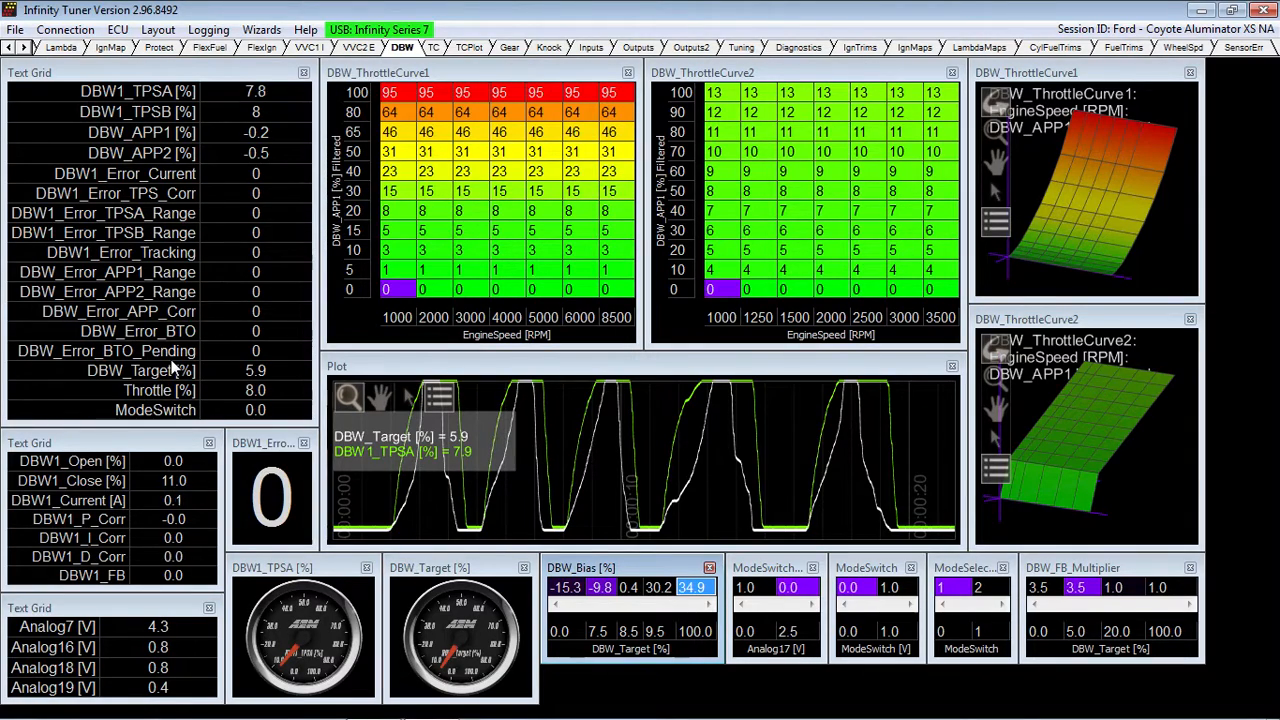
Set the DBW_Bias values to -15 at the 7.5 target breakpoint and -20 at the 0 breakpoint.
{"action": "left_click", "coordinate": [597, 589]}
{"action": "double_click", "coordinate": [600, 593]}
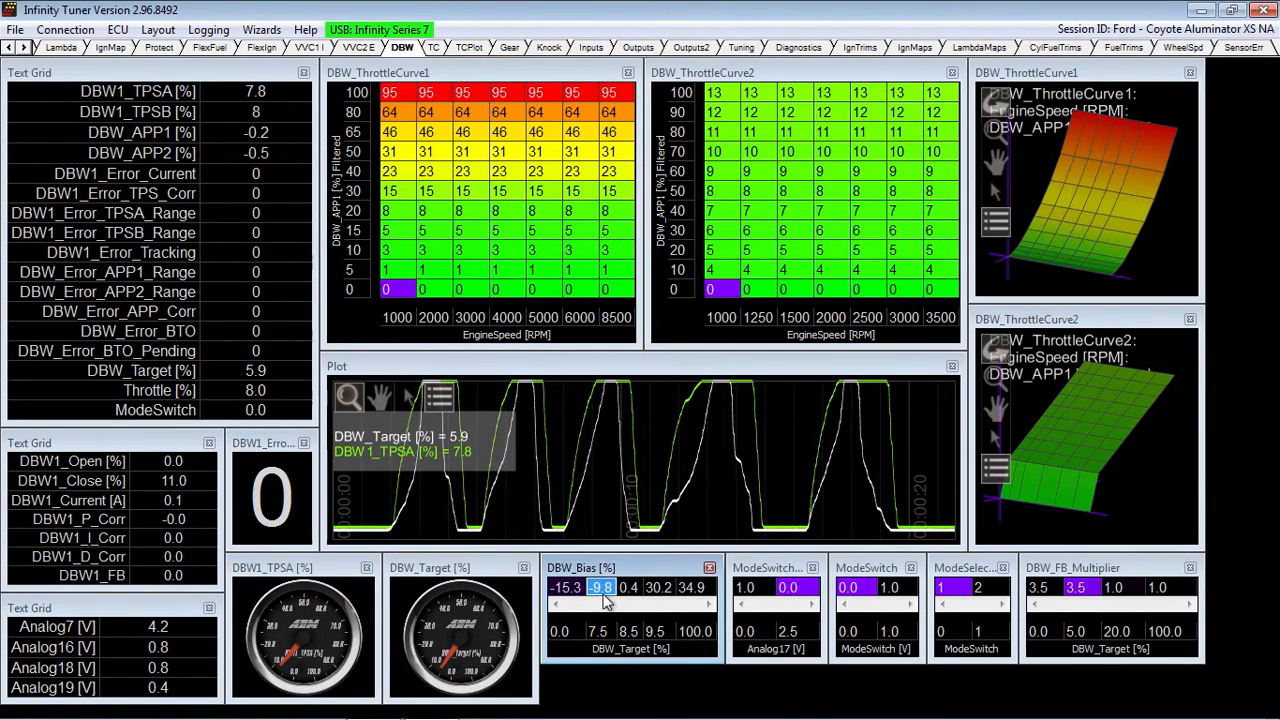
{"action": "double_click", "coordinate": [604, 590]}
{"action": "type", "text": "-"}
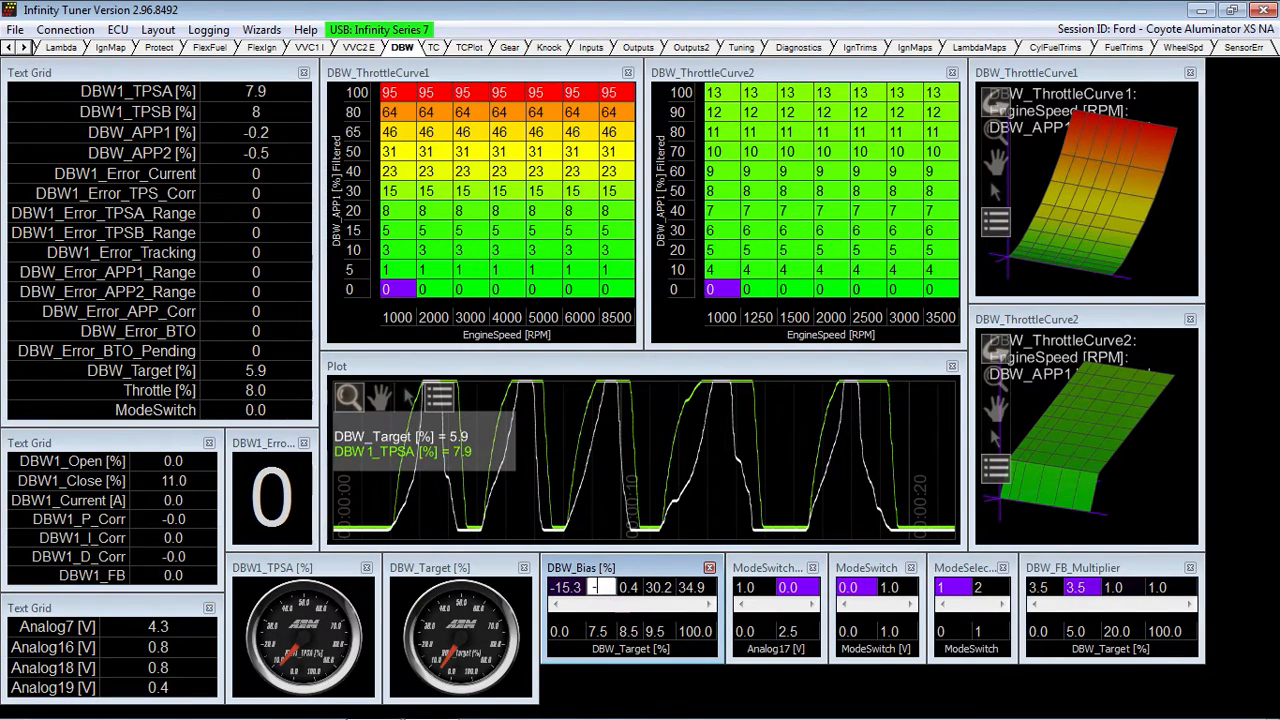
{"action": "type", "text": "15"}
{"action": "left_click", "coordinate": [562, 590]}
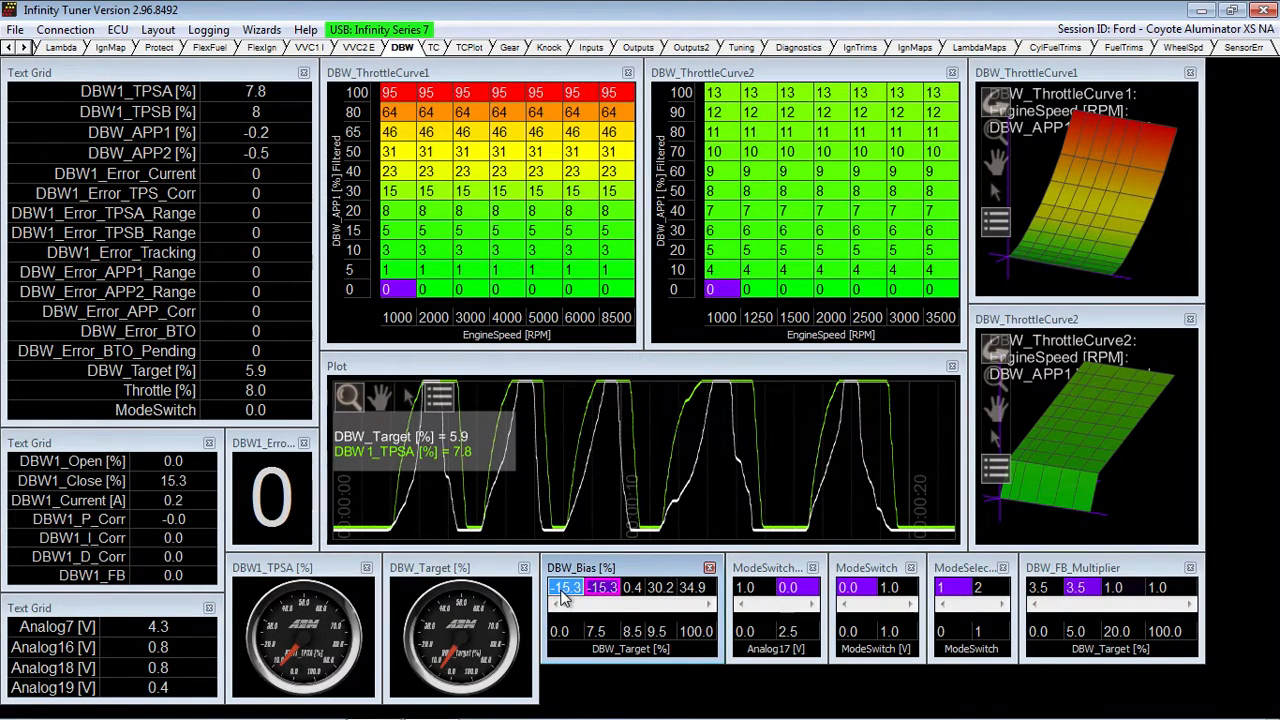
{"action": "type", "text": "-20"}
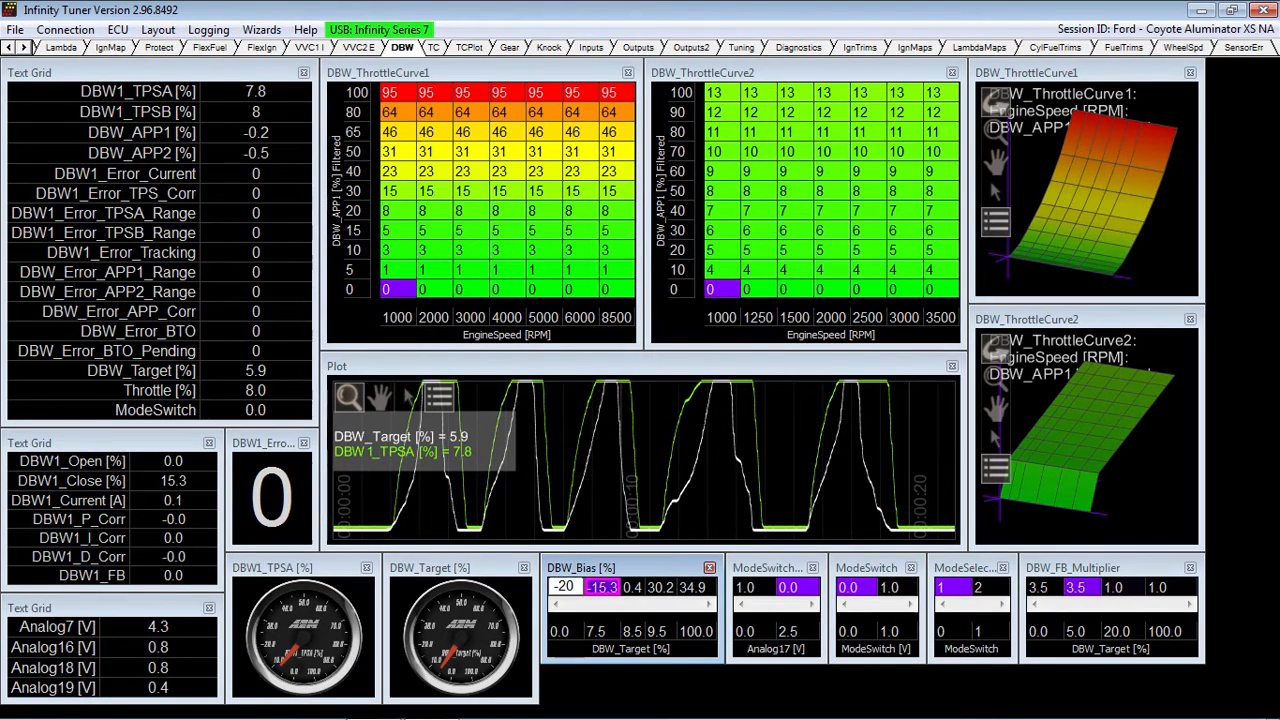
{"action": "key", "text": "Return"}
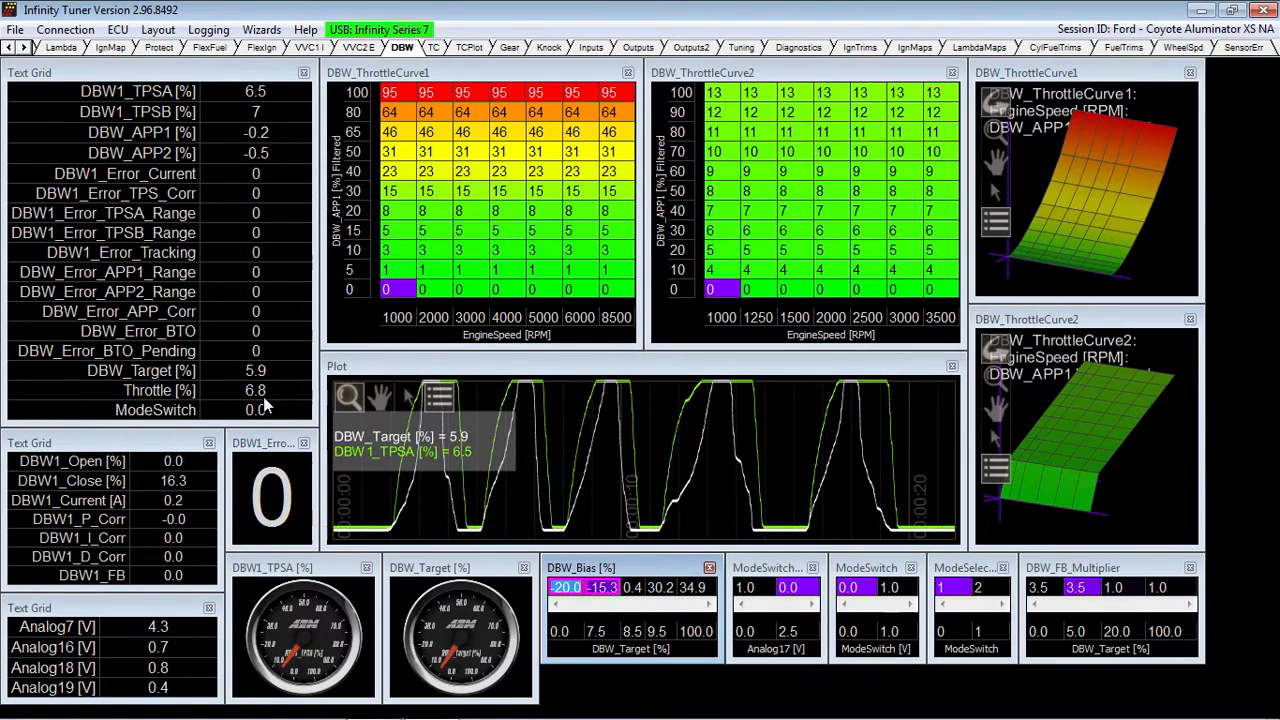
Set the DBW_Bias values to 20 at the 7.5 target breakpoint and 25 at the 0 breakpoint.
{"action": "left_click", "coordinate": [600, 590]}
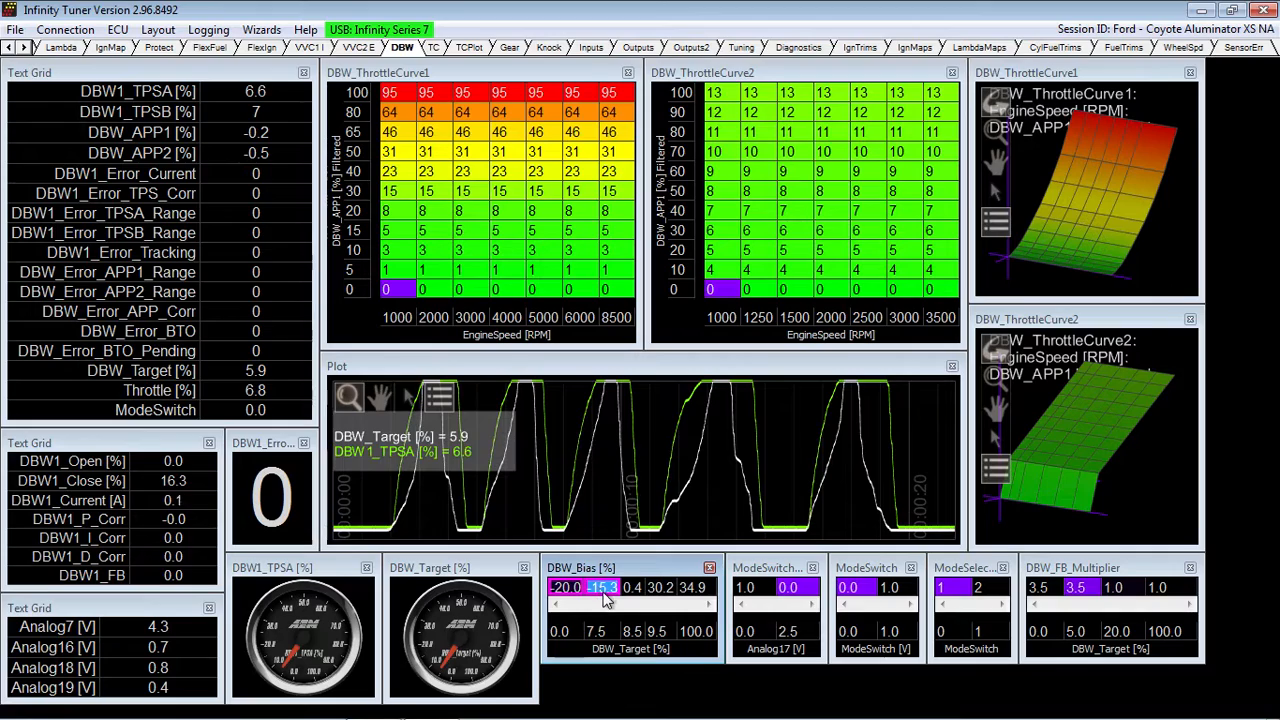
{"action": "type", "text": "20"}
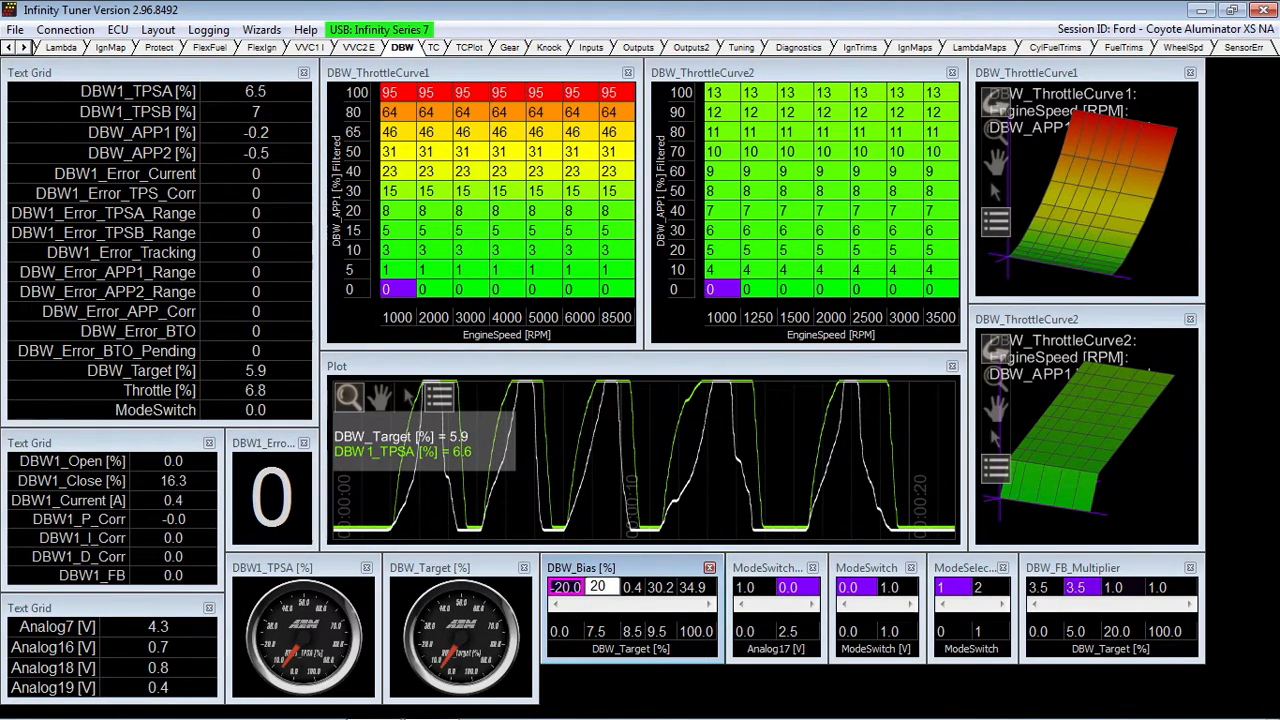
{"action": "key", "text": "Return"}
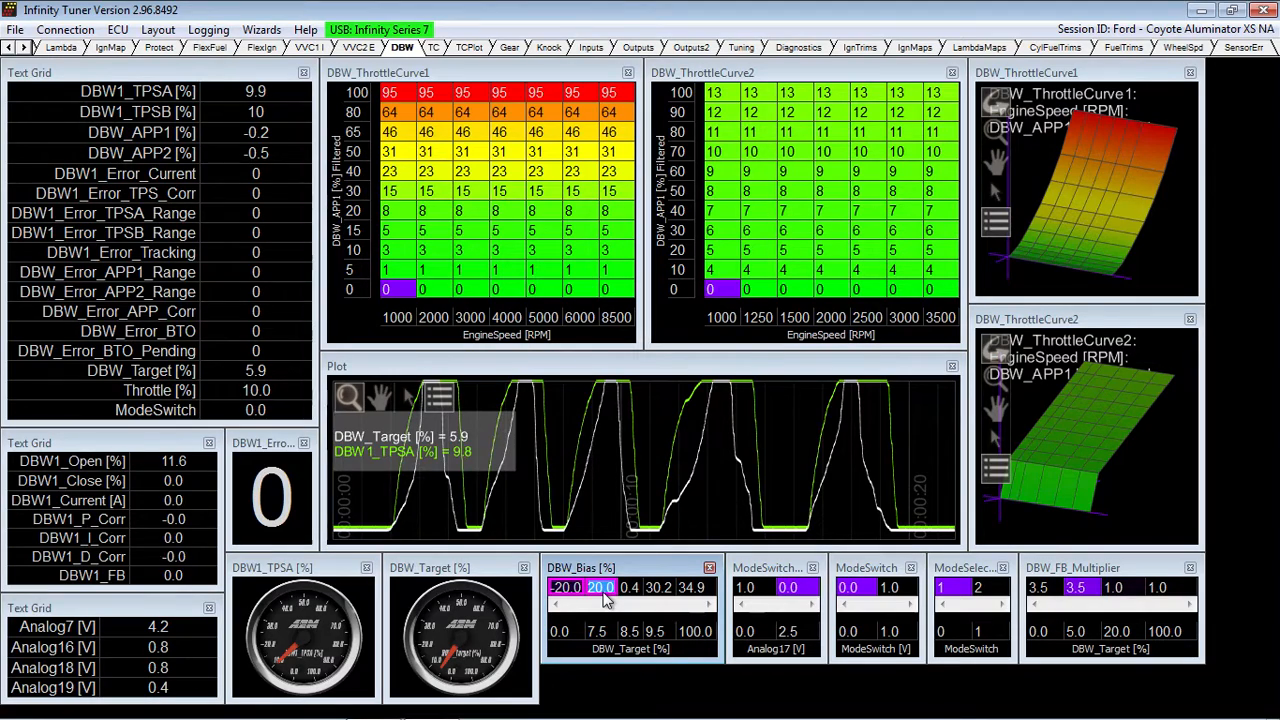
{"action": "left_click", "coordinate": [566, 588]}
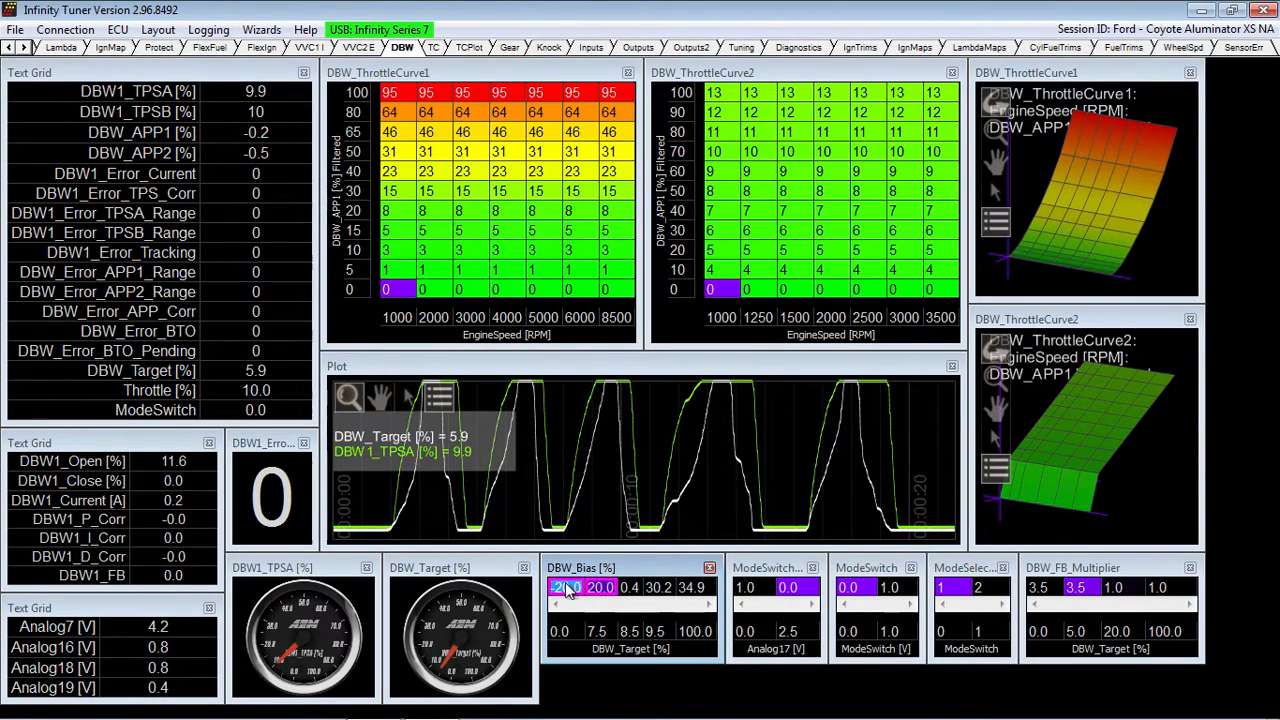
{"action": "type", "text": "24.7"}
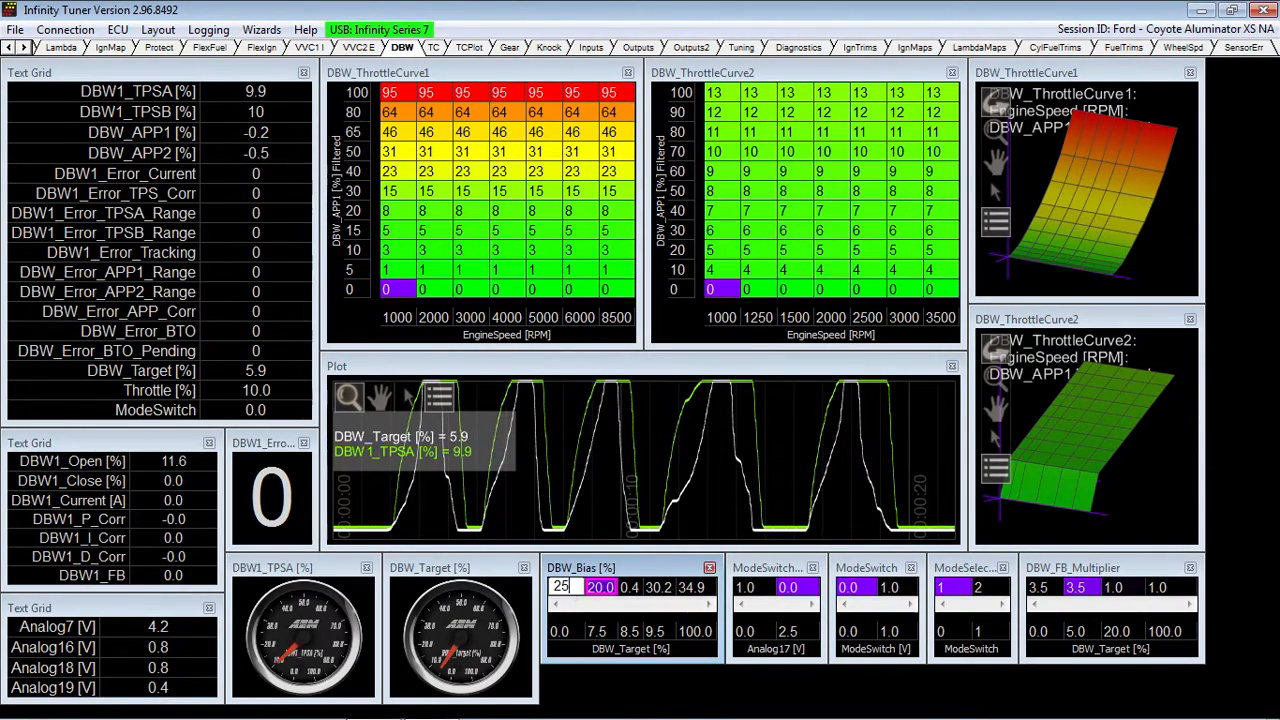
{"action": "key", "text": "Return"}
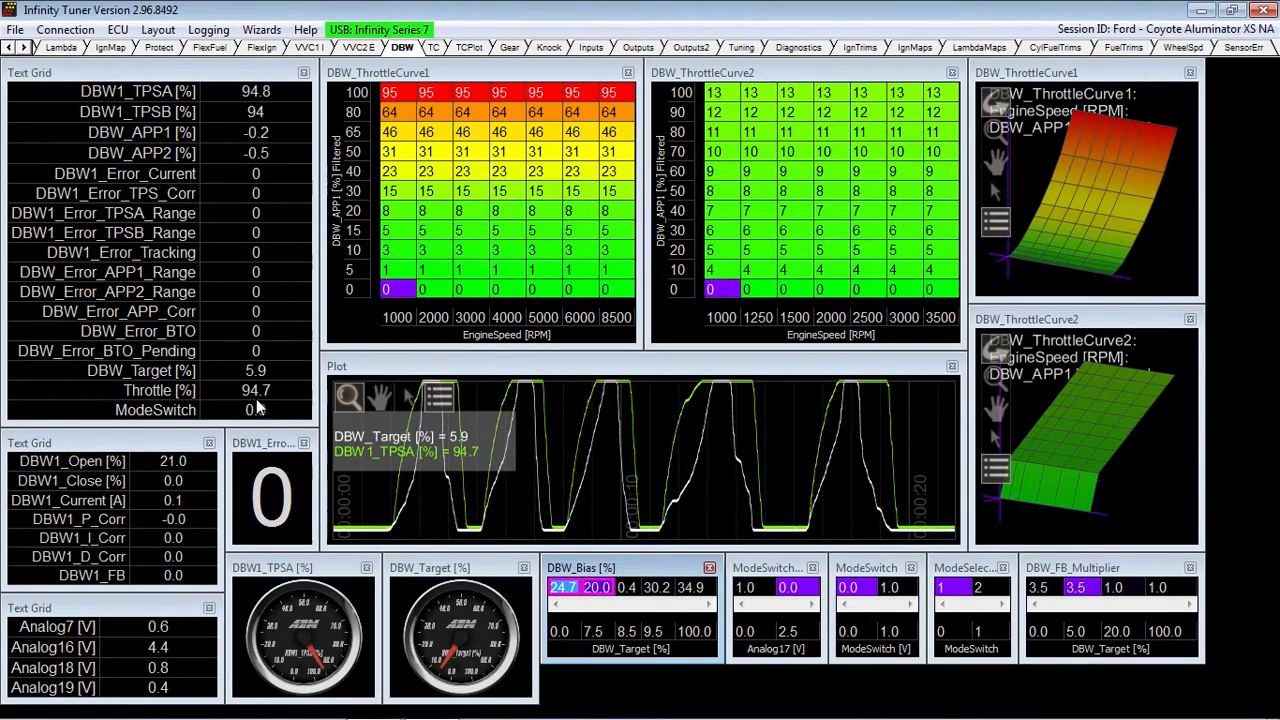
Set the DBW_Bias values to -20 at the 7.5 target breakpoint and -24.7 at the 0 breakpoint.
{"action": "left_click", "coordinate": [598, 588]}
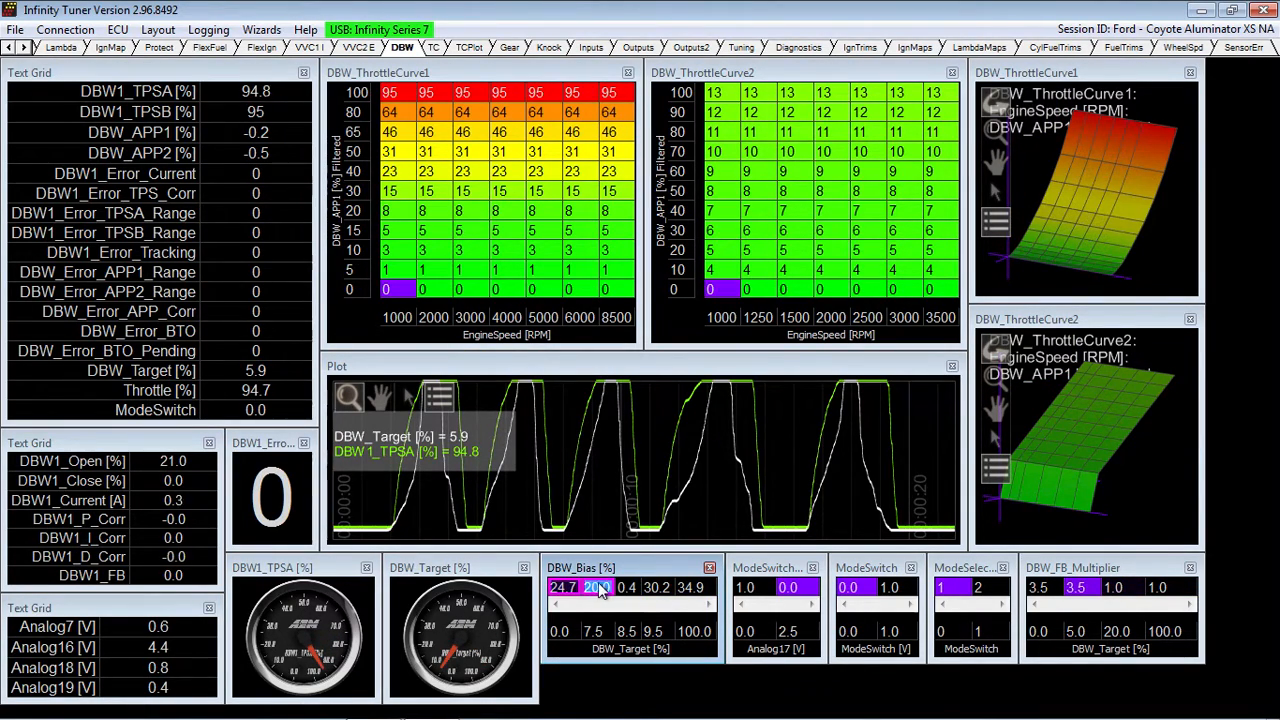
{"action": "type", "text": "20"}
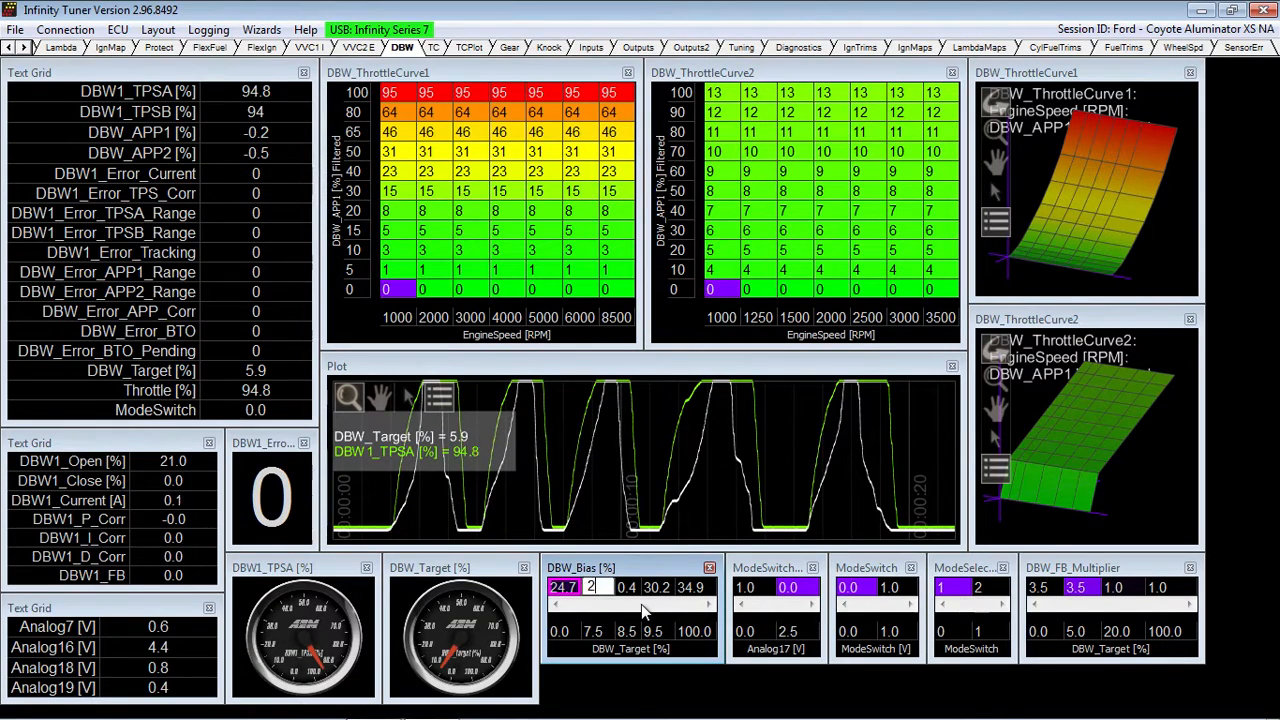
{"action": "key", "text": "BackSpace"}
{"action": "key", "text": "BackSpace"}
{"action": "type", "text": "-20"}
{"action": "key", "text": "Return"}
{"action": "left_click", "coordinate": [573, 583]}
{"action": "left_click", "coordinate": [574, 582]}
{"action": "type", "text": "-24"}
{"action": "key", "text": "Return"}
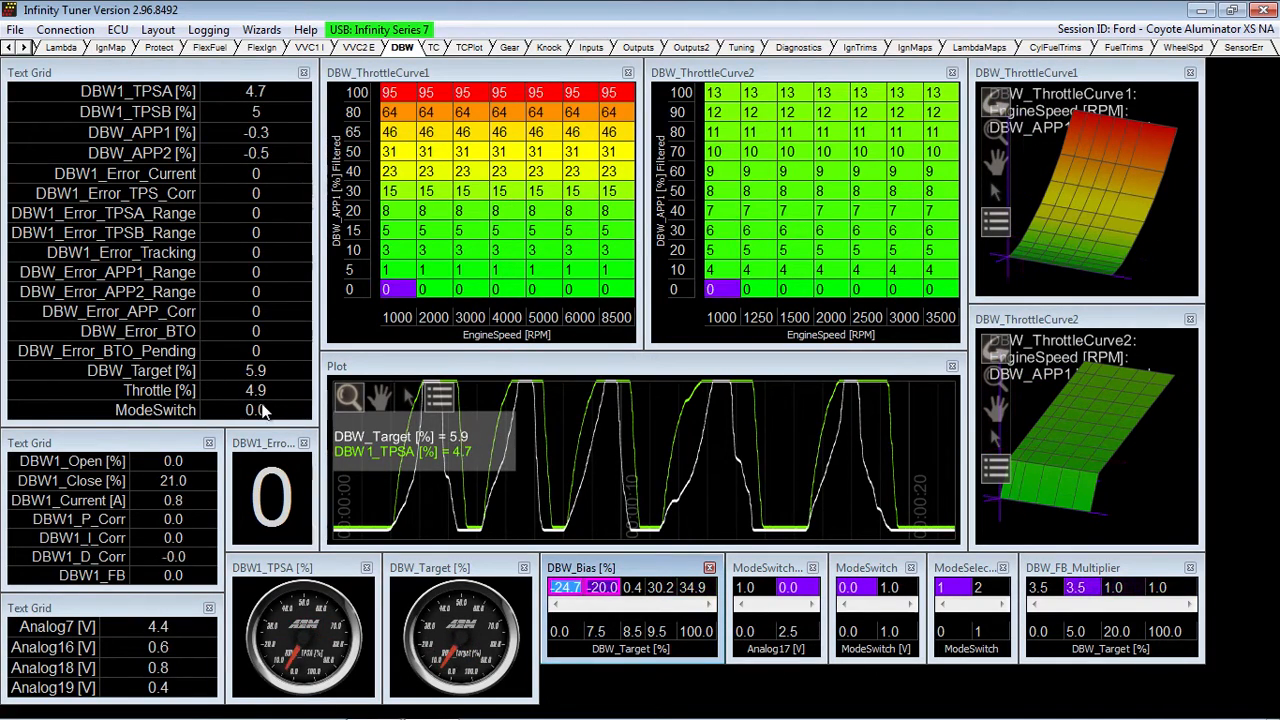
Set the DBW_Bias values to -18 at the 7.5 target breakpoint and -23.1 at the 0 breakpoint.
{"action": "left_click", "coordinate": [610, 590]}
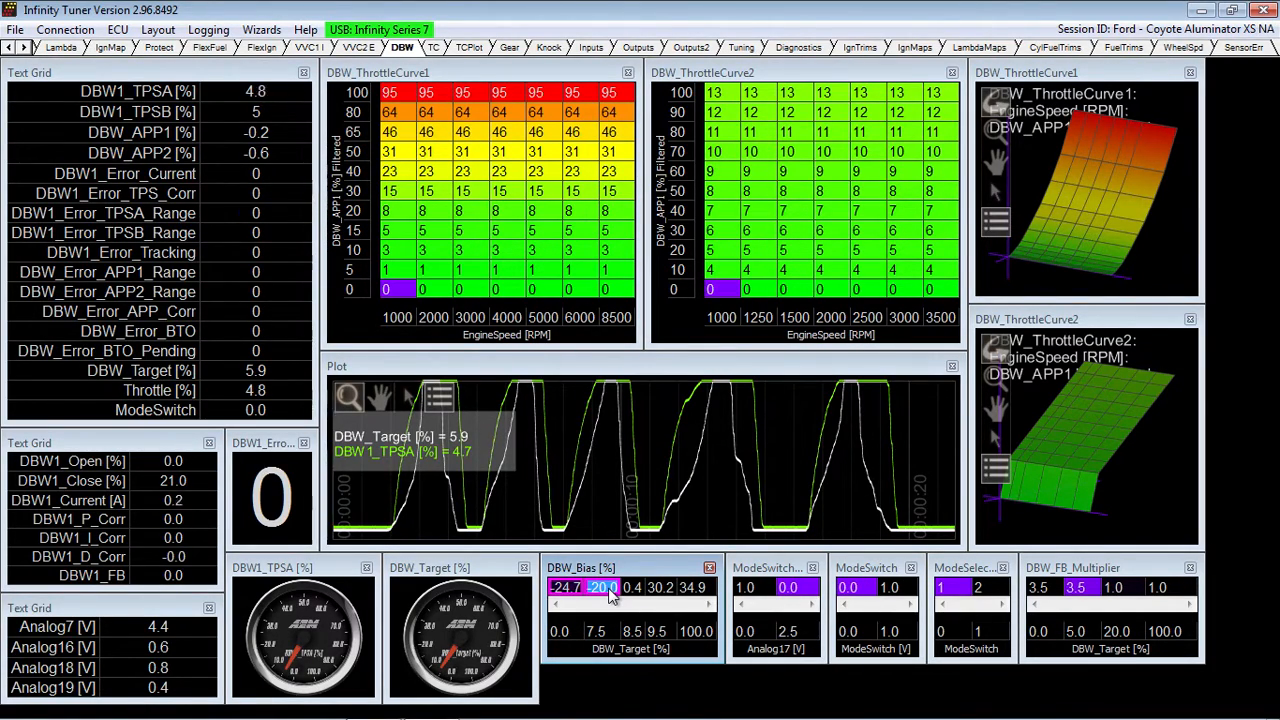
{"action": "type", "text": "-18"}
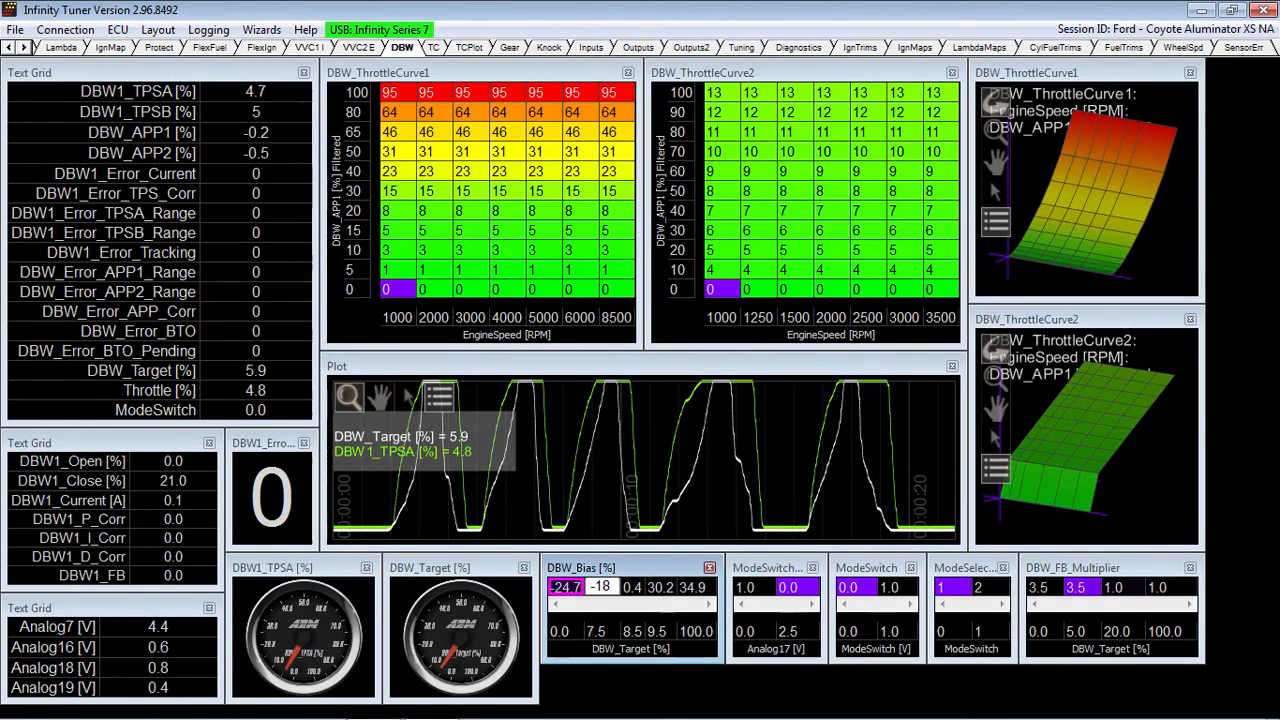
{"action": "key", "text": "Return"}
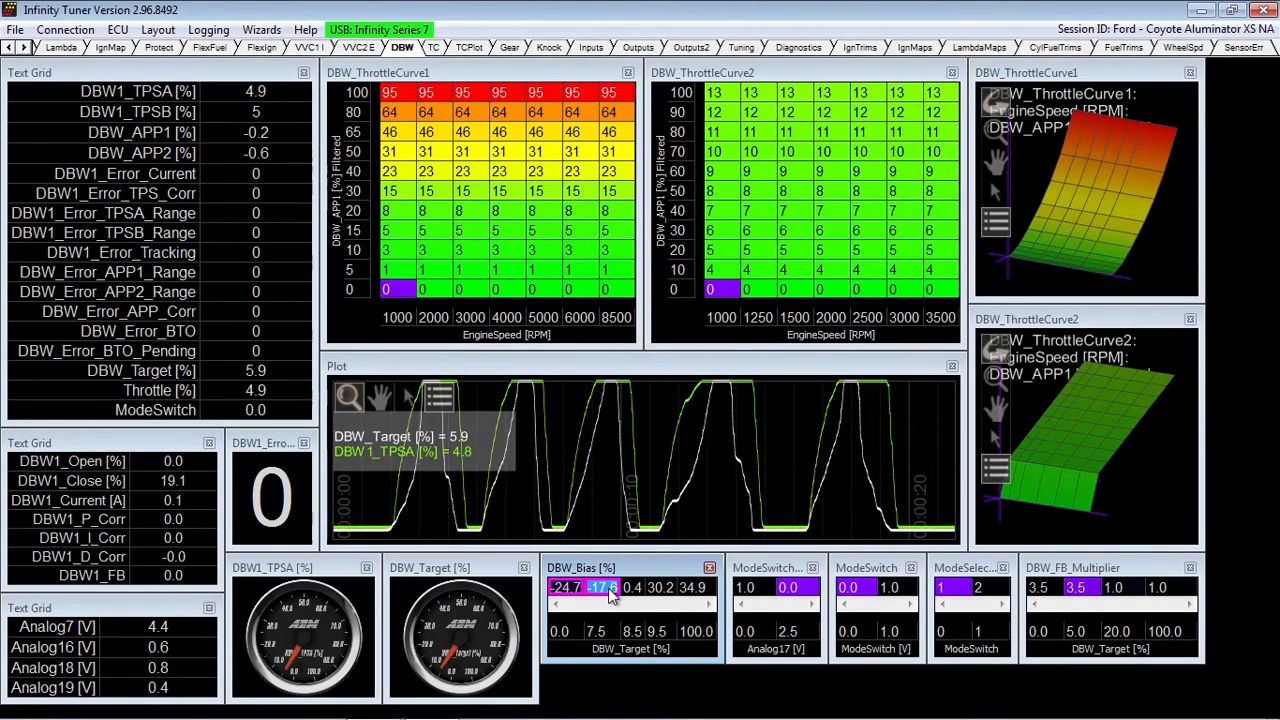
{"action": "left_click", "coordinate": [570, 589]}
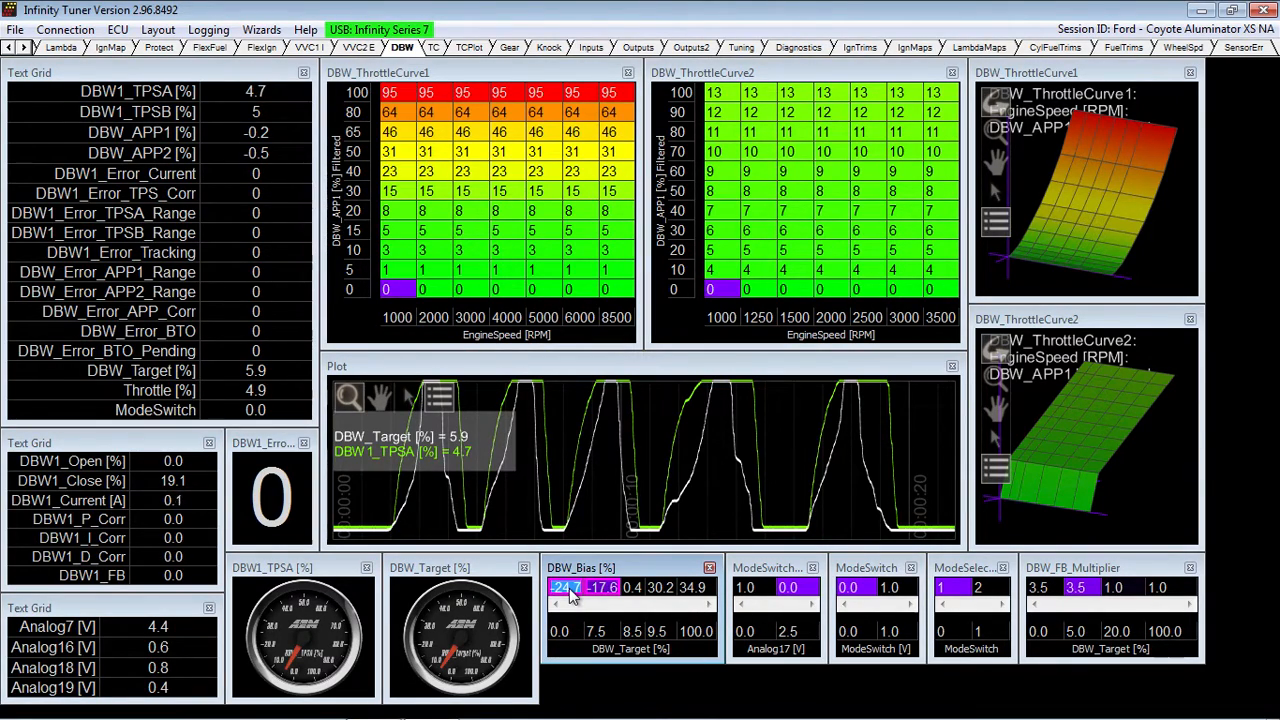
{"action": "double_click", "coordinate": [570, 589]}
{"action": "type", "text": "-23.1"}
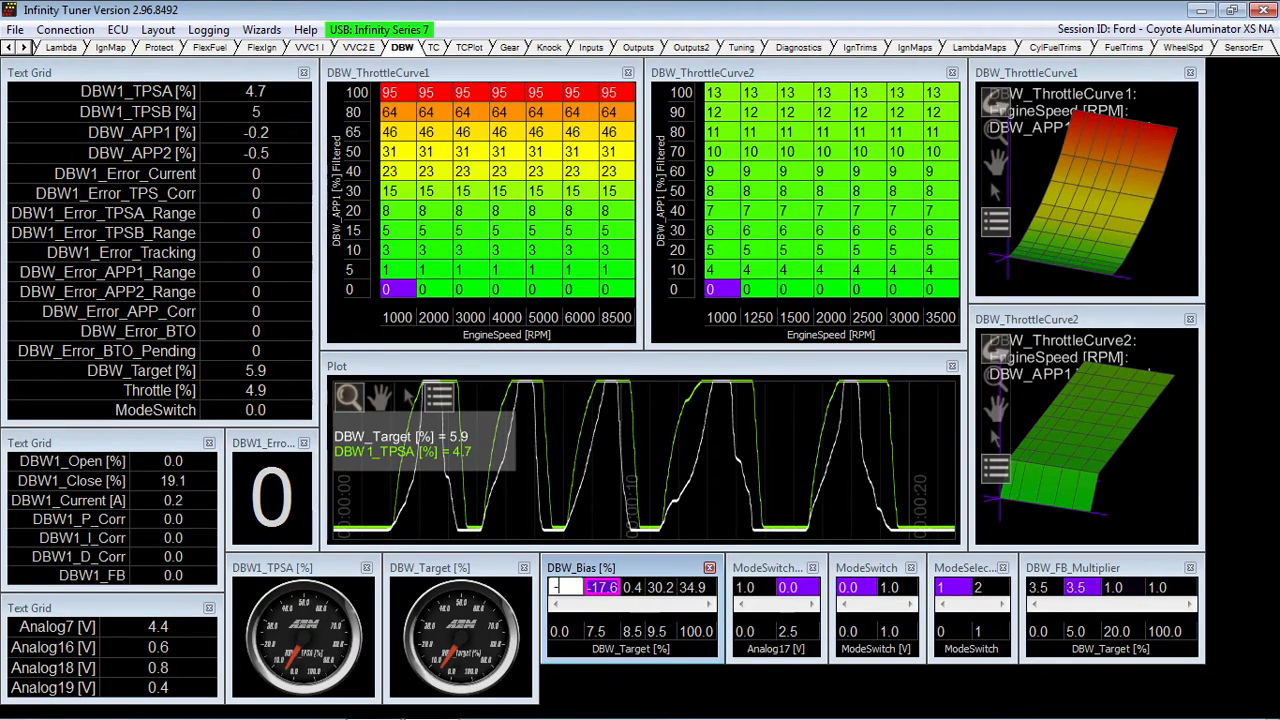
{"action": "key", "text": "Return"}
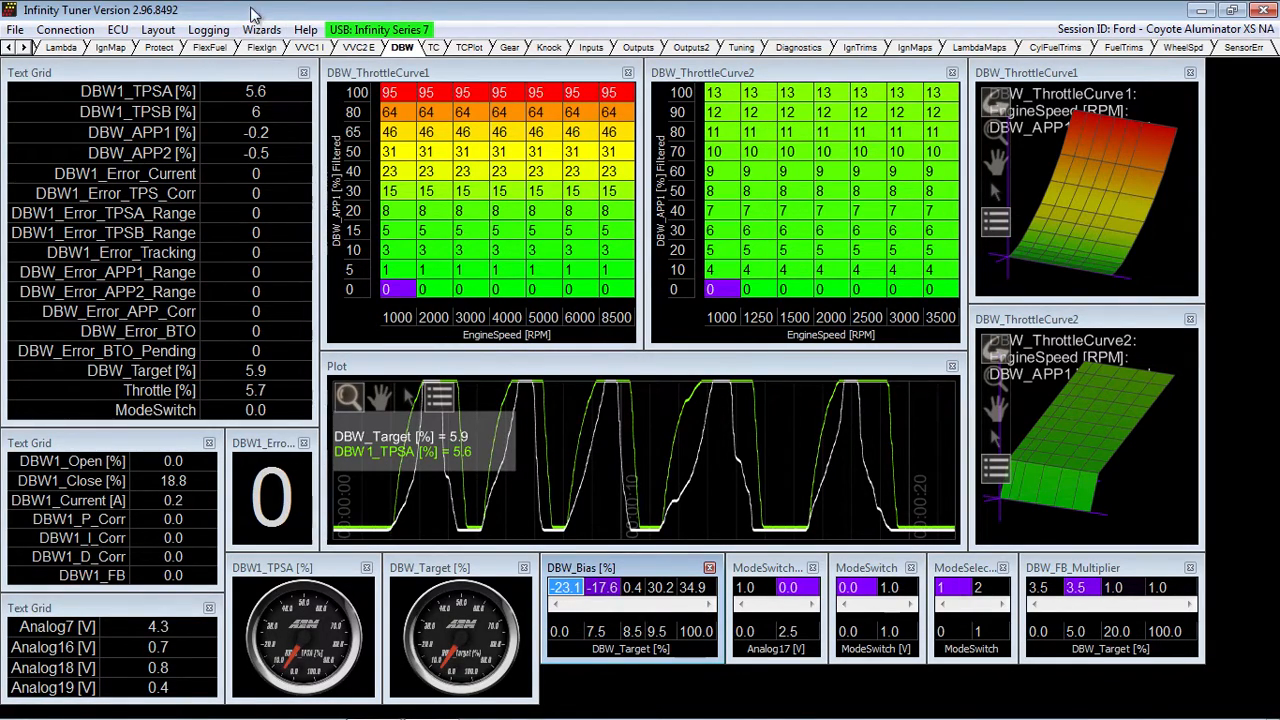
Open the Setup Wizard's advanced DBW Tuning settings and shrink its window to show the PID gains above the plot.
{"action": "left_click", "coordinate": [268, 36]}
{"action": "mouse_move", "coordinate": [296, 52]}
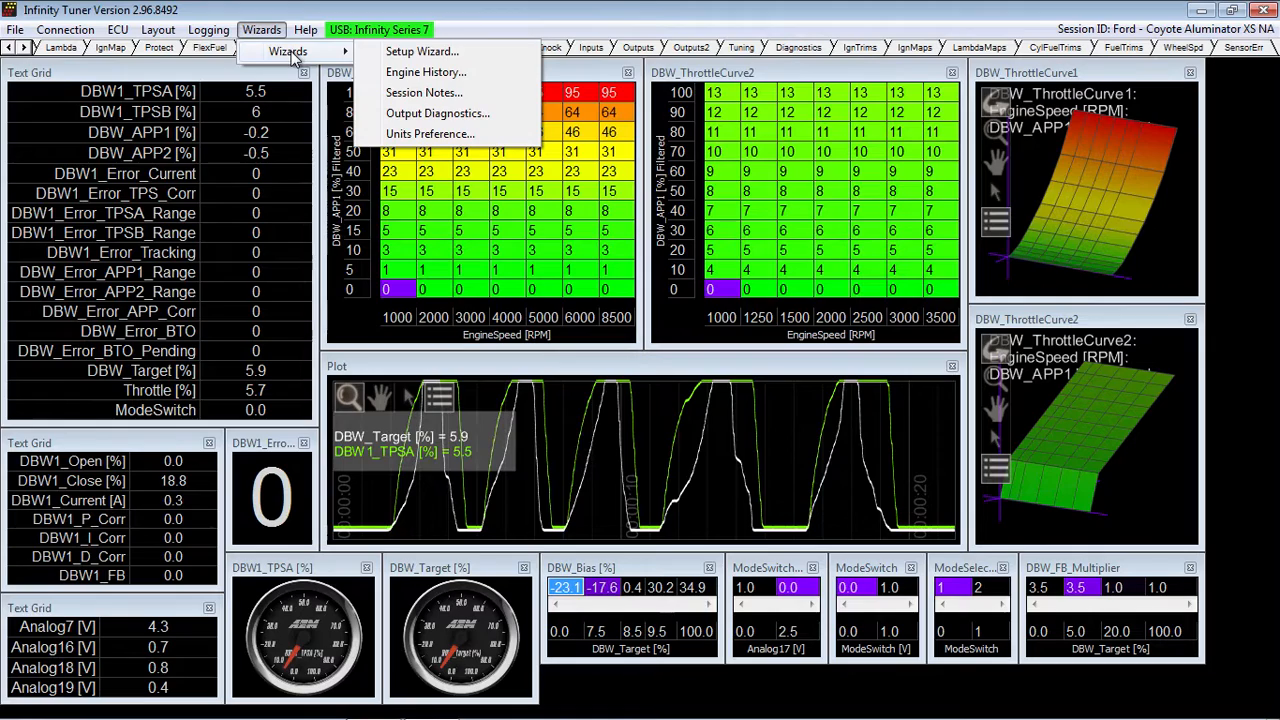
{"action": "left_click", "coordinate": [392, 52]}
{"action": "left_click", "coordinate": [437, 164]}
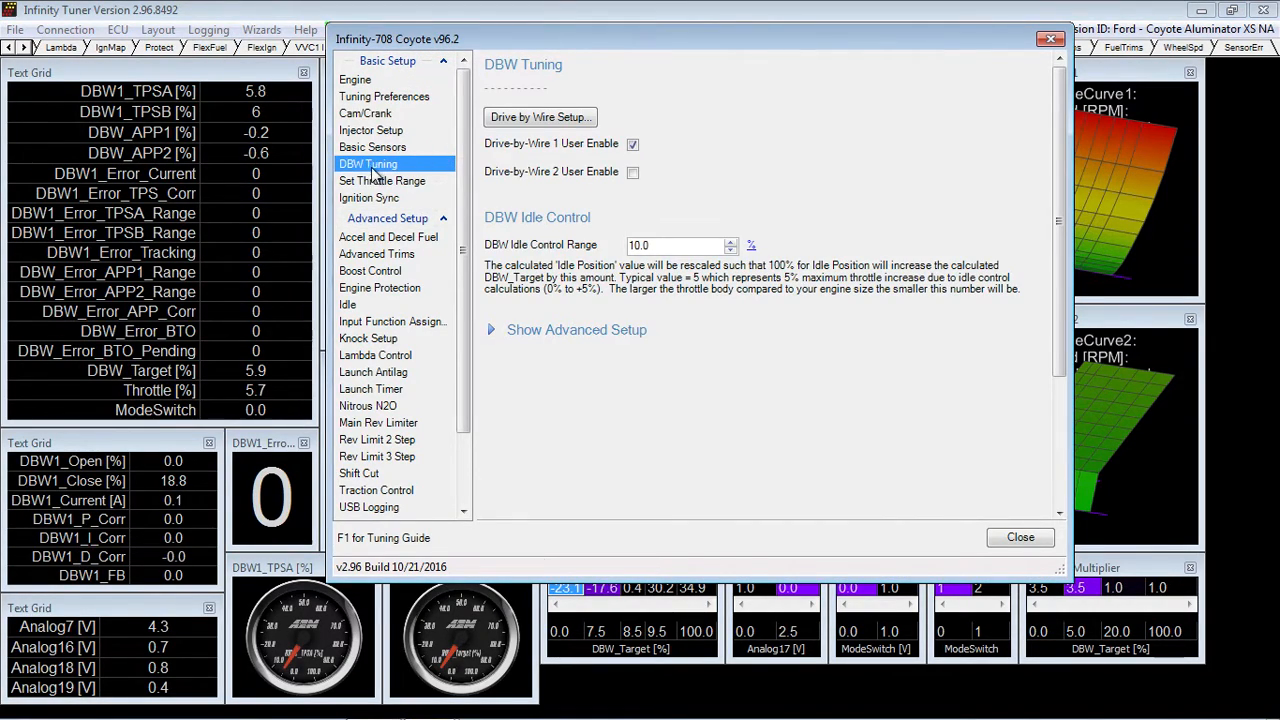
{"action": "left_click", "coordinate": [563, 337]}
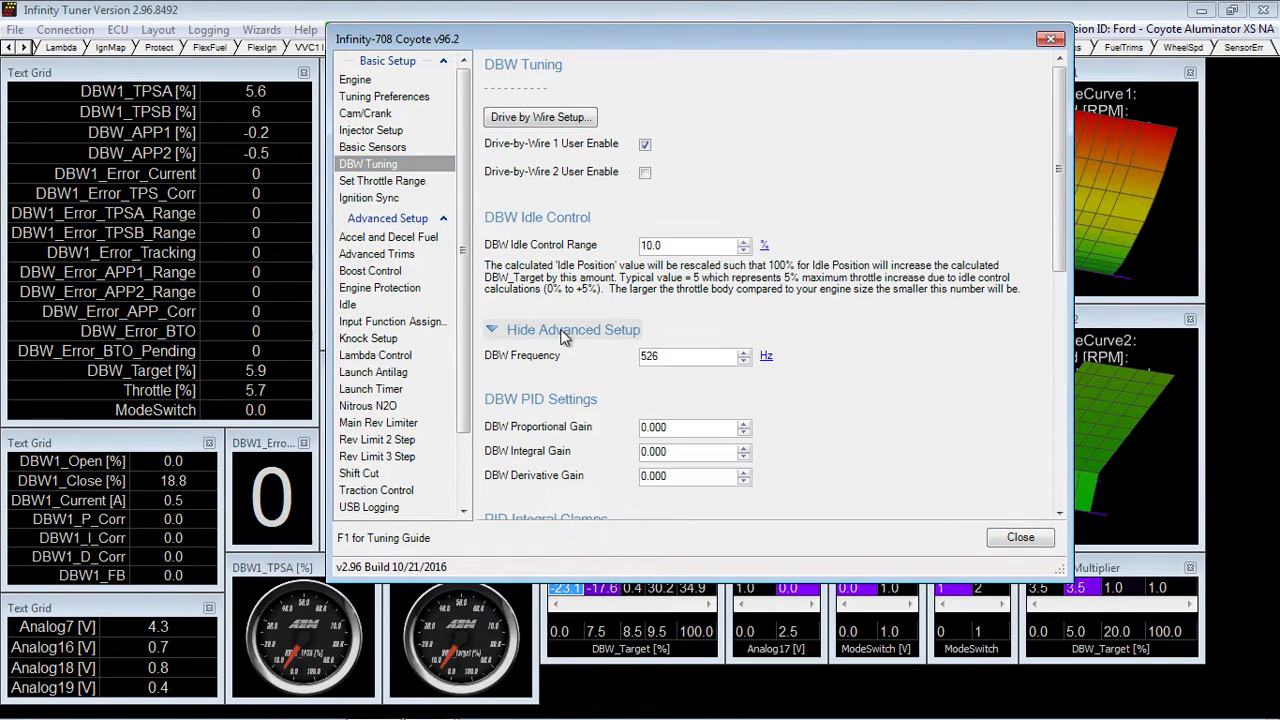
{"action": "left_click", "coordinate": [1059, 514]}
{"action": "left_click", "coordinate": [1059, 515]}
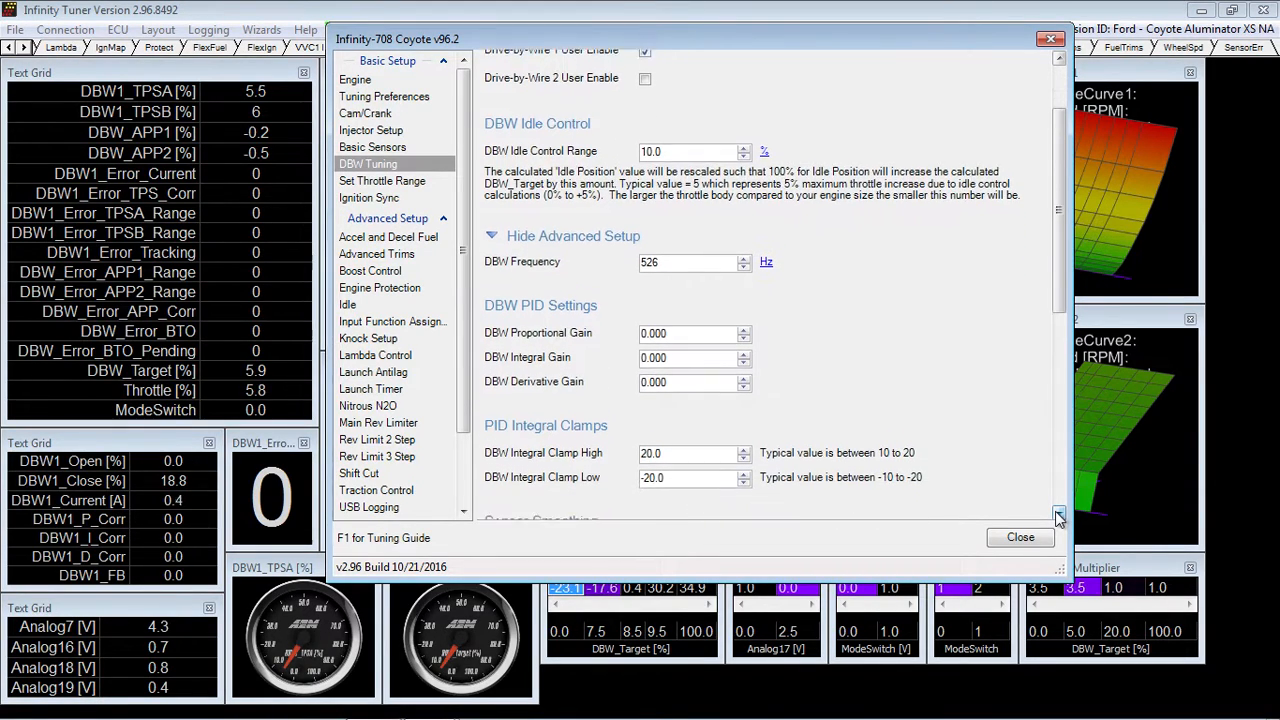
{"action": "left_click", "coordinate": [1059, 515]}
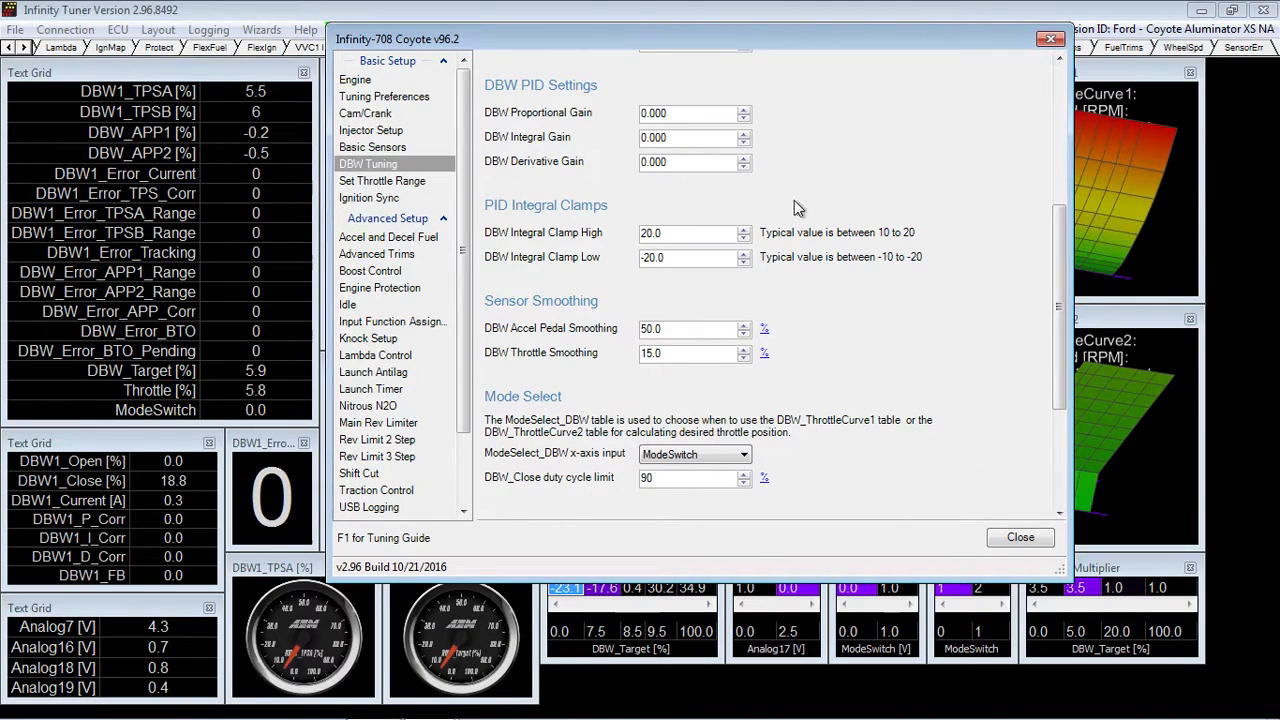
{"action": "left_click_drag", "start_coordinate": [785, 578], "coordinate": [776, 344]}
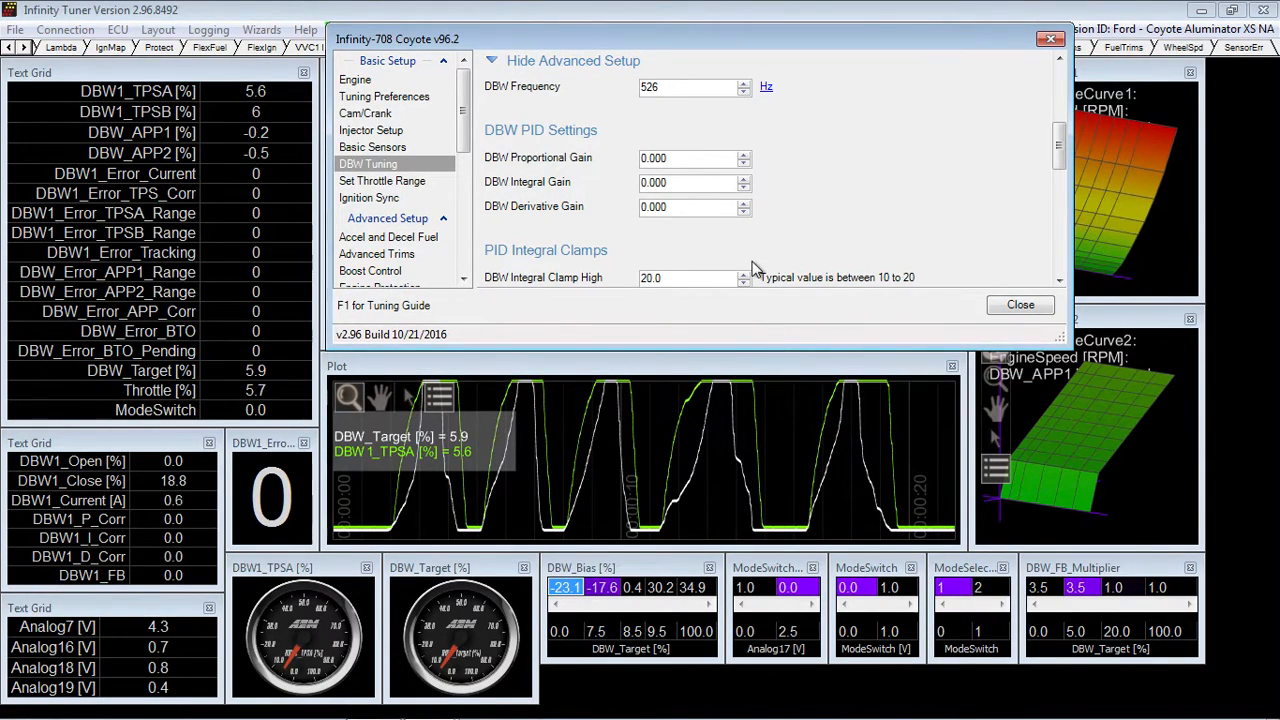
{"action": "left_click_drag", "start_coordinate": [741, 346], "coordinate": [745, 292]}
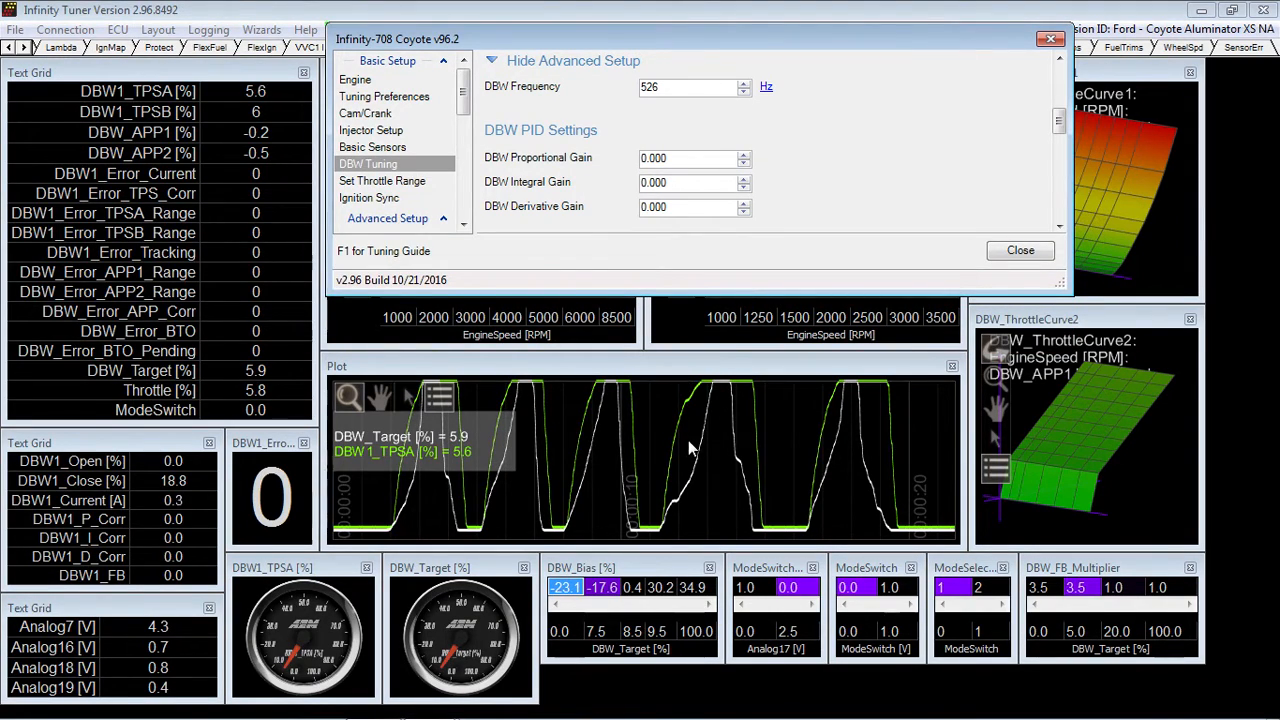
Dismiss the Setup Wizard and restart the plot of DBW_Target versus DBW1_TPSA.
{"action": "key", "text": "Escape"}
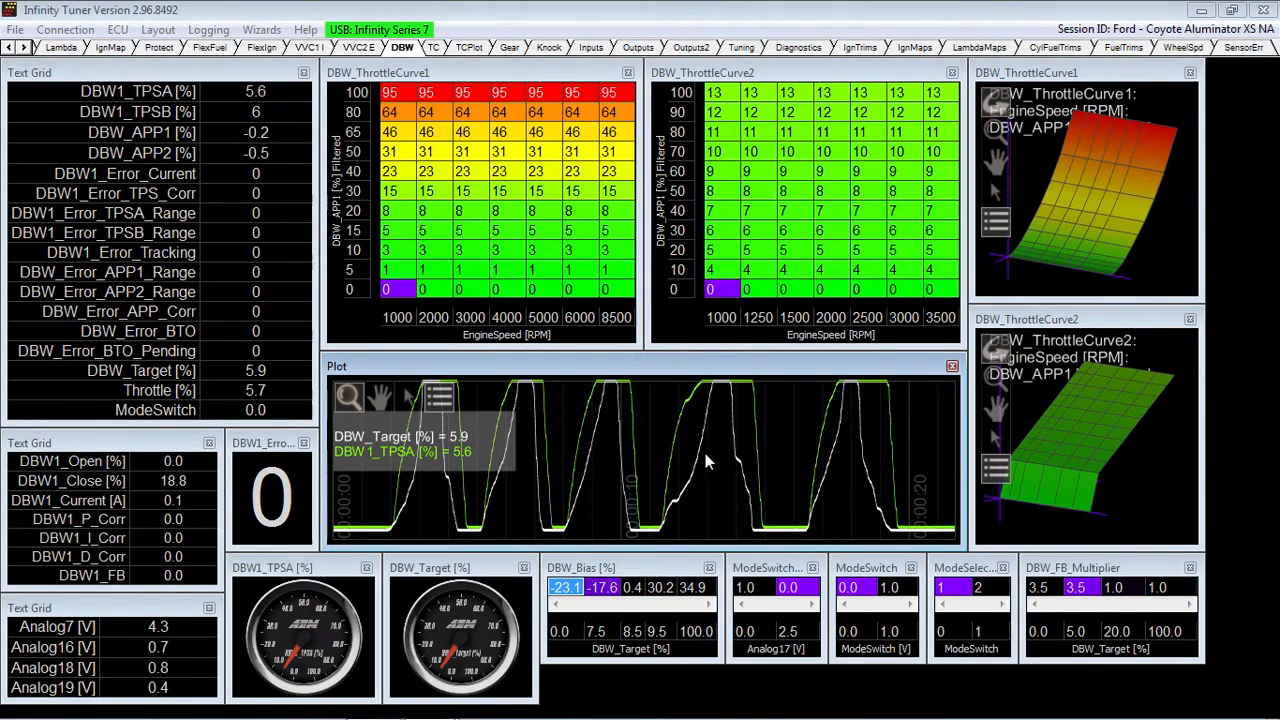
{"action": "key", "text": "space"}
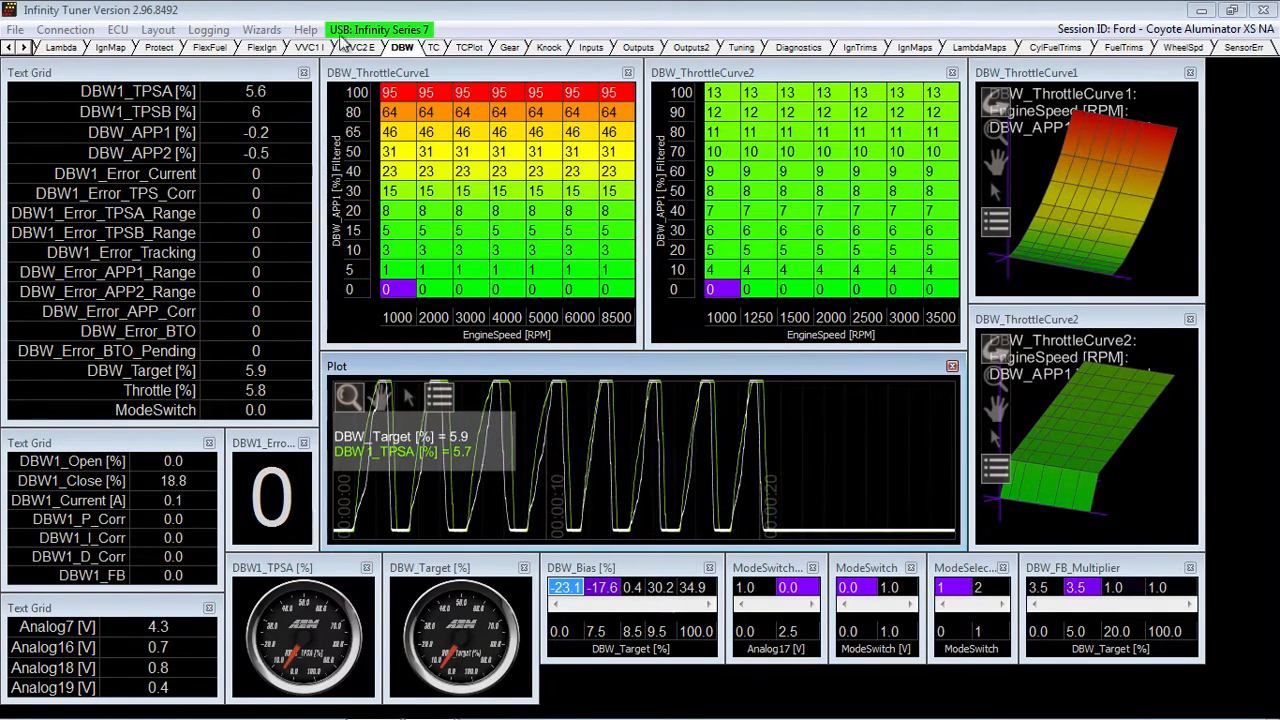
{"action": "mouse_move", "coordinate": [257, 700]}
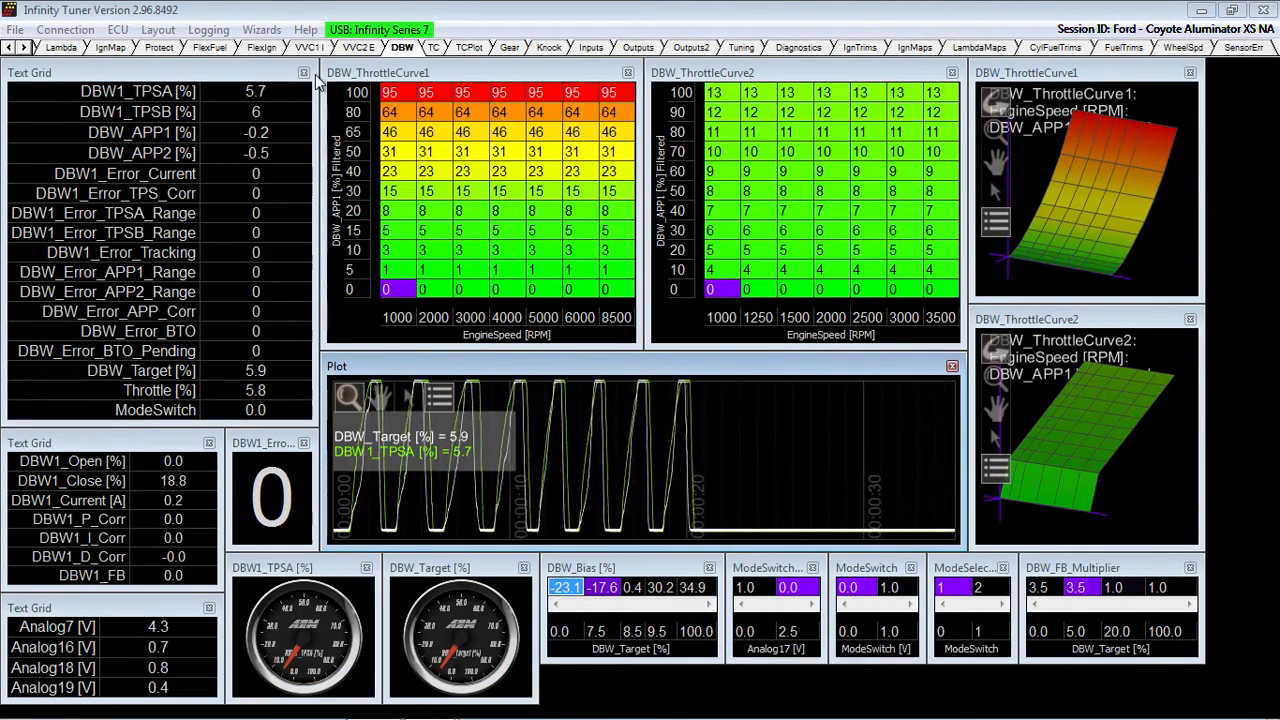
Reopen the Setup Wizard's DBW Tuning settings and set the DBW Proportional Gain to 4.
{"action": "left_click", "coordinate": [261, 30]}
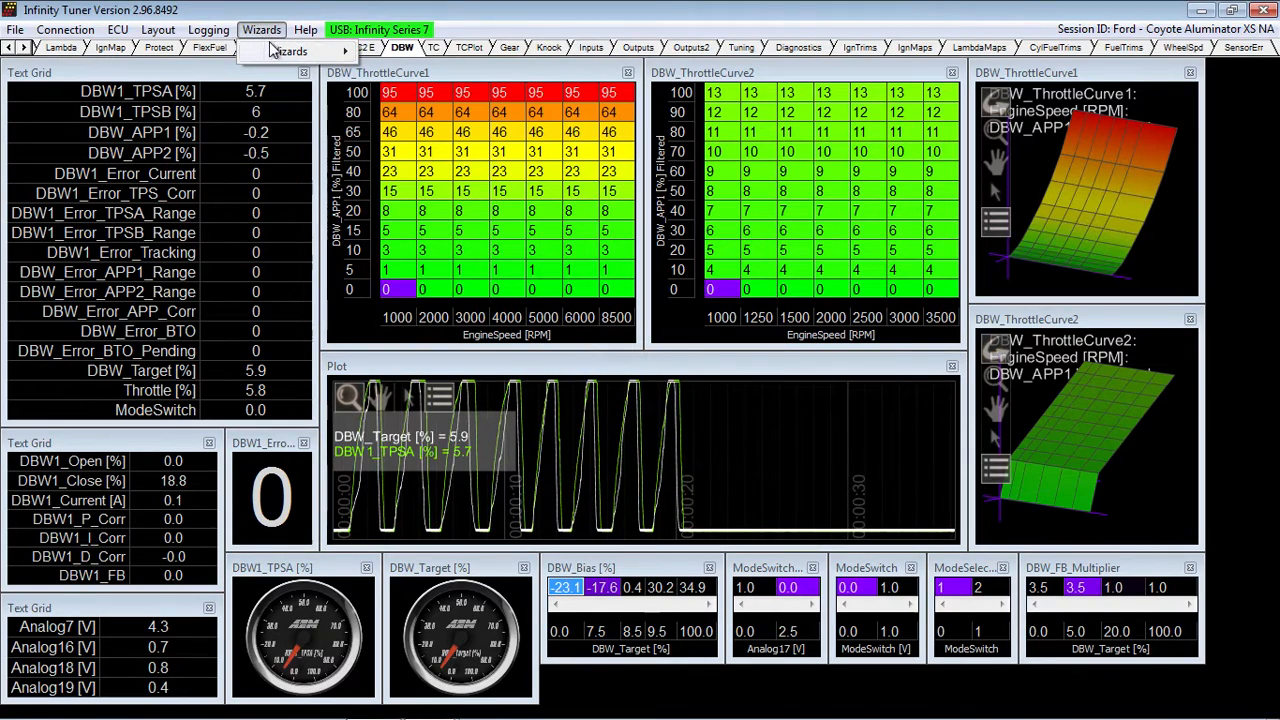
{"action": "mouse_move", "coordinate": [275, 52]}
{"action": "left_click", "coordinate": [413, 52]}
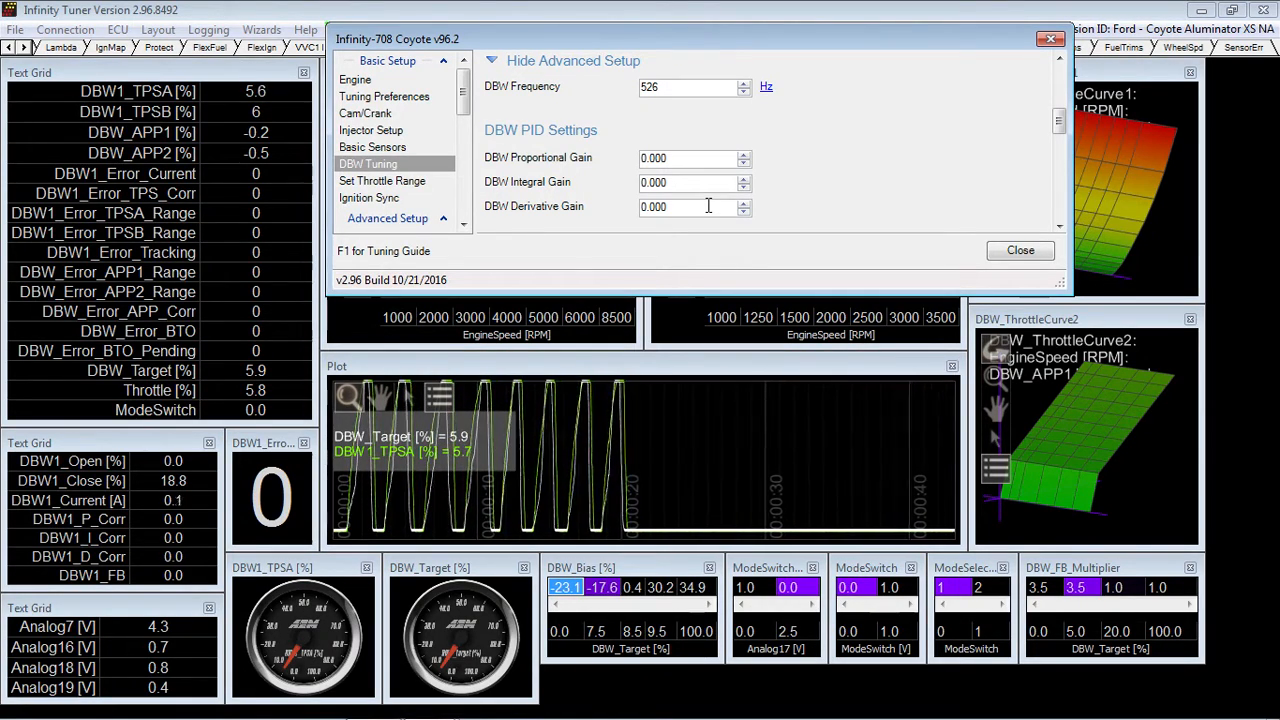
{"action": "left_click", "coordinate": [691, 161]}
{"action": "key", "text": "BackSpace"}
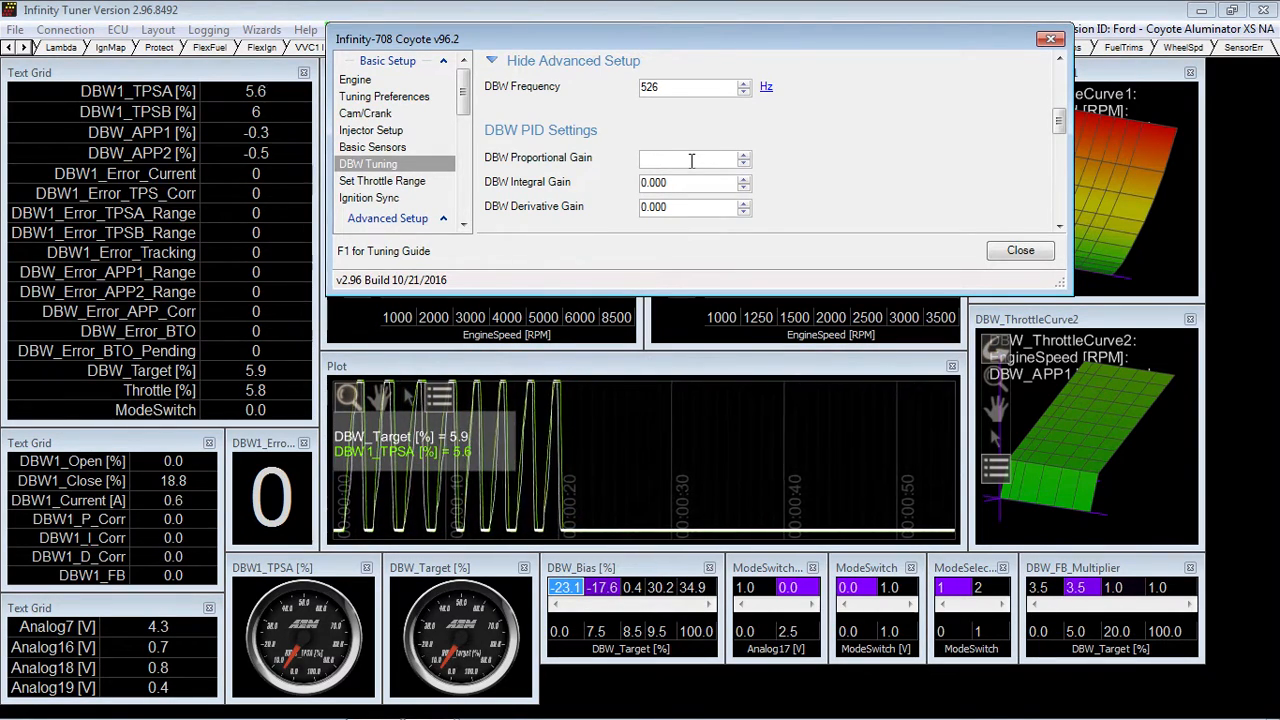
{"action": "left_click", "coordinate": [691, 161]}
{"action": "type", "text": "4"}
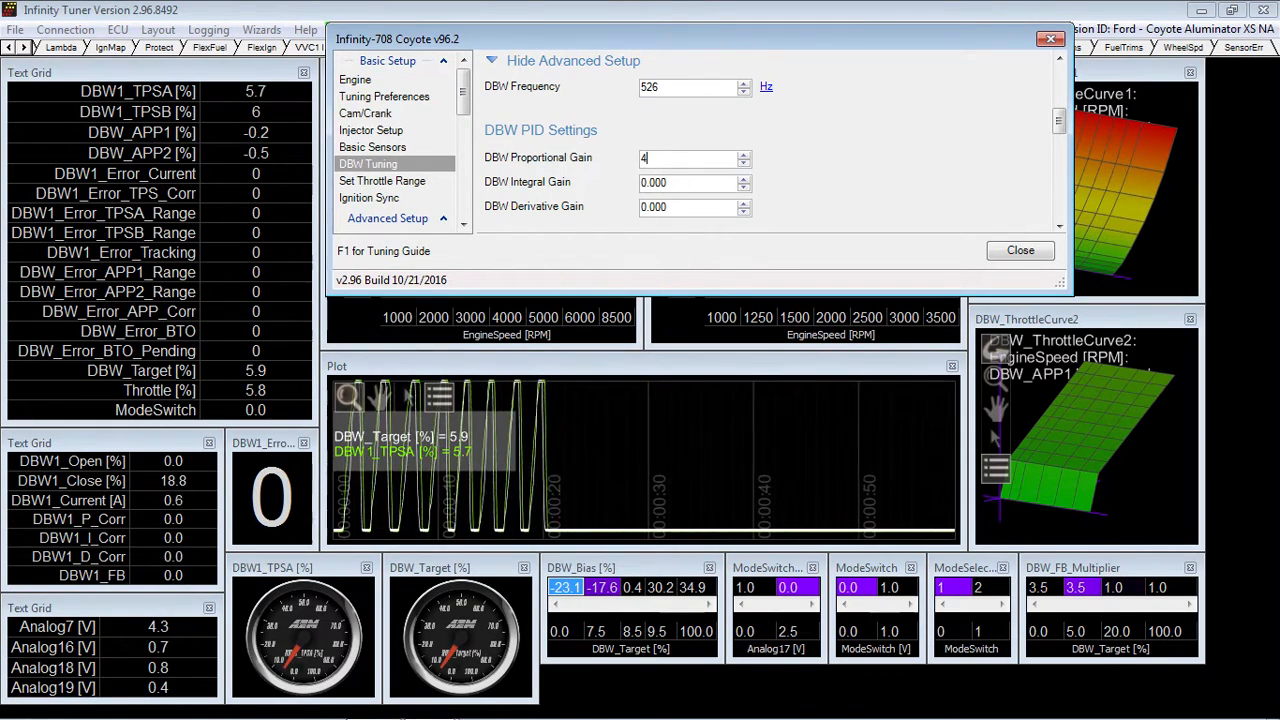
{"action": "key", "text": "Tab"}
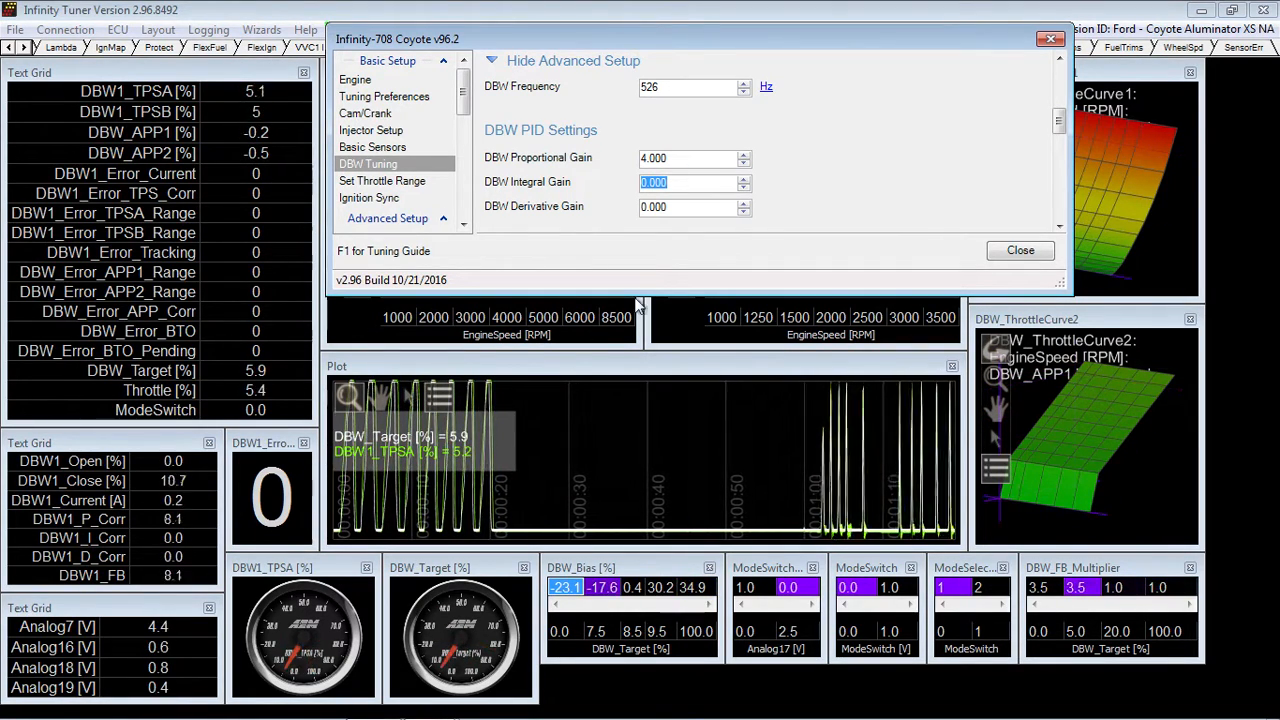
{"action": "left_click", "coordinate": [672, 157]}
{"action": "key", "text": "BackSpace"}
{"action": "key", "text": "BackSpace"}
{"action": "key", "text": "BackSpace"}
{"action": "key", "text": "BackSpace"}
{"action": "key", "text": "BackSpace"}
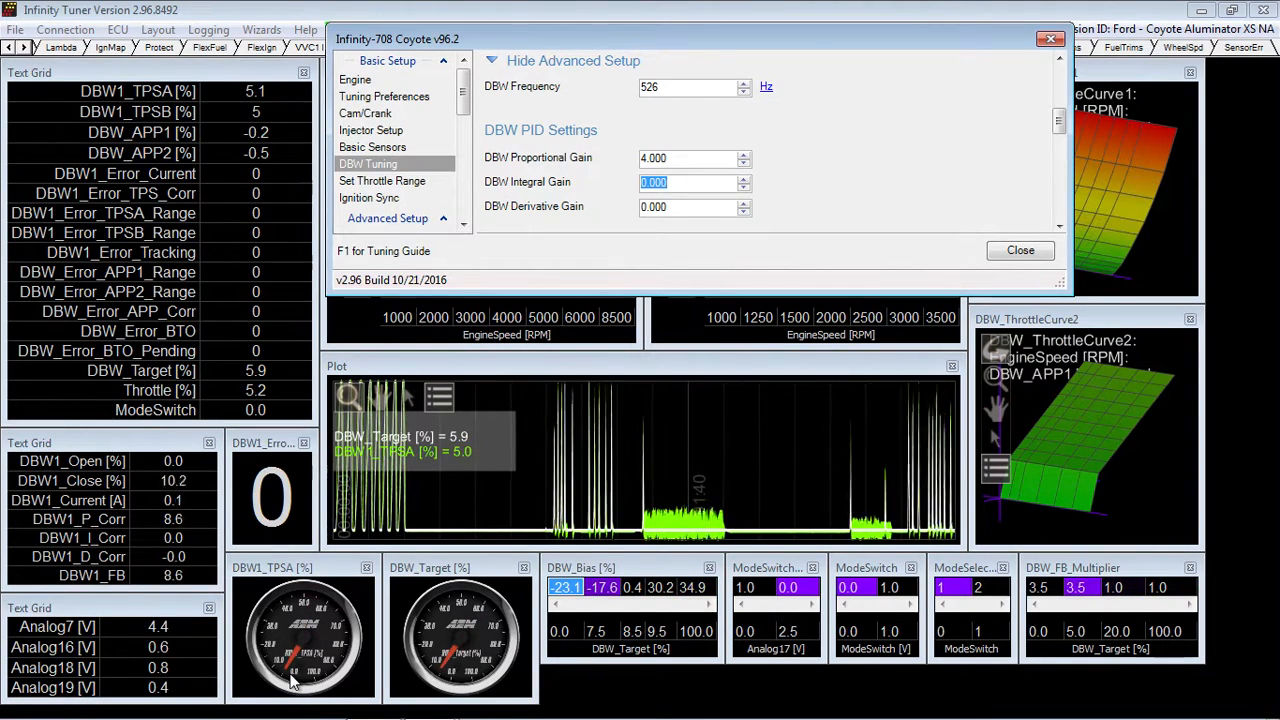
Lower the DBW Proportional Gain to 3.5.
{"action": "left_click", "coordinate": [668, 163]}
{"action": "key", "text": "BackSpace"}
{"action": "key", "text": "BackSpace"}
{"action": "key", "text": "BackSpace"}
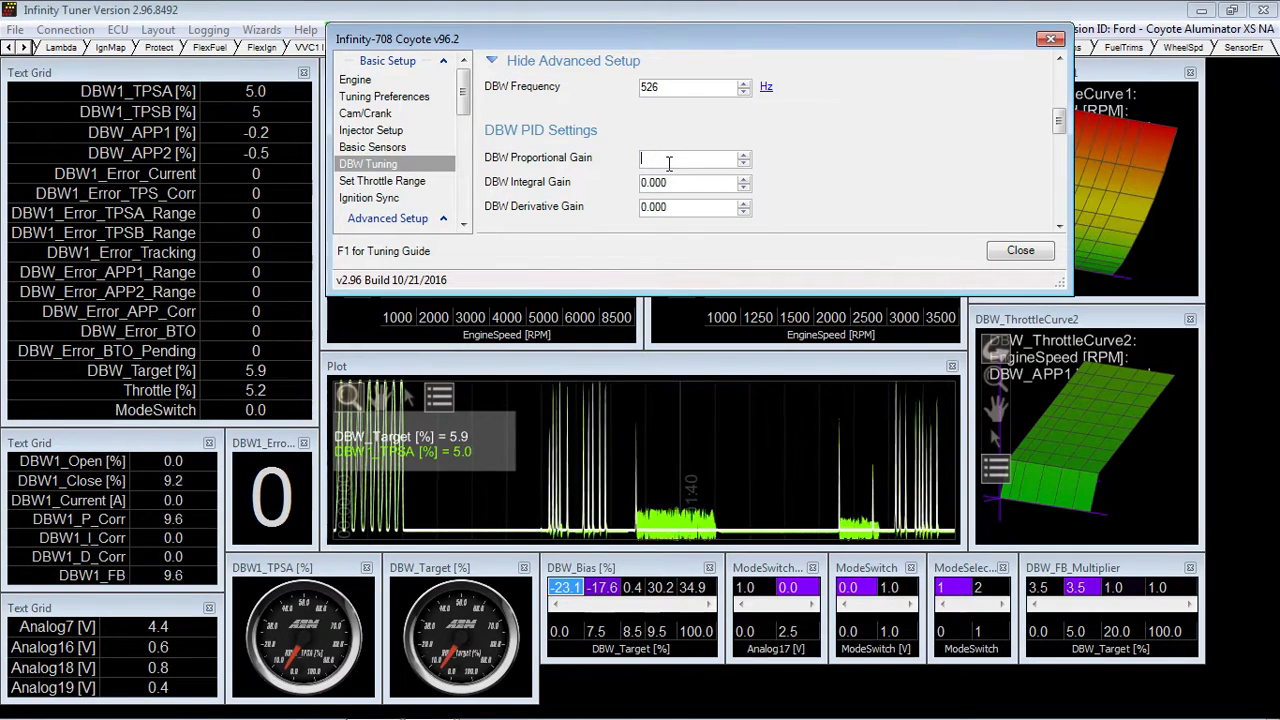
{"action": "type", "text": "3"}
{"action": "key", "text": "Tab"}
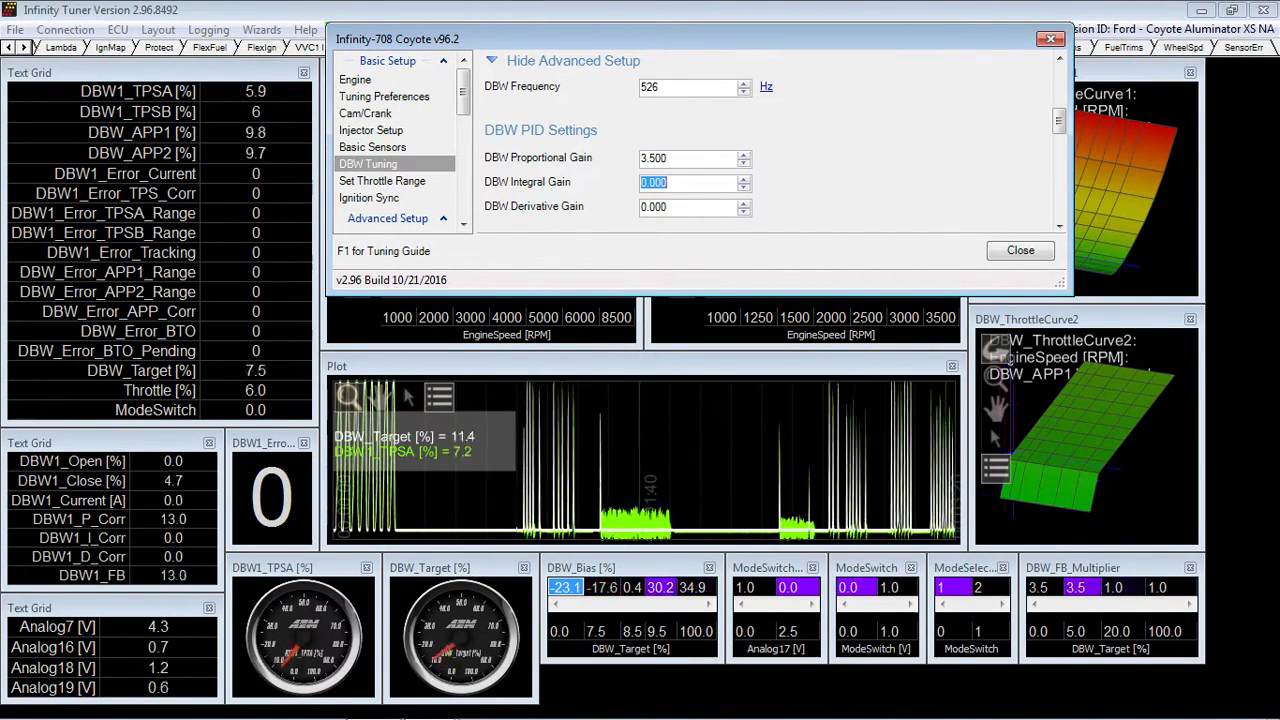
Raise the DBW Proportional Gain to 3.75.
{"action": "left_click", "coordinate": [692, 158]}
{"action": "key", "text": "BackSpace"}
{"action": "key", "text": "BackSpace"}
{"action": "key", "text": "BackSpace"}
{"action": "key", "text": "BackSpace"}
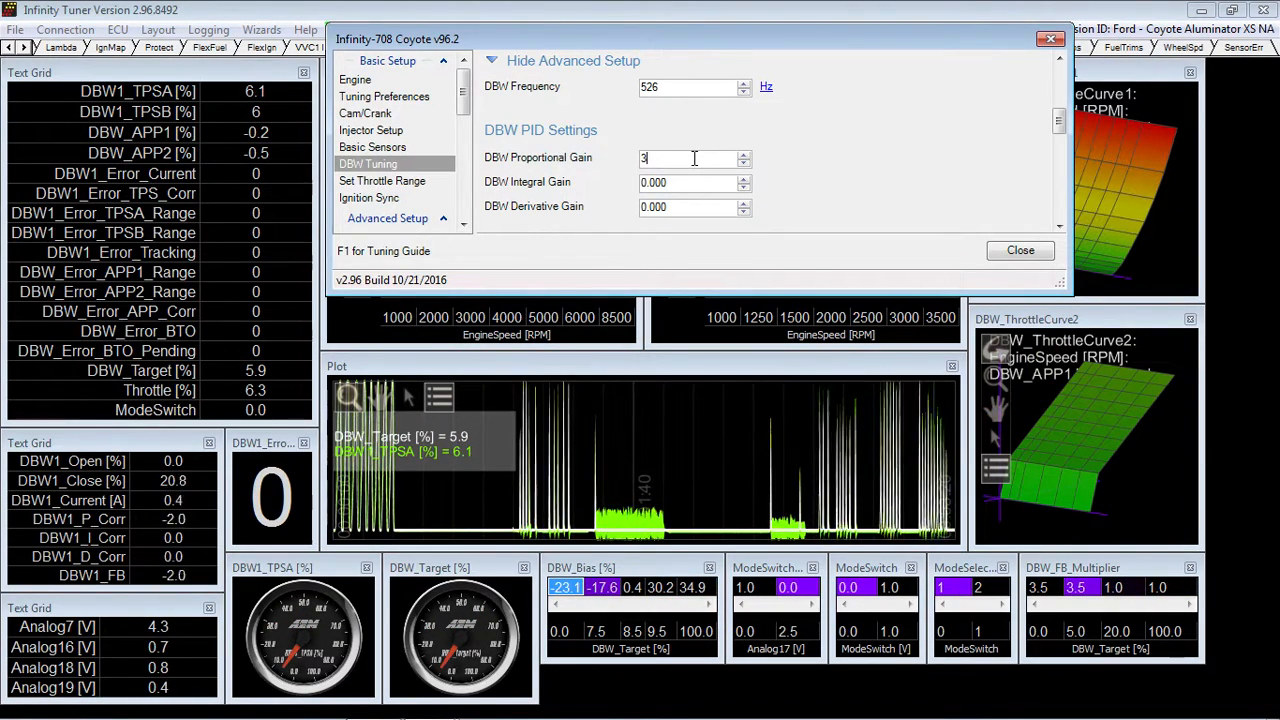
{"action": "type", "text": "."}
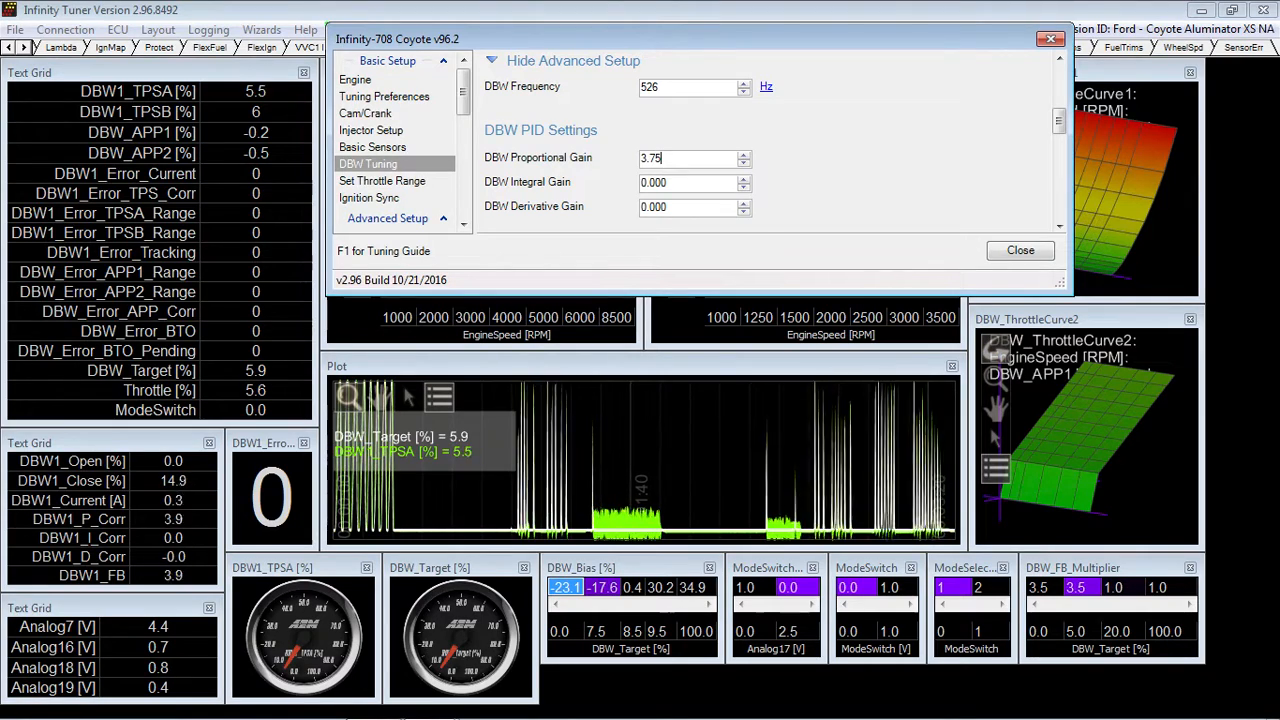
{"action": "type", "text": "75"}
{"action": "key", "text": "Tab"}
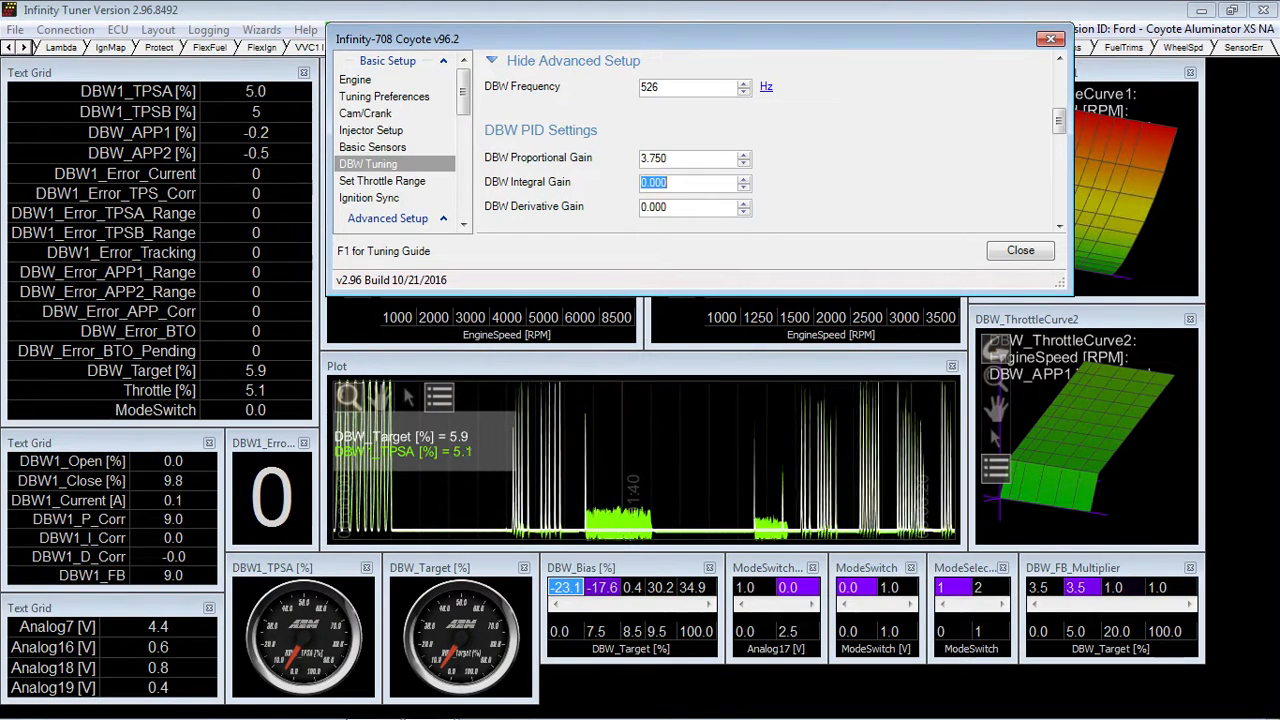
Reduce the DBW Proportional Gain to 3.25.
{"action": "left_click", "coordinate": [676, 158]}
{"action": "key", "text": "BackSpace"}
{"action": "key", "text": "BackSpace"}
{"action": "key", "text": "BackSpace"}
{"action": "type", "text": "25"}
{"action": "key", "text": "Tab"}
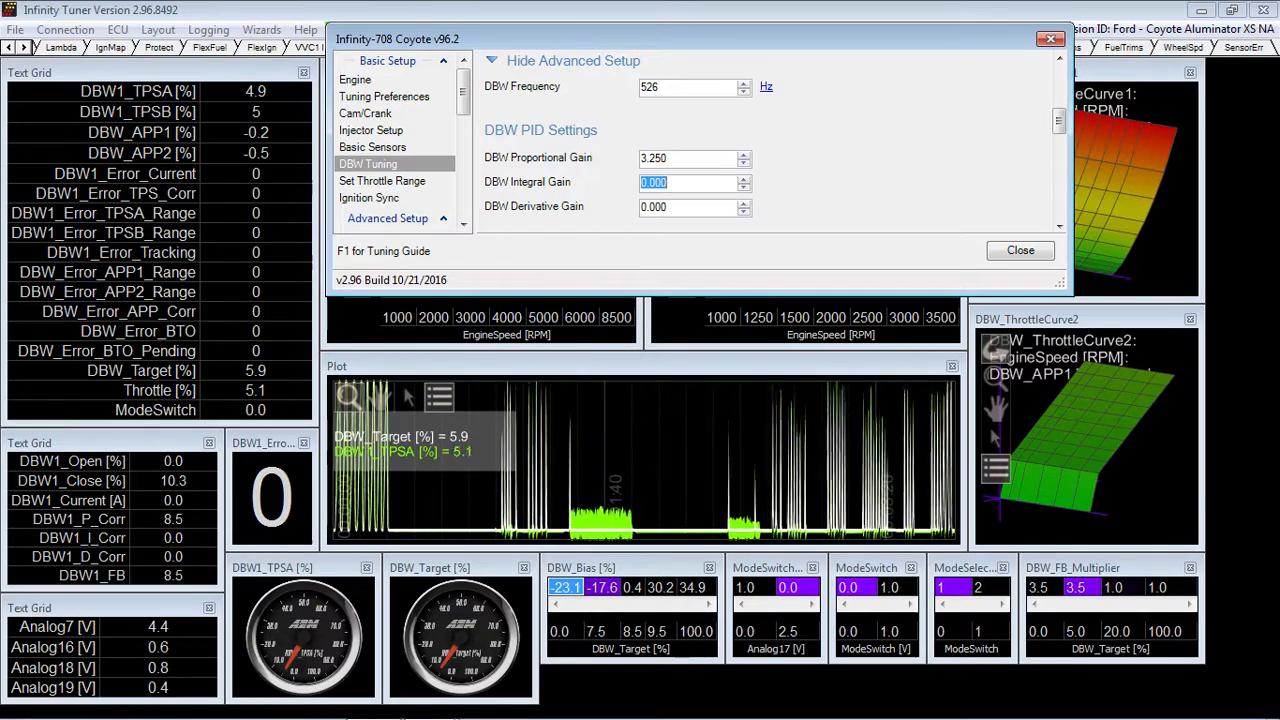
Dismiss the Setup Wizard and restart the DBW_Target versus DBW1_TPSA plot without saving the log data.
{"action": "left_click", "coordinate": [635, 440]}
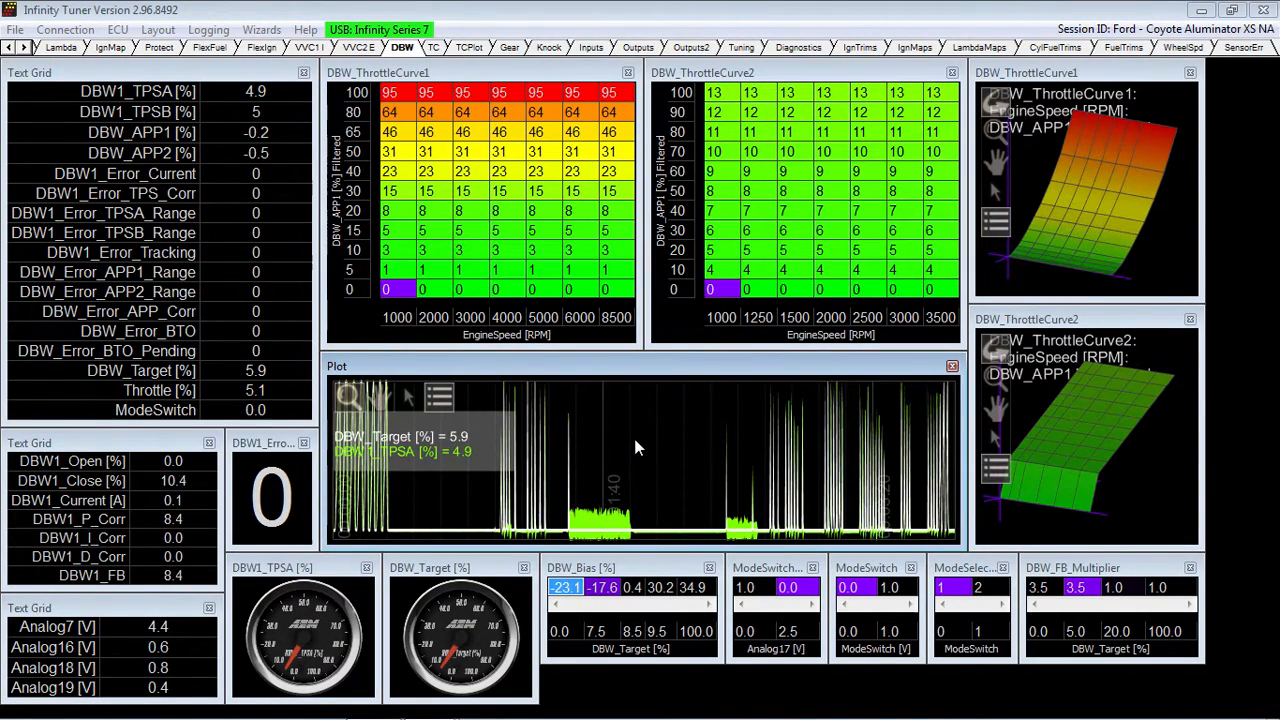
{"action": "key", "text": "space"}
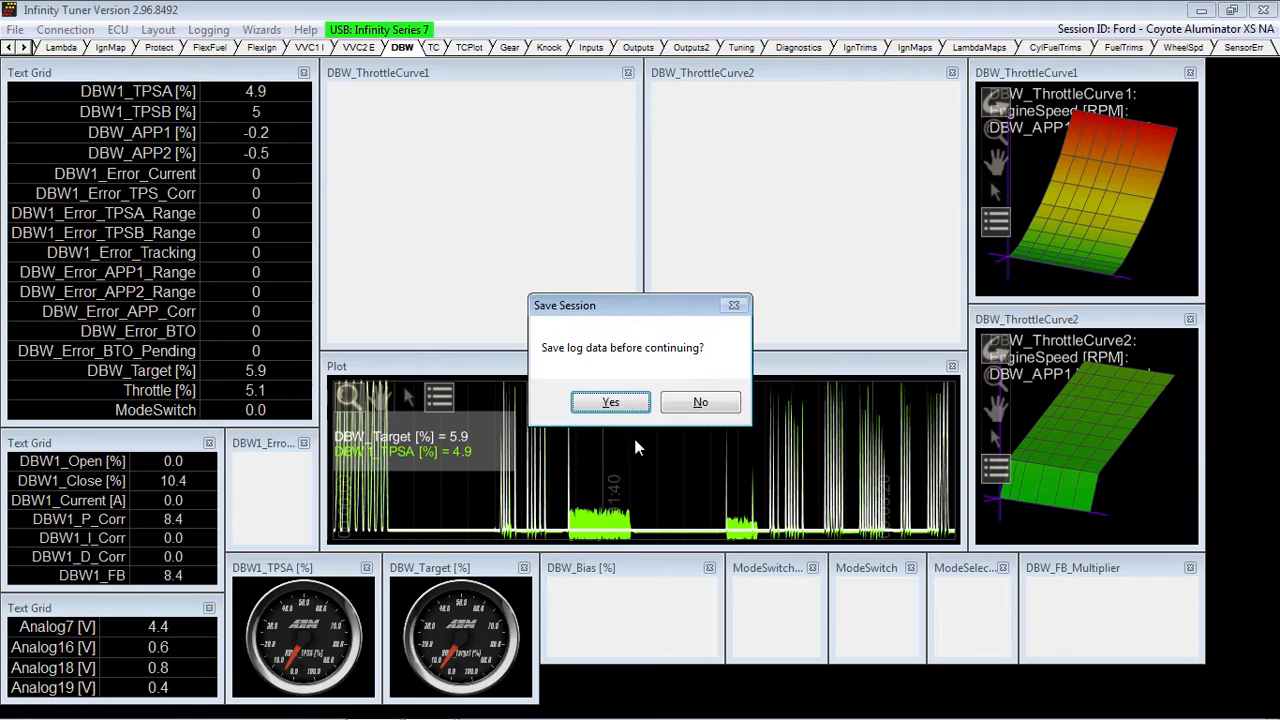
{"action": "left_click", "coordinate": [702, 407]}
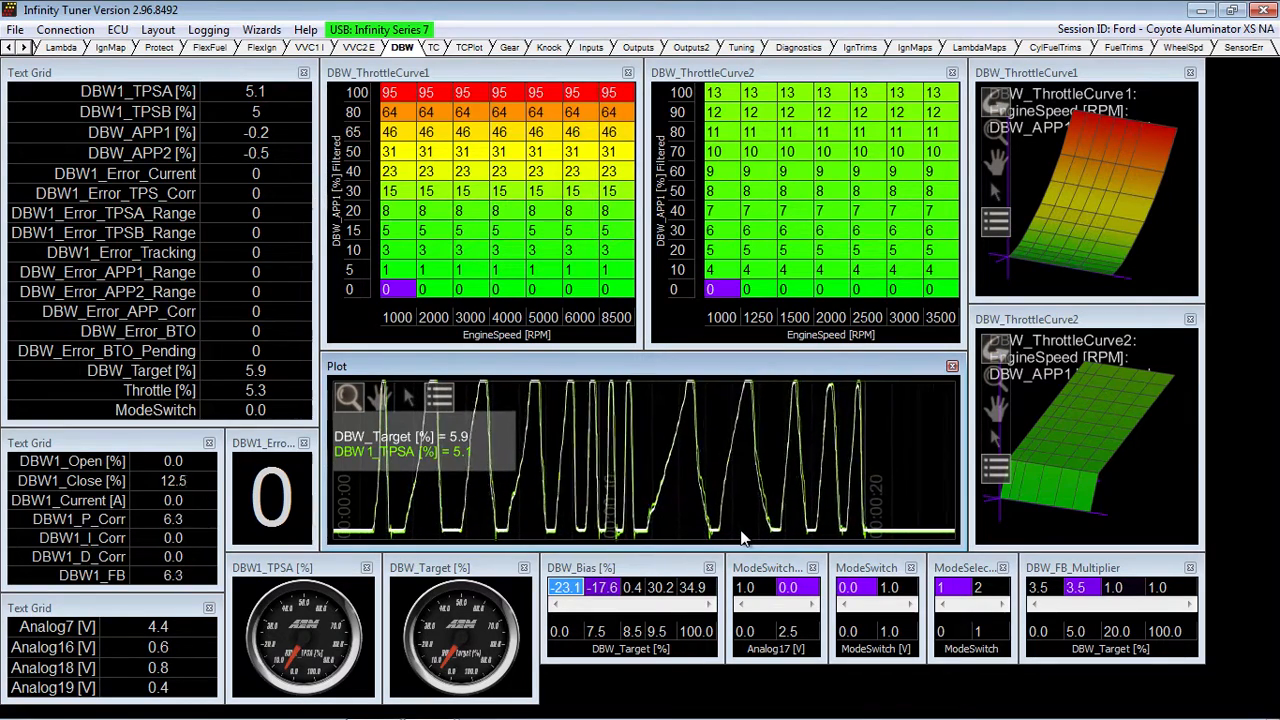
Bring back the Setup Wizard's DBW PID settings and set the DBW Proportional Gain to 3.5.
{"action": "left_click", "coordinate": [258, 30]}
{"action": "mouse_move", "coordinate": [285, 50]}
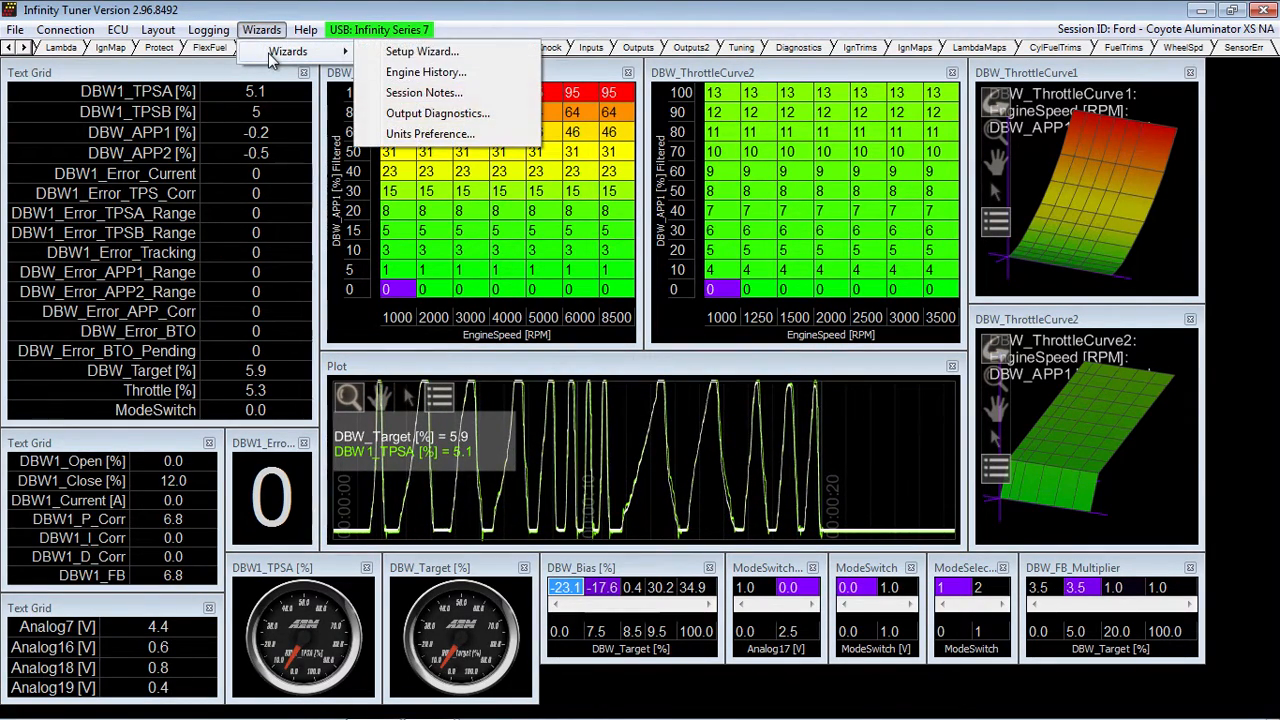
{"action": "left_click", "coordinate": [398, 51]}
{"action": "left_click", "coordinate": [661, 159]}
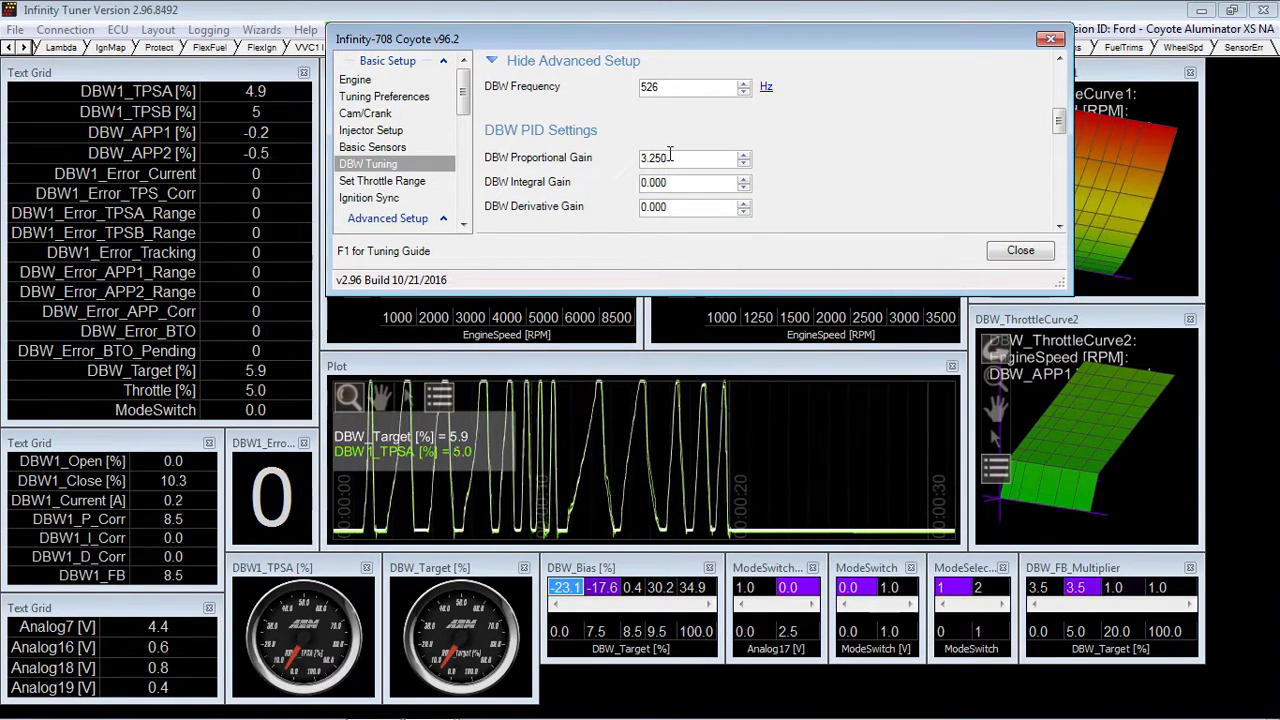
{"action": "key", "text": "BackSpace"}
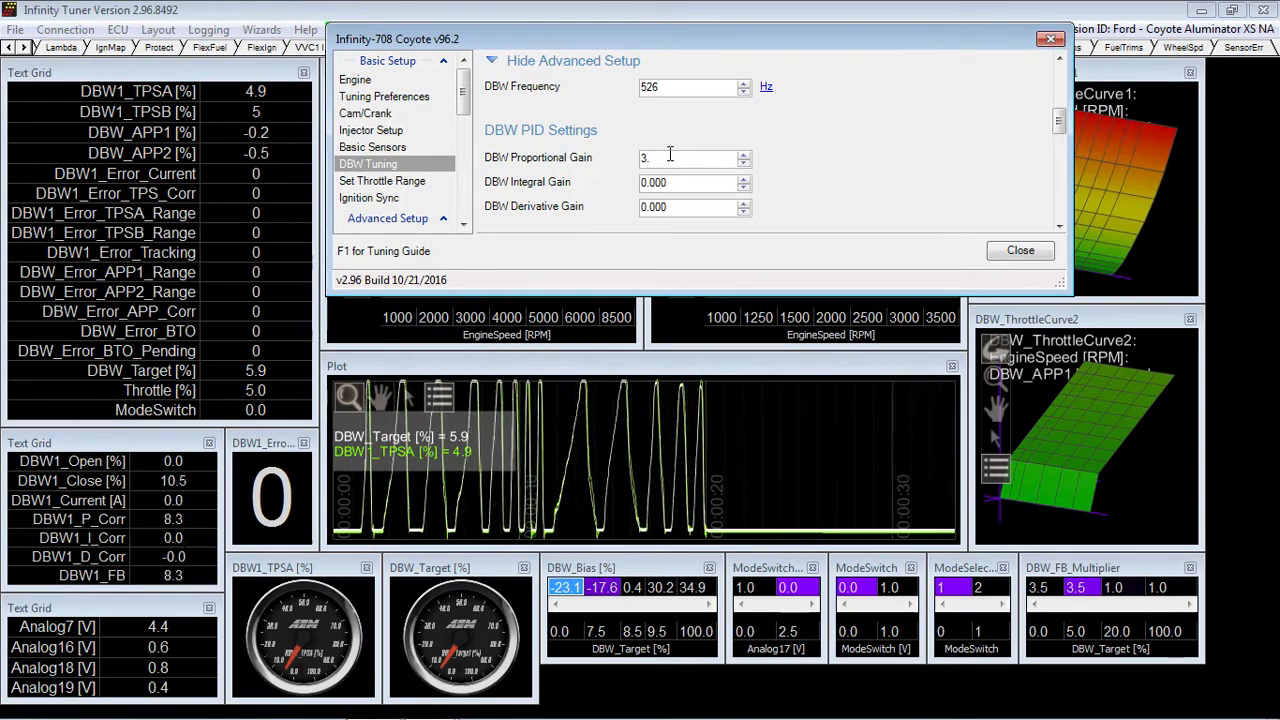
{"action": "key", "text": "BackSpace"}
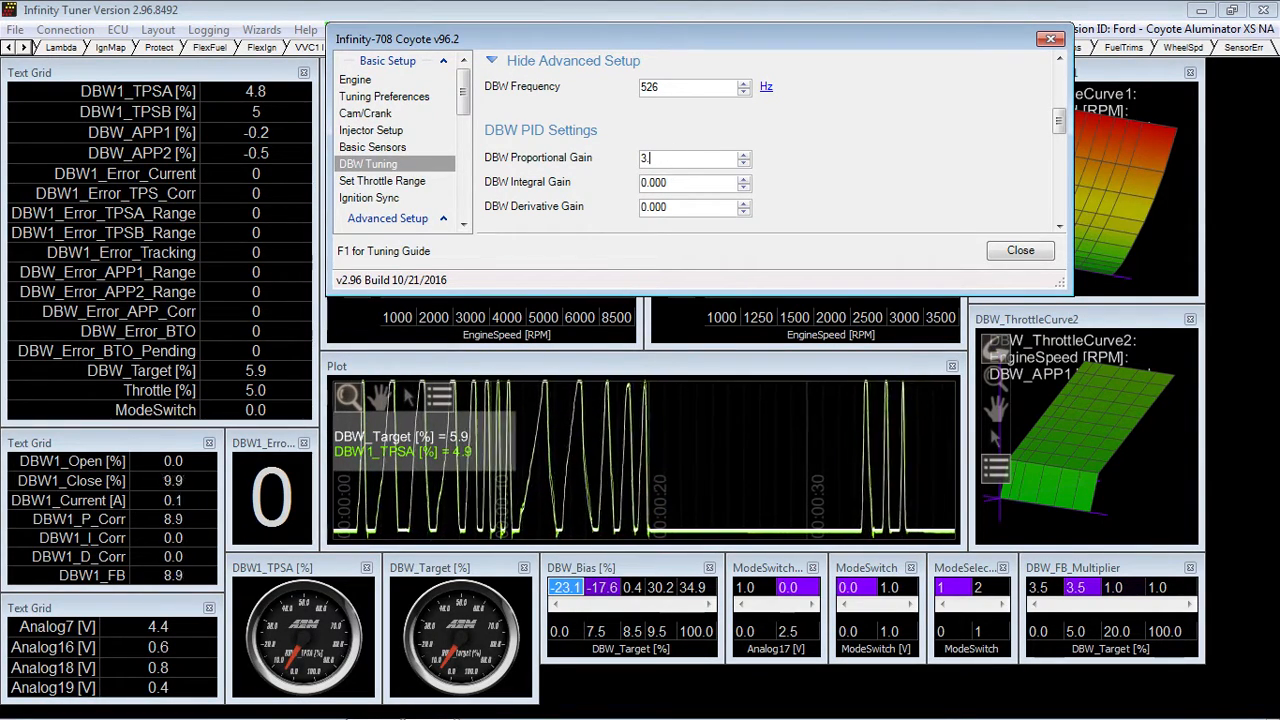
{"action": "key", "text": "Tab"}
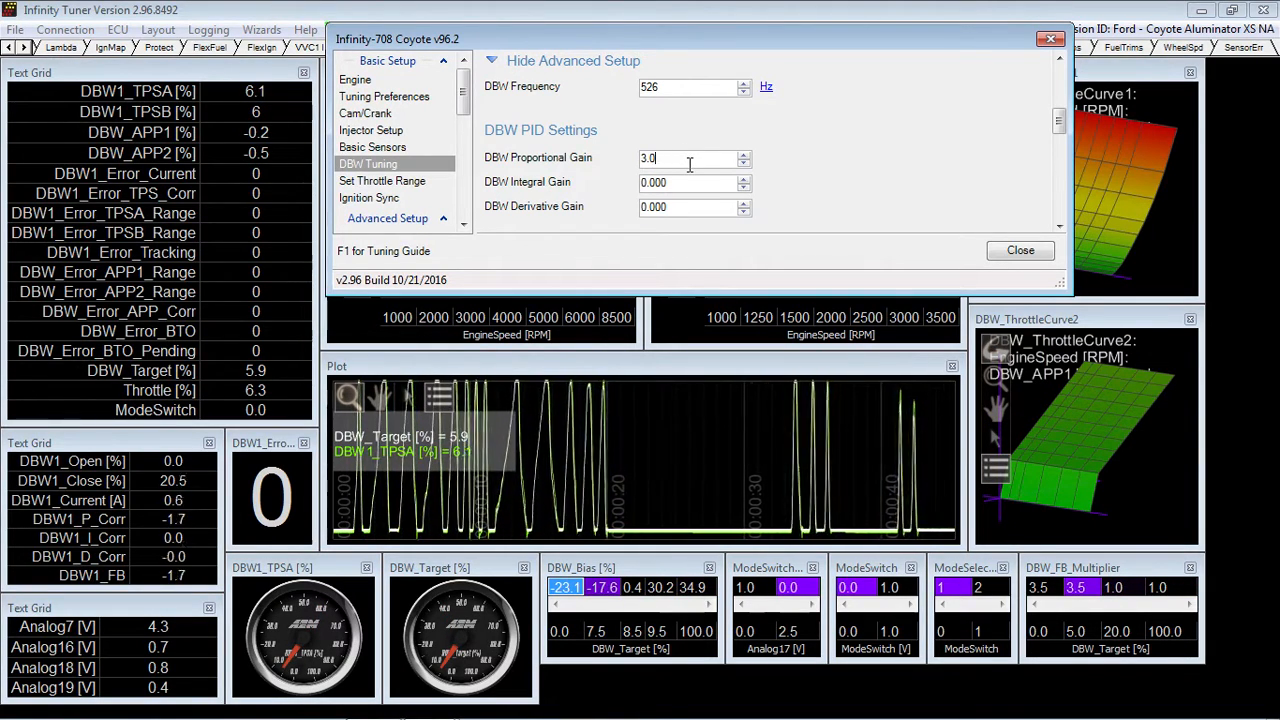
{"action": "type", "text": ".5"}
{"action": "key", "text": "Return"}
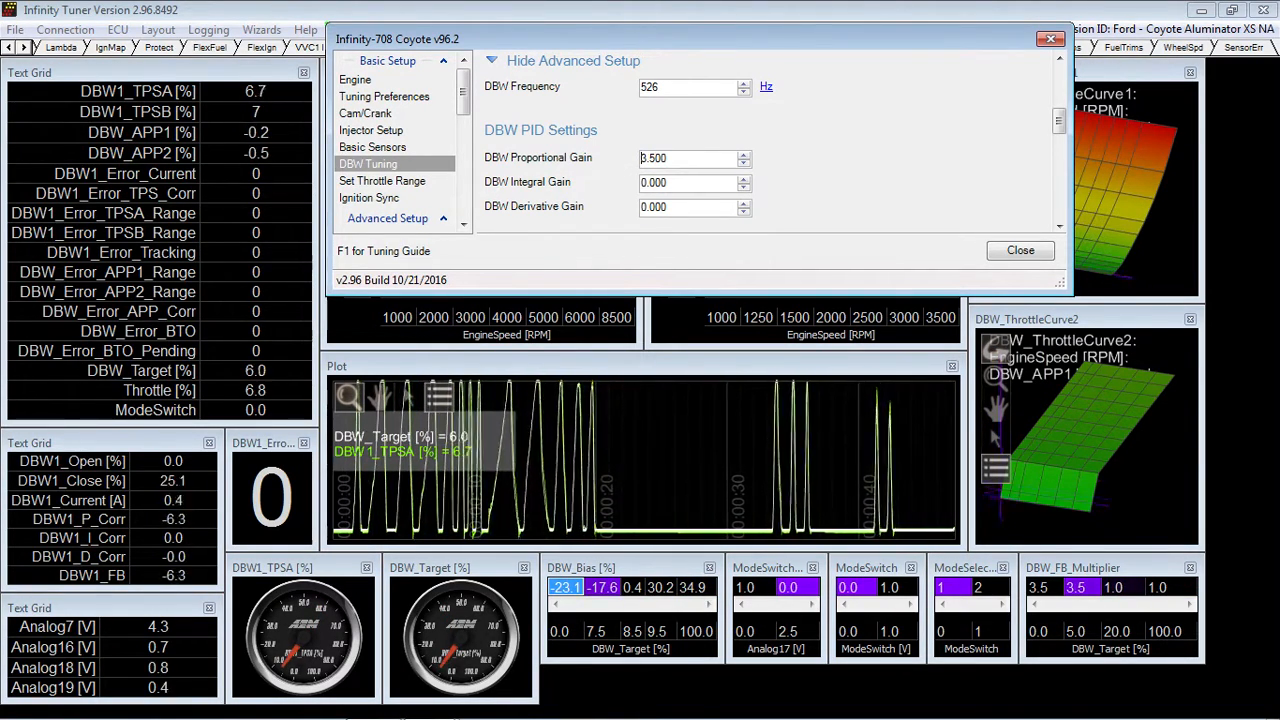
Return the DBW Proportional Gain to 3.25.
{"action": "left_click", "coordinate": [666, 160]}
{"action": "key", "text": "BackSpace"}
{"action": "key", "text": "BackSpace"}
{"action": "key", "text": "BackSpace"}
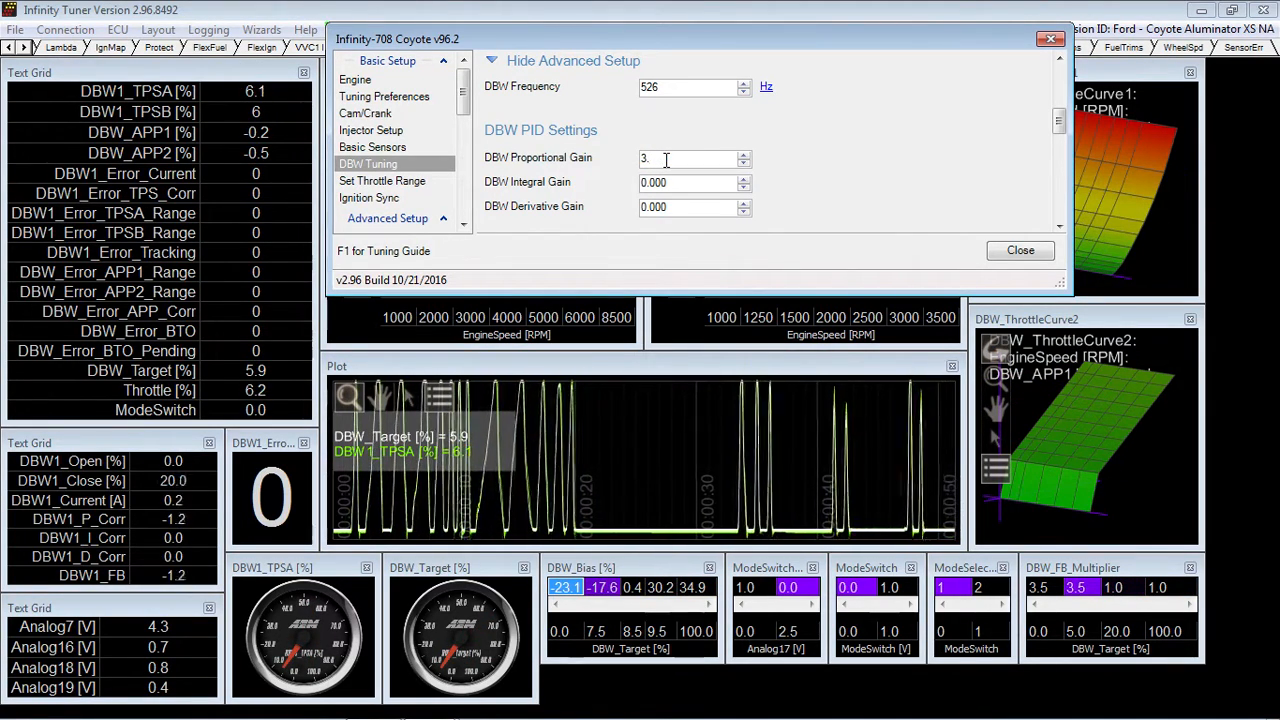
{"action": "type", "text": "25"}
{"action": "key", "text": "Tab"}
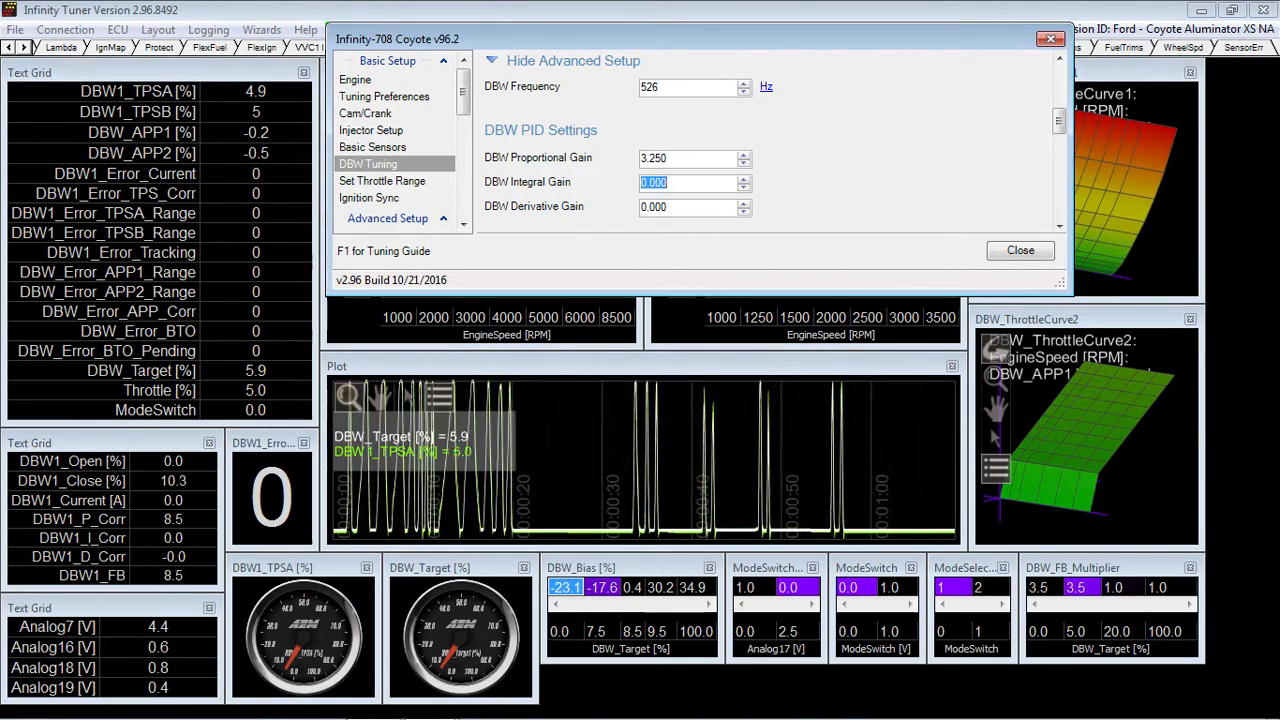
Set the DBW Integral Gain to 1.
{"action": "double_click", "coordinate": [681, 182]}
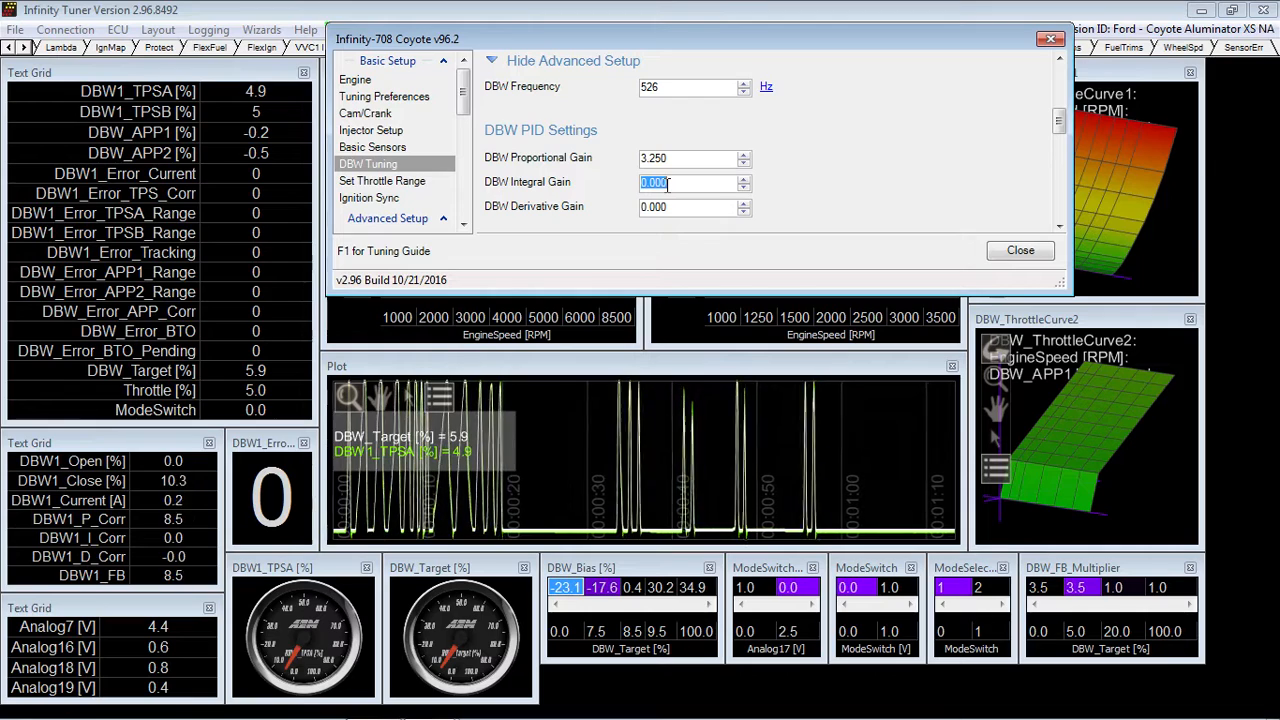
{"action": "type", "text": "1"}
{"action": "key", "text": "Tab"}
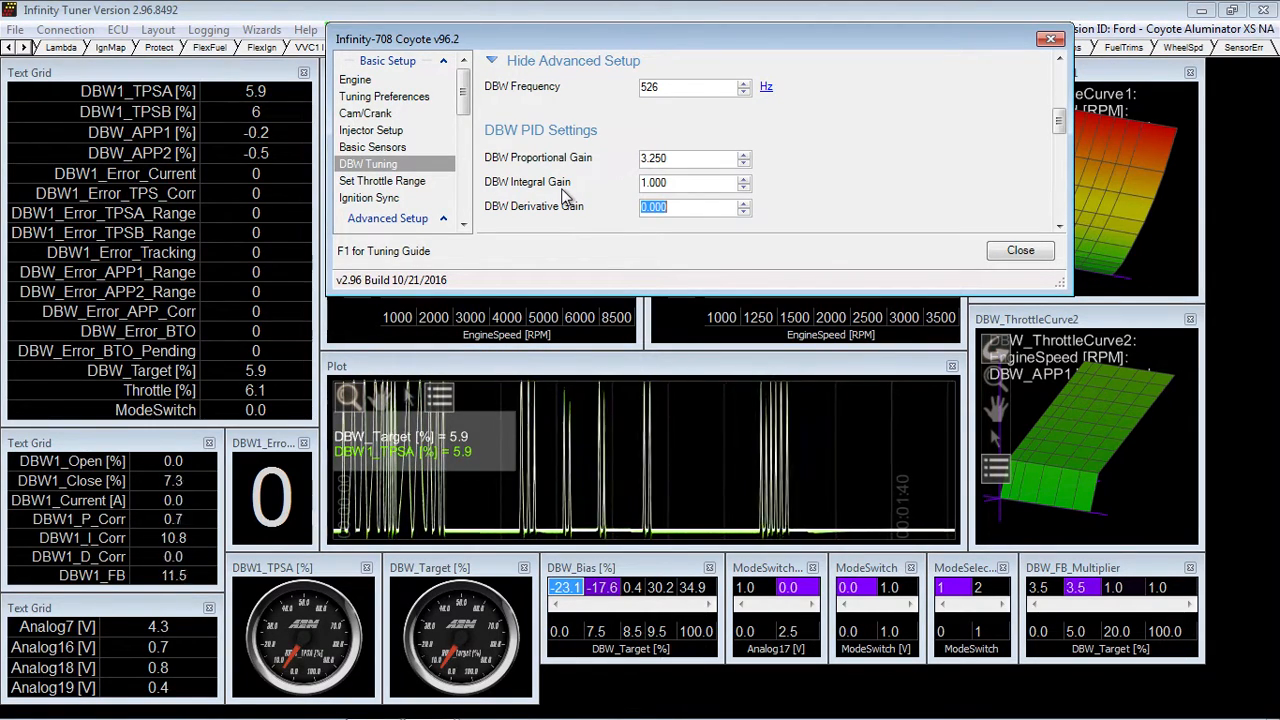
Try a DBW Integral Gain of 3 and settle on 1.5.
{"action": "left_click", "coordinate": [679, 184]}
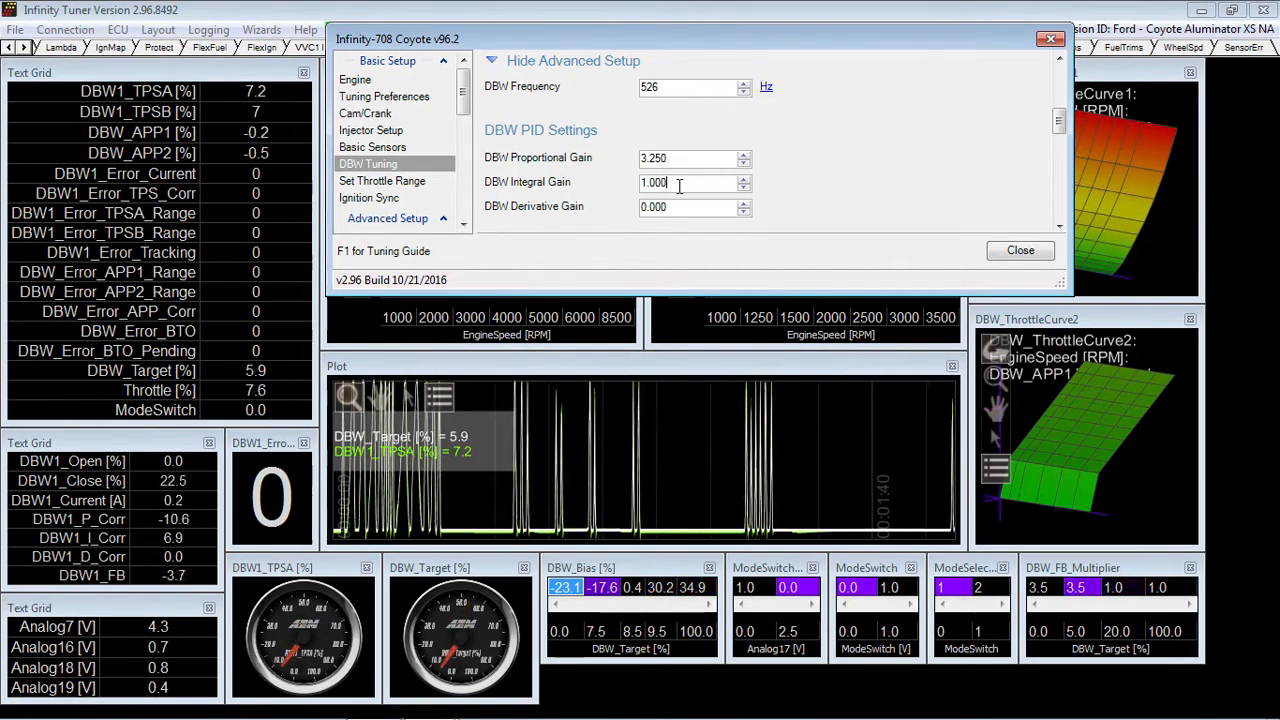
{"action": "key", "text": "BackSpace"}
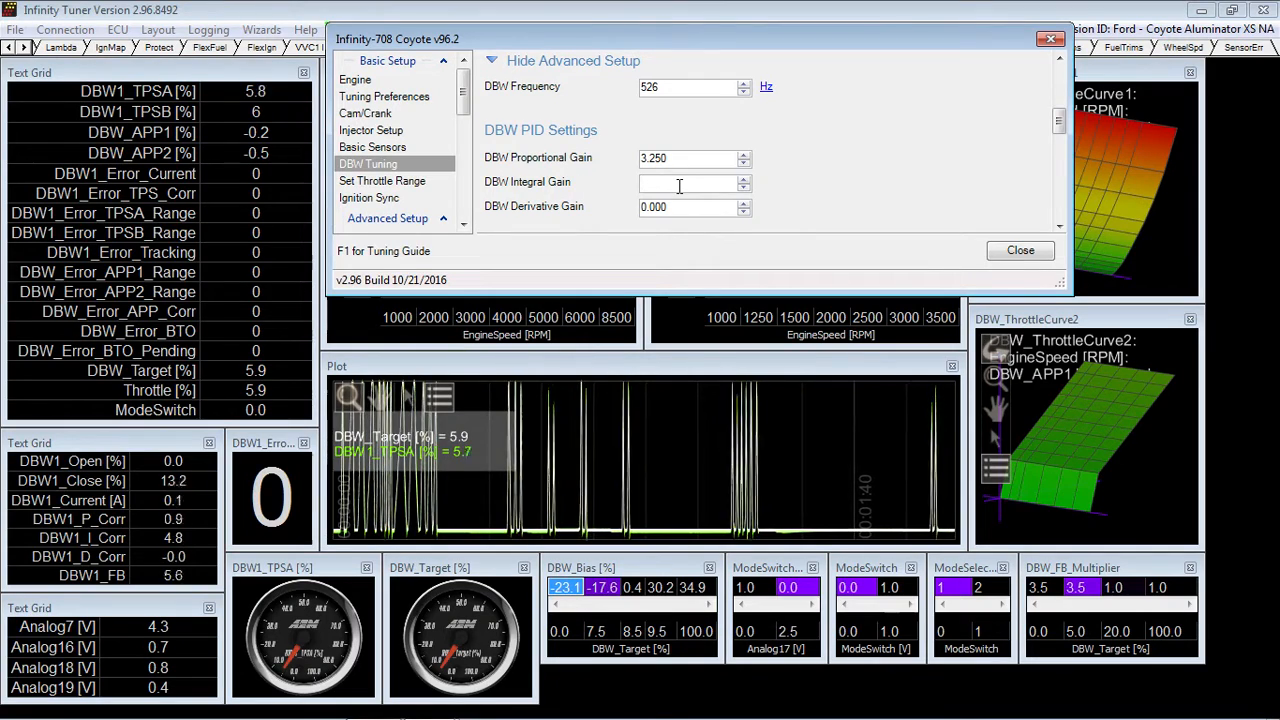
{"action": "key", "text": "Tab"}
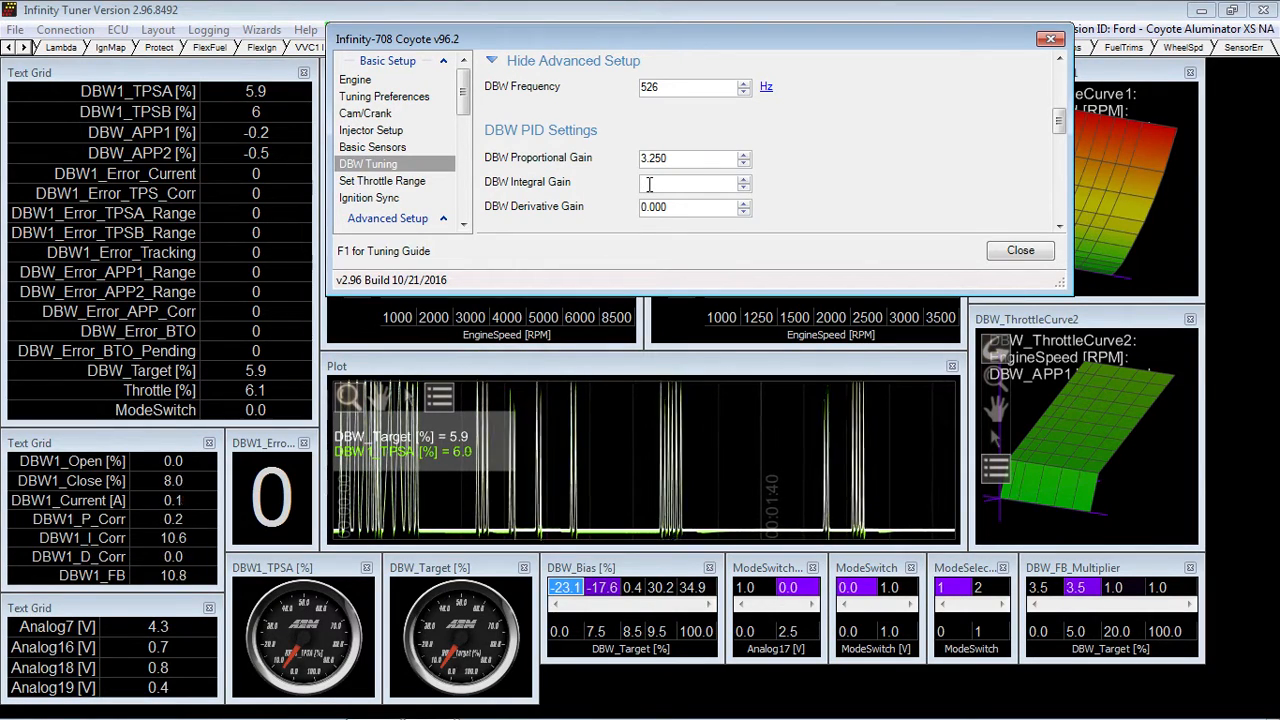
{"action": "type", "text": "3"}
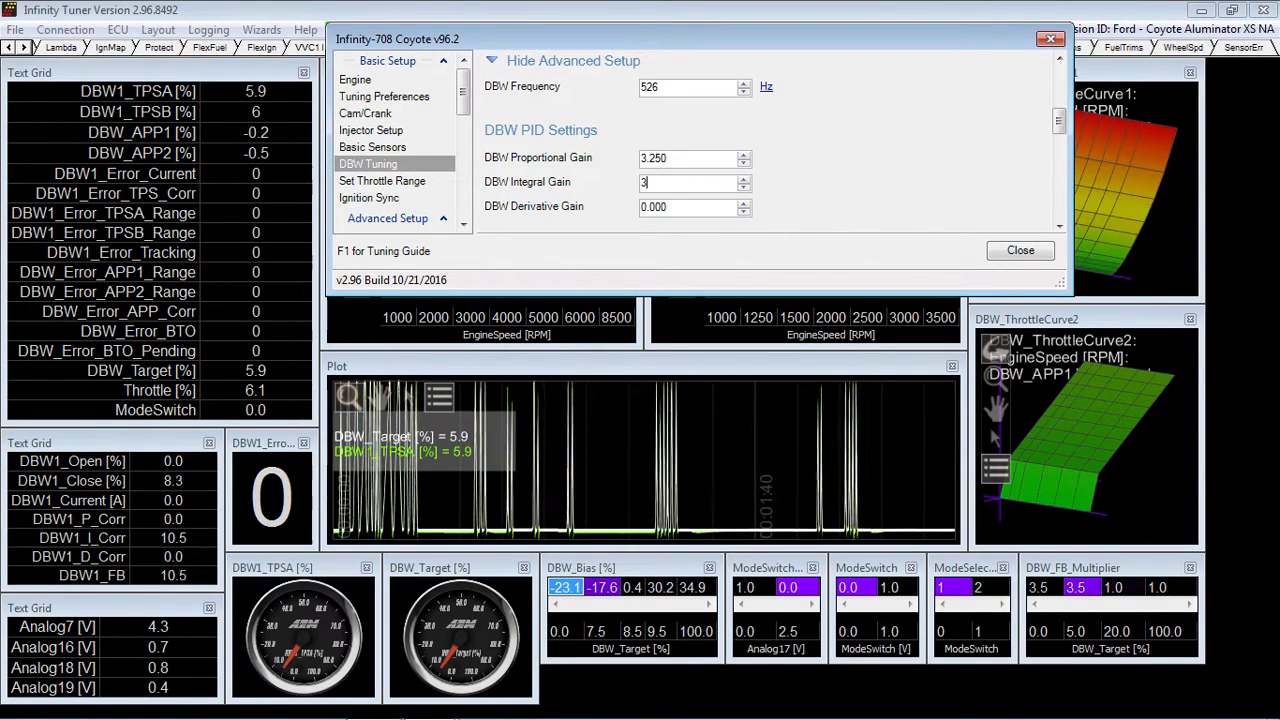
{"action": "type", "text": "0"}
{"action": "key", "text": "Tab"}
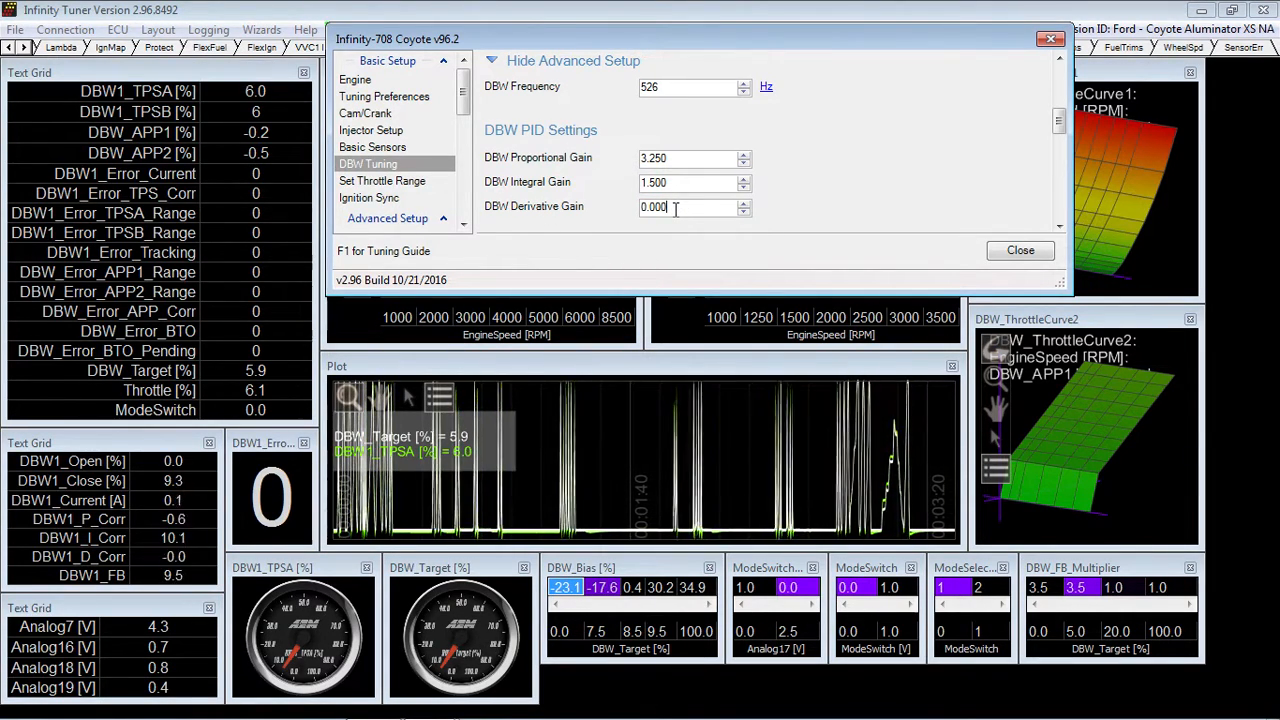
Set the DBW Derivative Gain to 0.003 and restart the target-versus-actual plot without saving the log data.
{"action": "type", "text": "00"}
{"action": "key", "text": "Tab"}
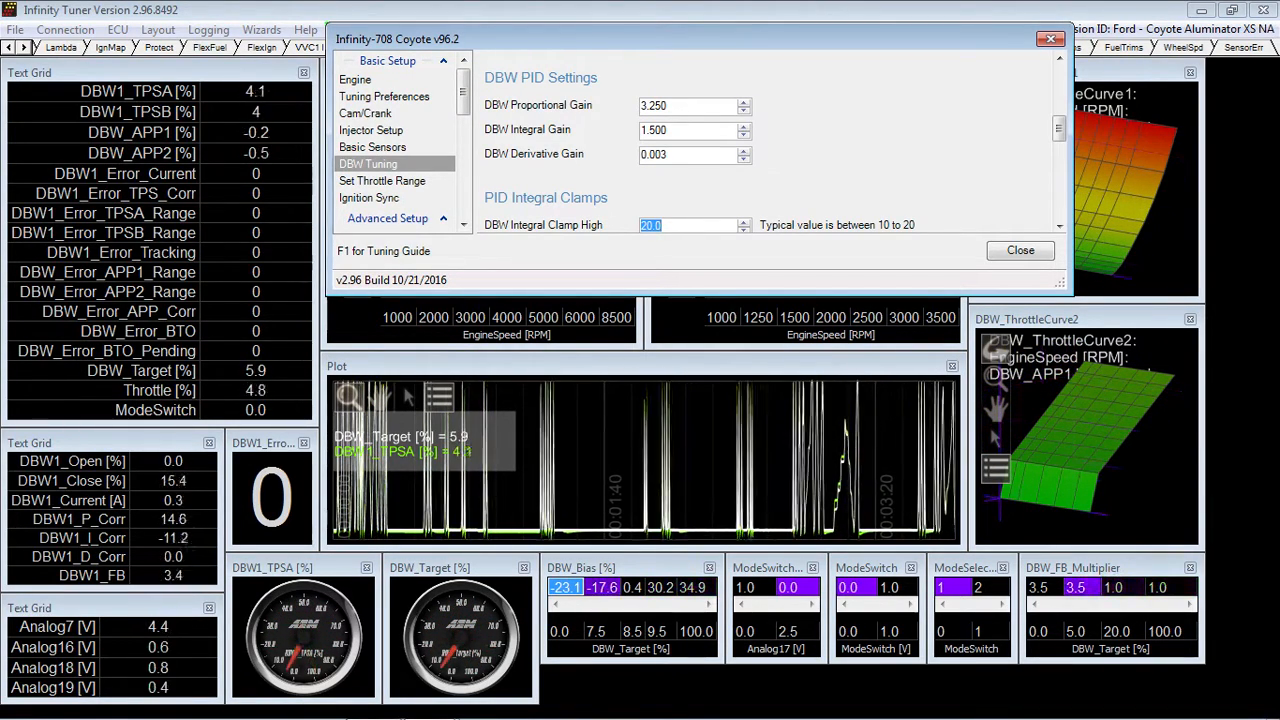
{"action": "left_click", "coordinate": [673, 431]}
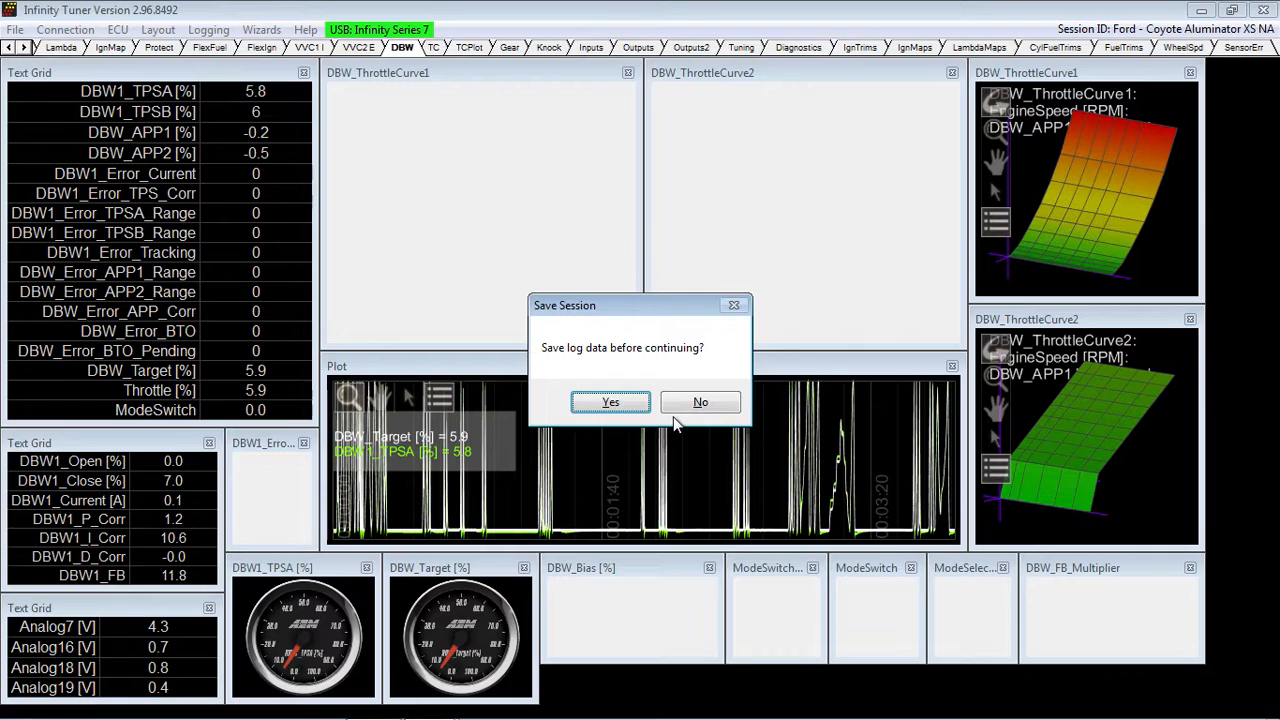
{"action": "left_click", "coordinate": [673, 414]}
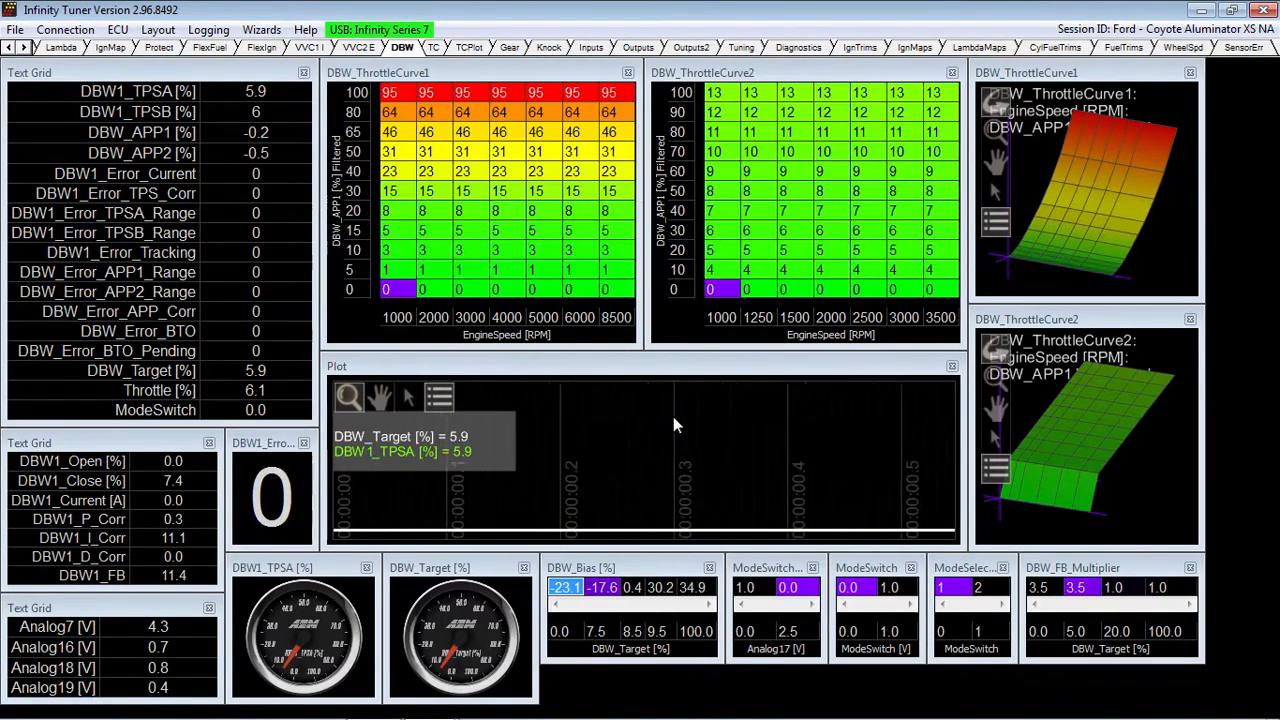